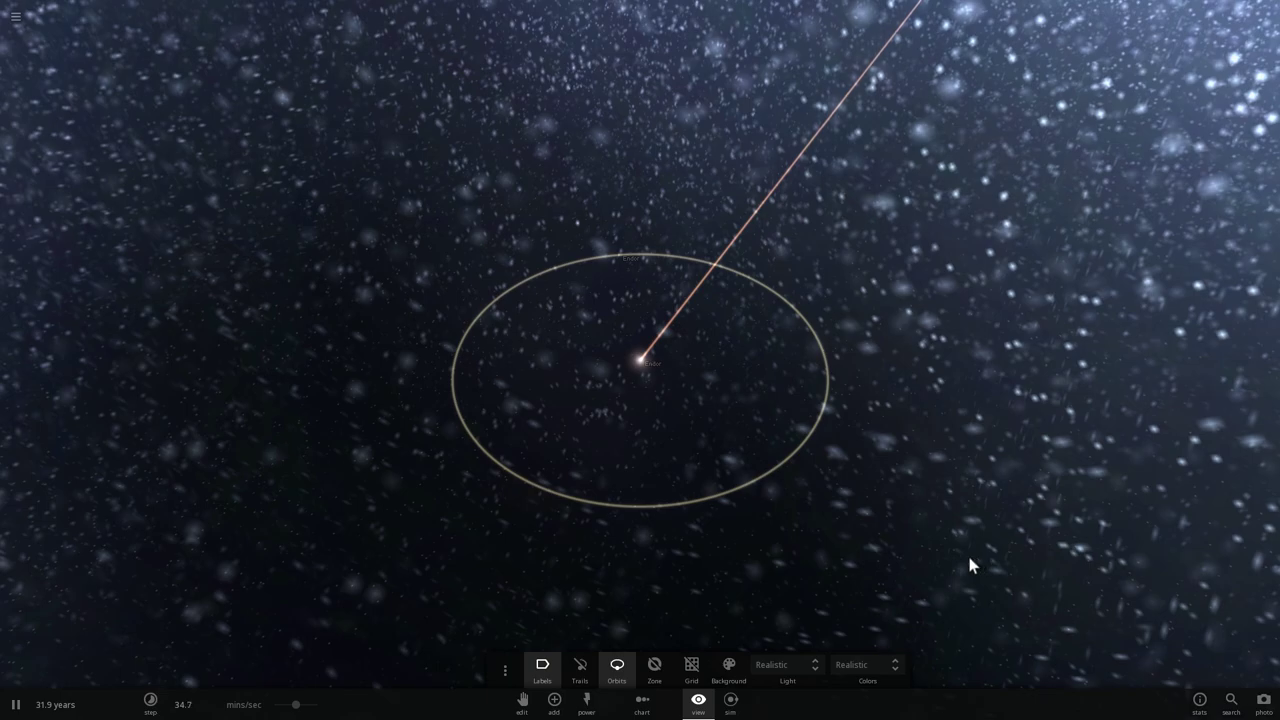
- Show the whole galaxy with its star systems, turning off the orbit lines and turning on trails
drag(962, 566, 717, 446)
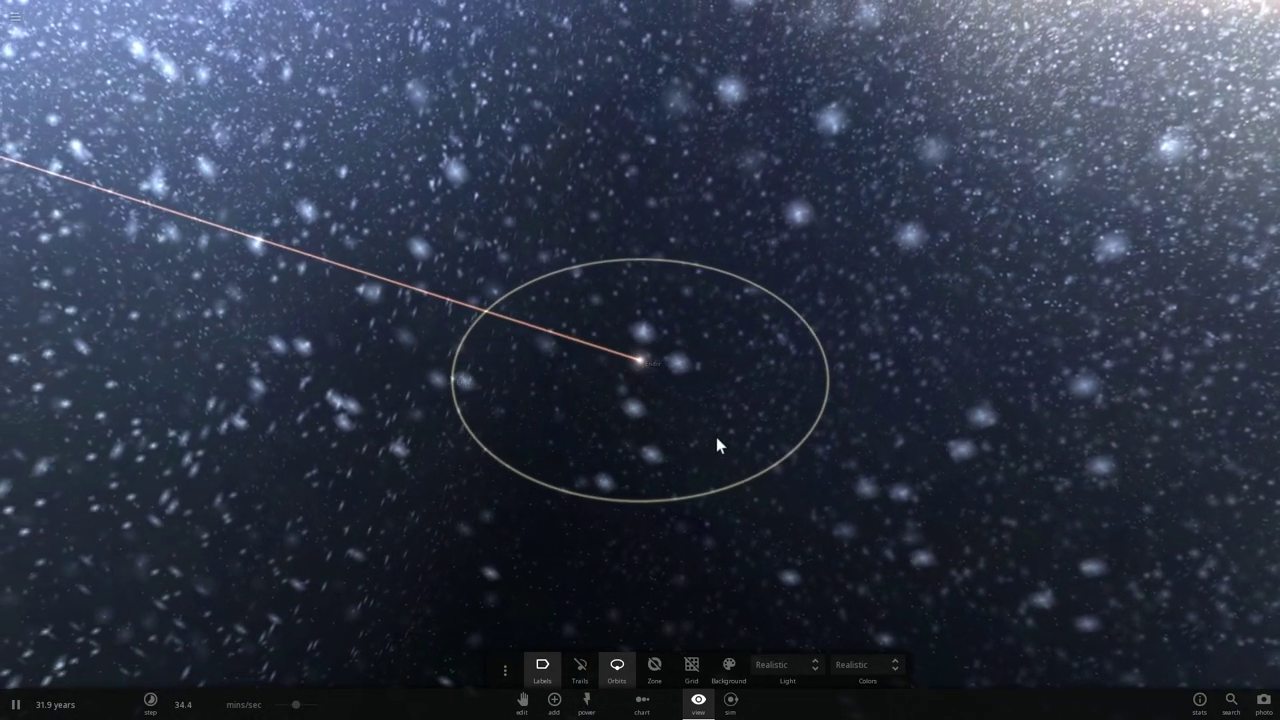
drag(823, 423, 564, 460)
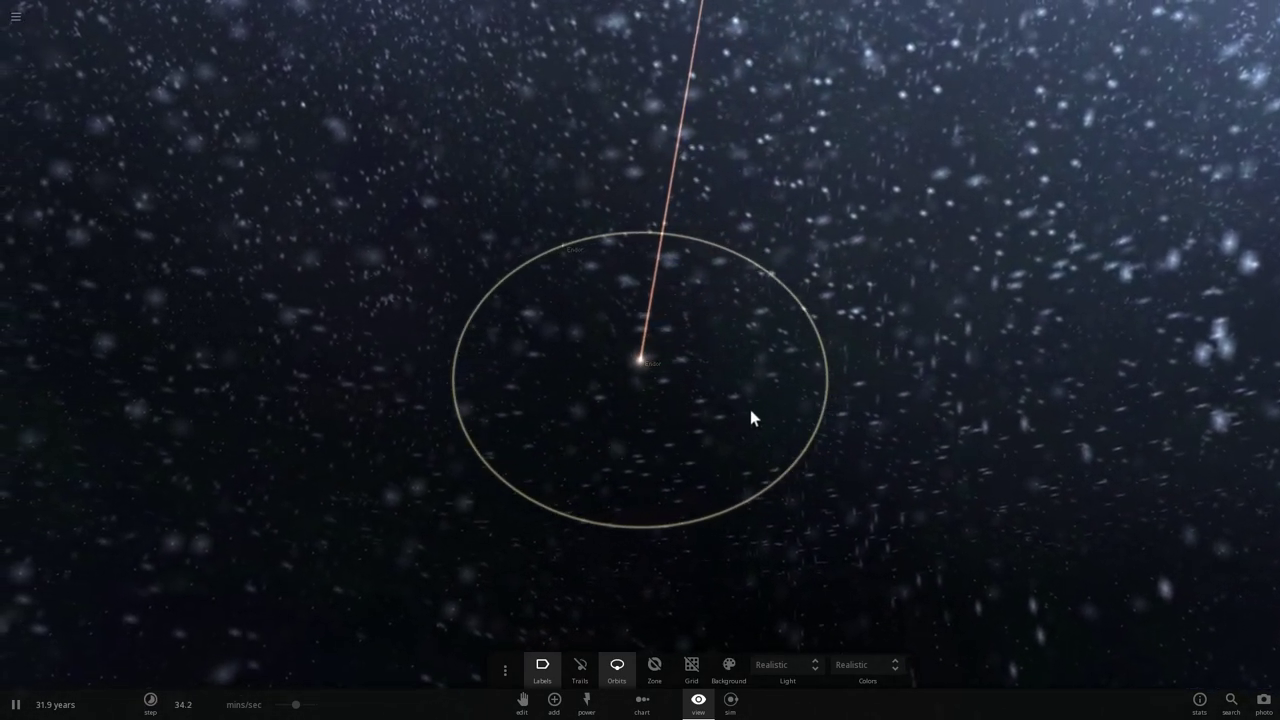
scroll(757, 409, down, 3)
drag(757, 409, 920, 443)
scroll(780, 449, down, 5)
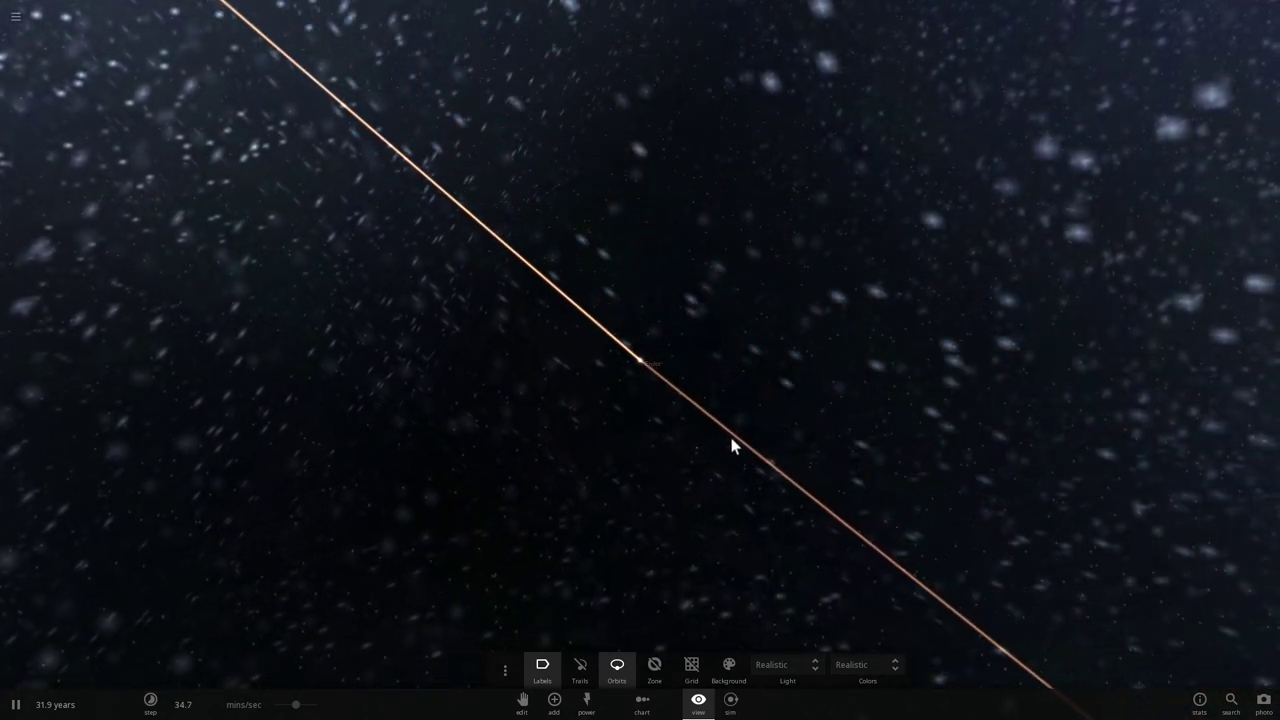
scroll(730, 440, down, 3)
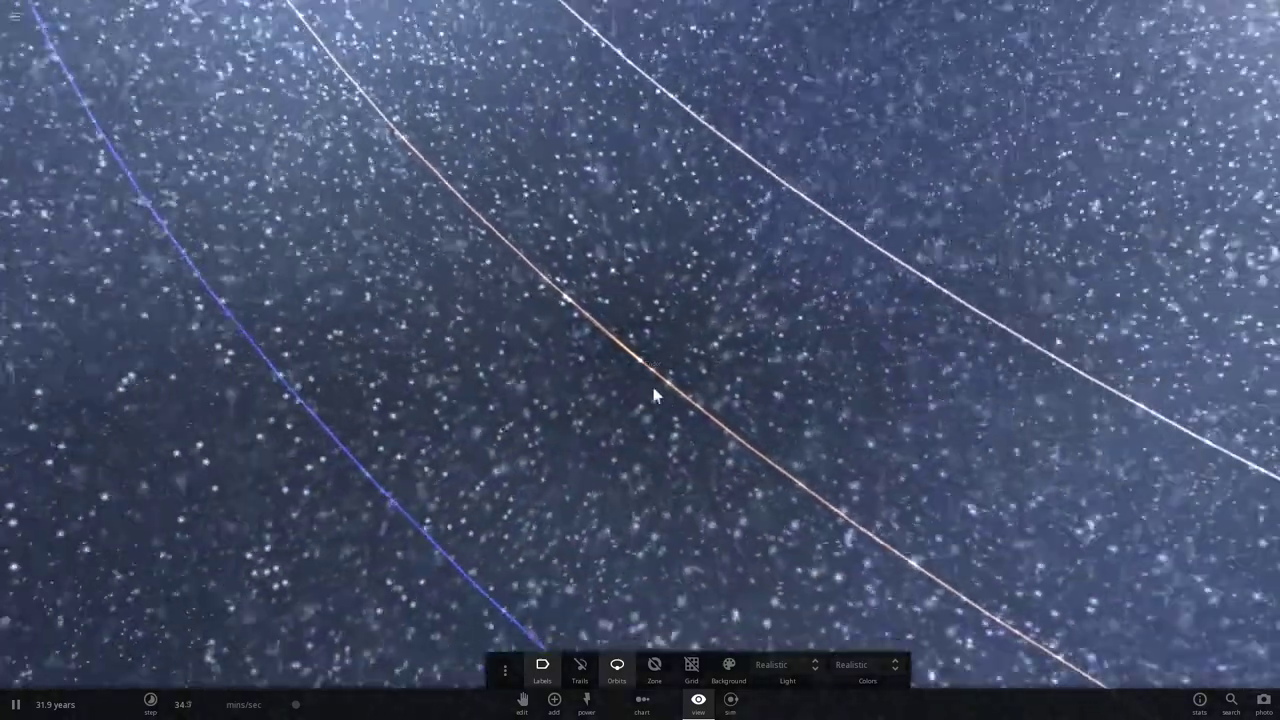
scroll(653, 389, down, 5)
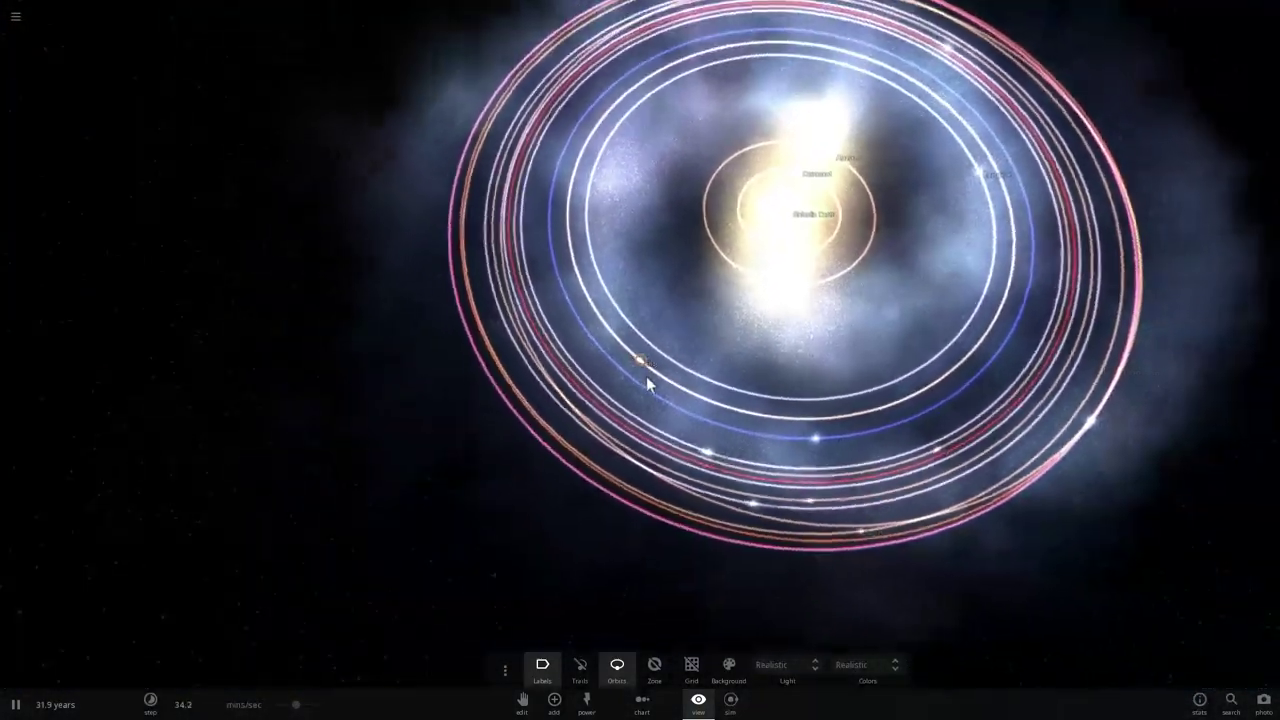
click(617, 665)
click(580, 665)
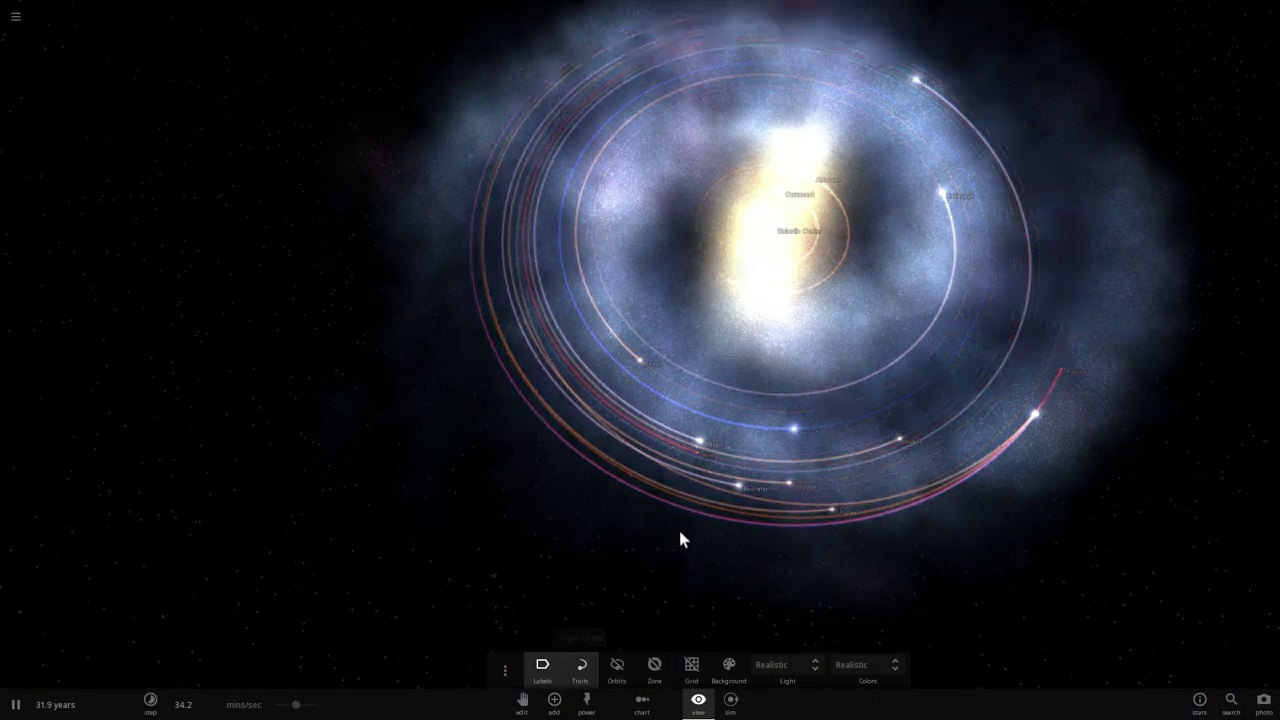
- Select the Naboo star in the galaxy, focus on the Endor star and examine it from several angles
drag(563, 549, 783, 222)
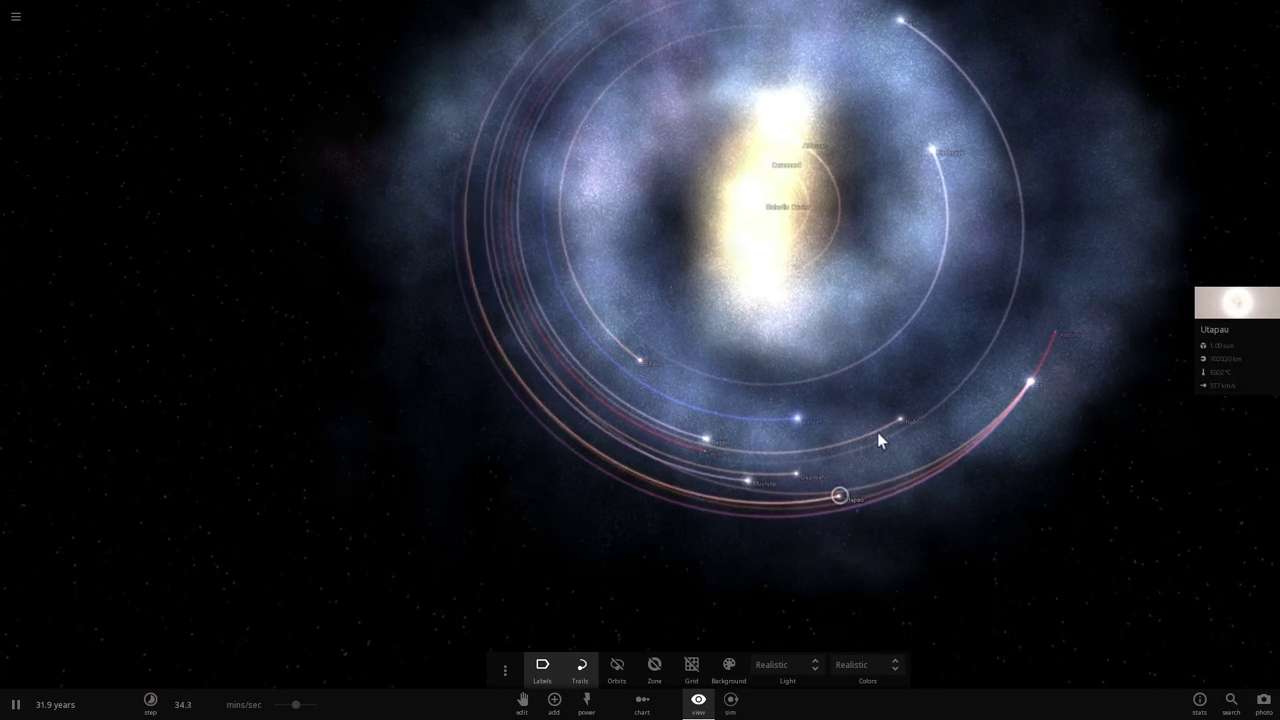
click(903, 415)
drag(731, 399, 740, 351)
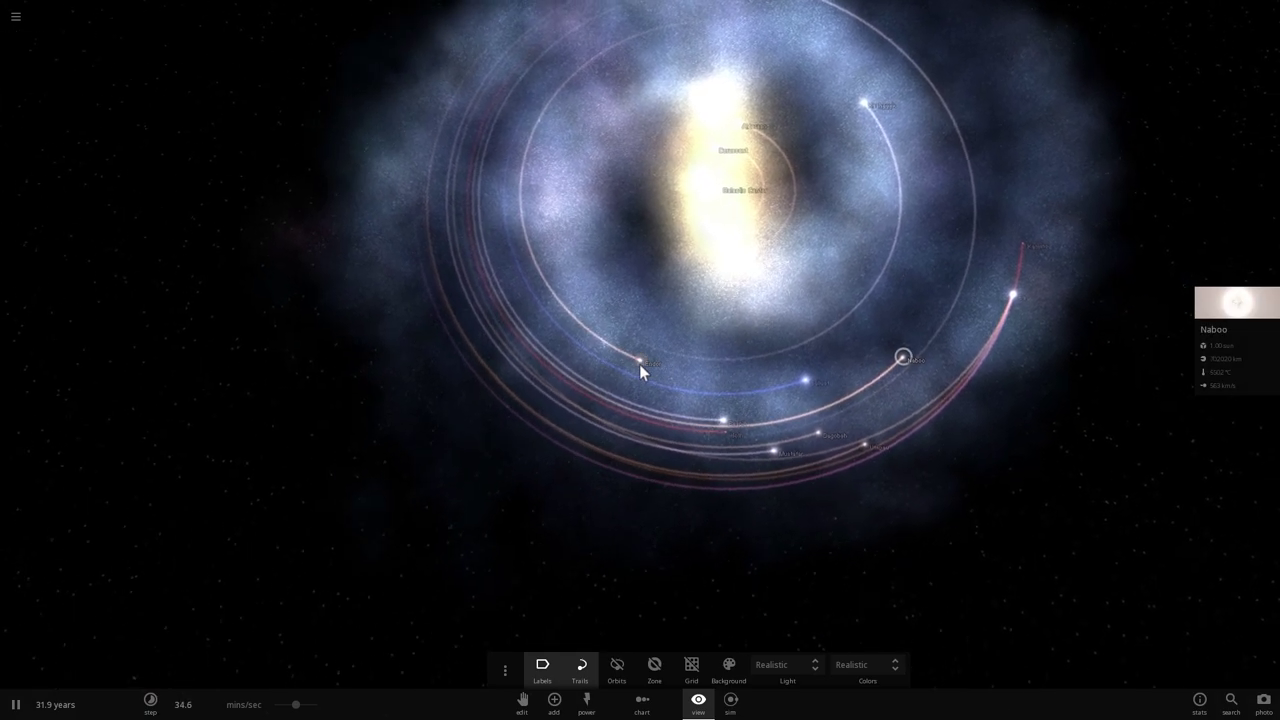
double_click(639, 364)
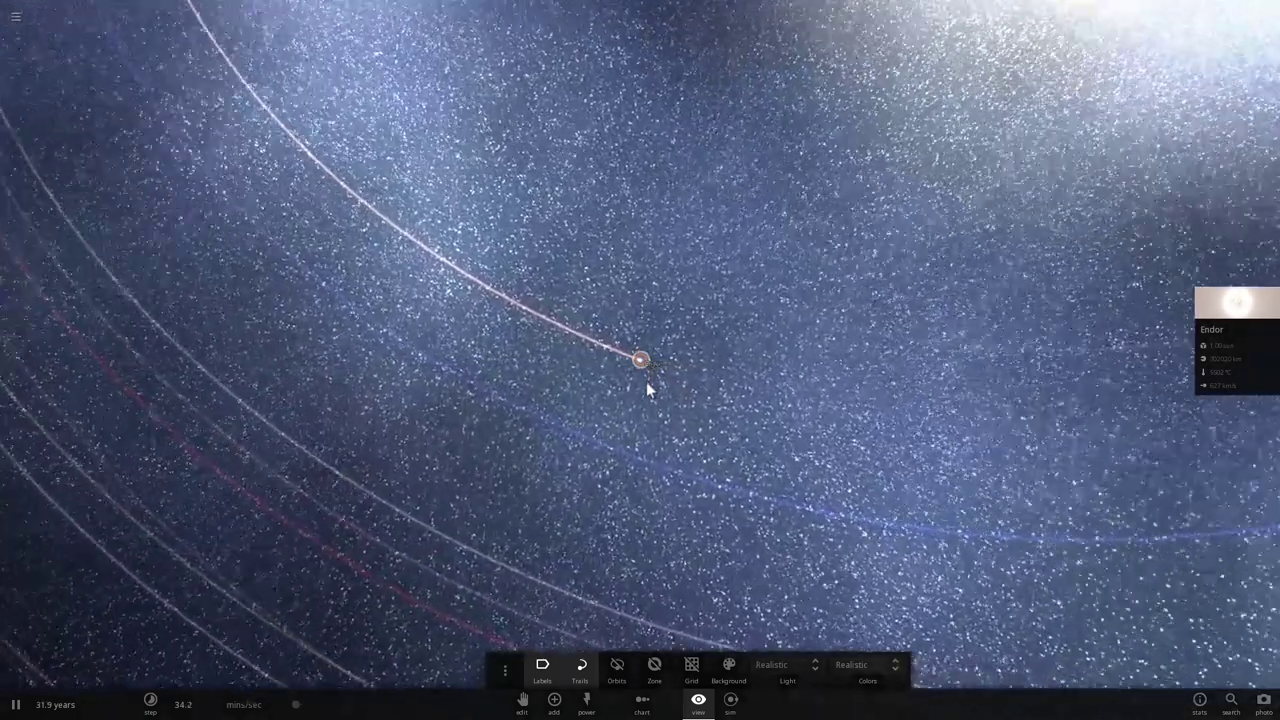
scroll(650, 395, down, 5)
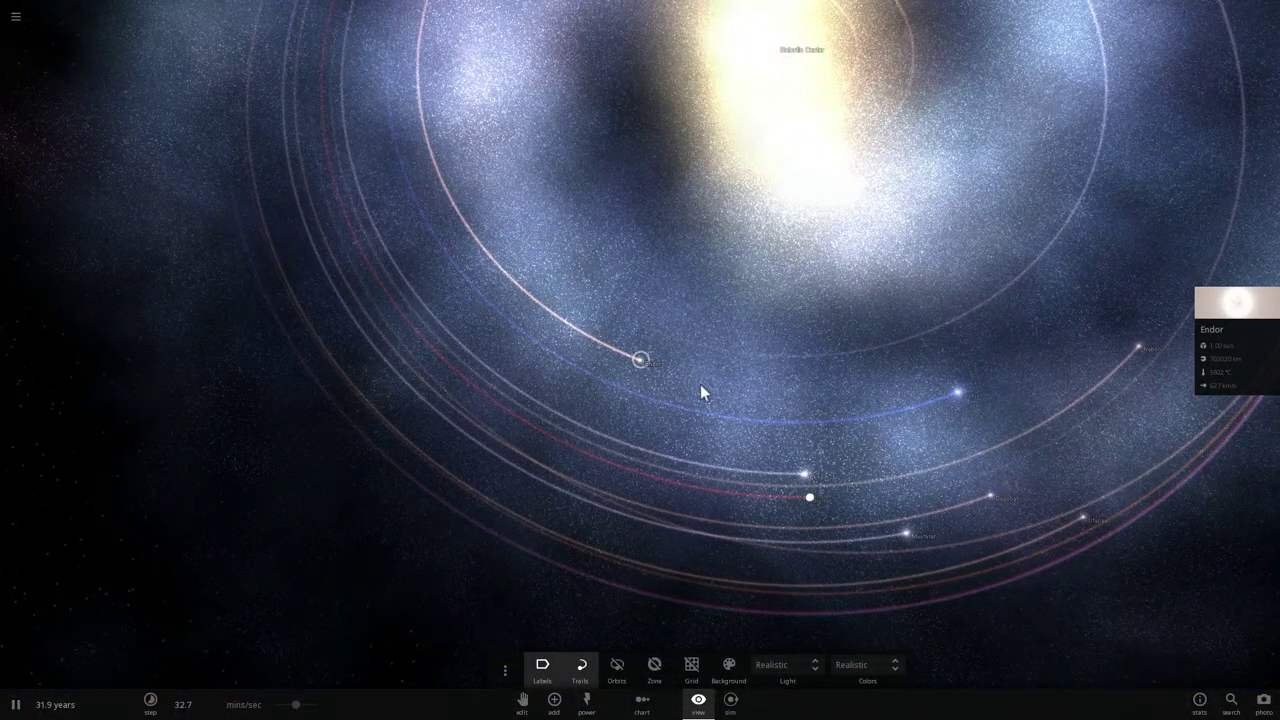
scroll(701, 393, up, 8)
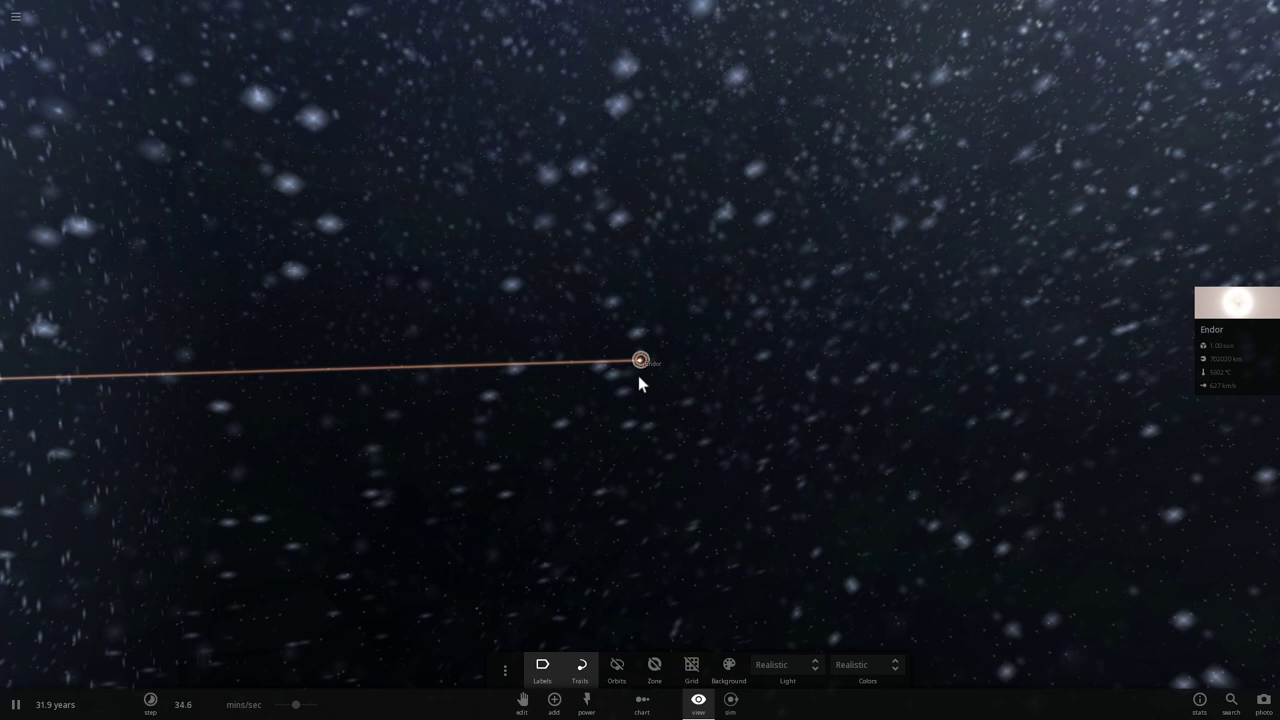
drag(640, 378, 588, 403)
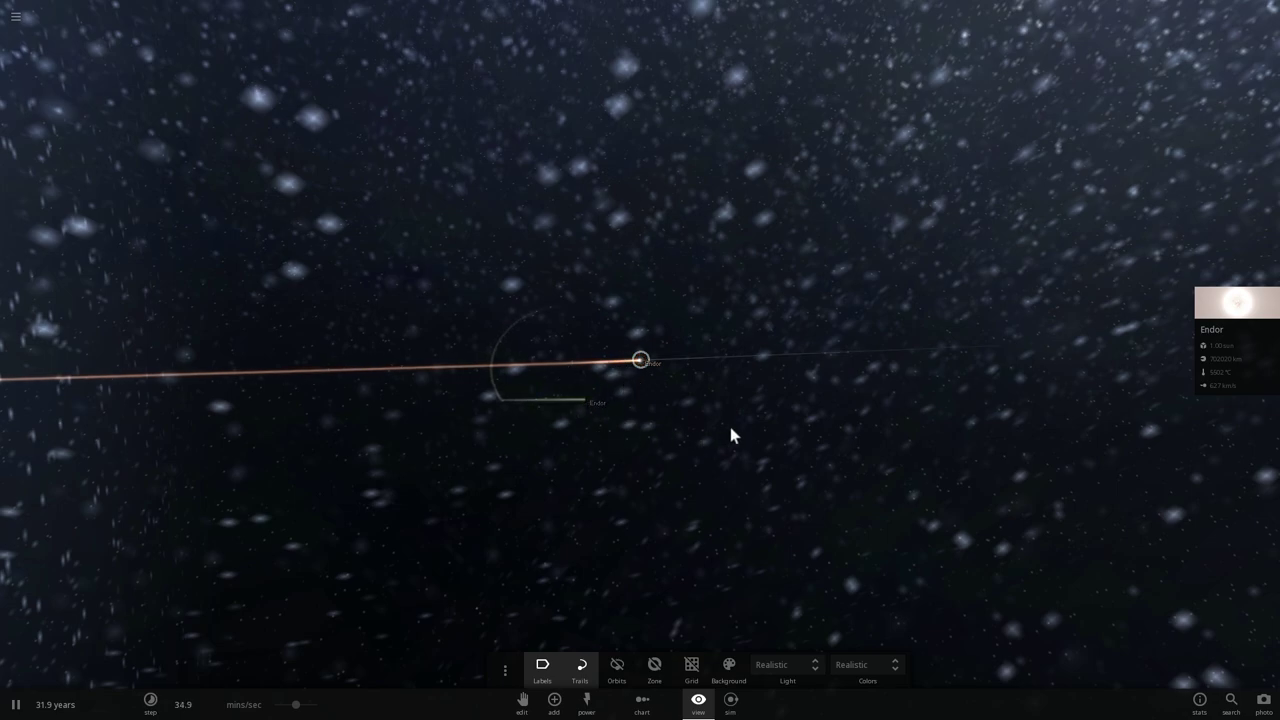
drag(730, 426, 509, 343)
drag(615, 485, 761, 405)
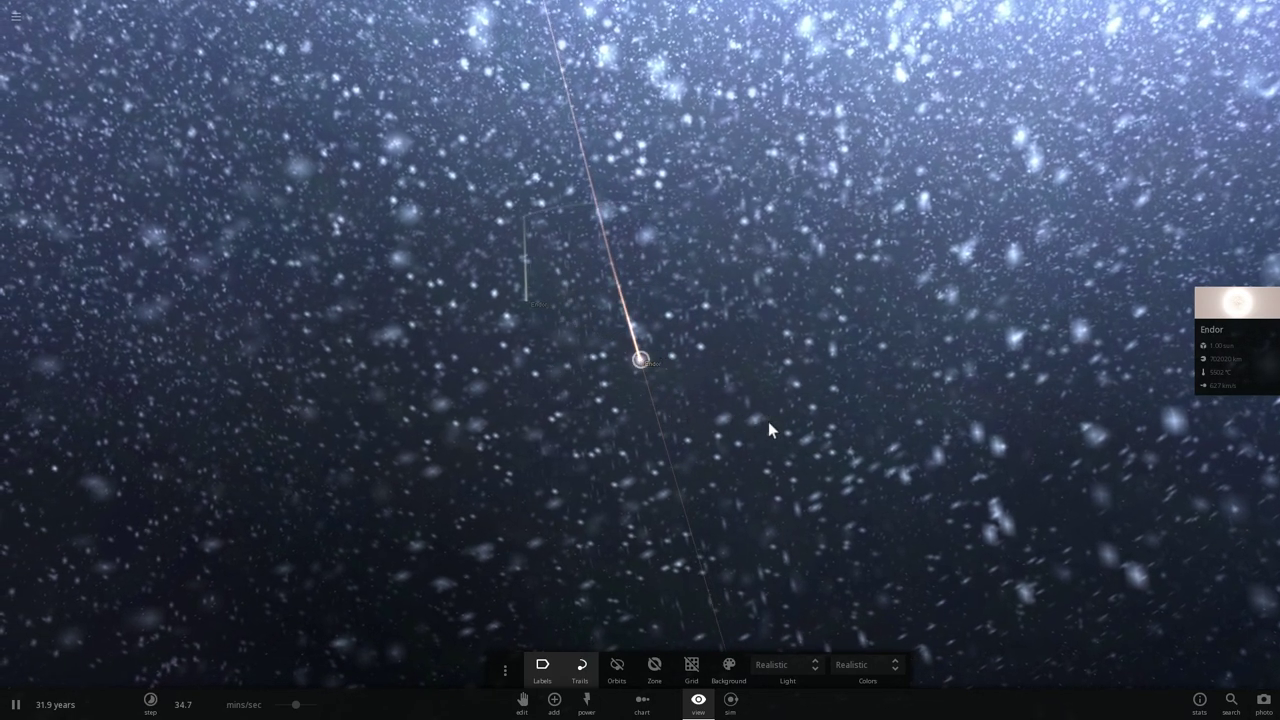
drag(768, 423, 797, 414)
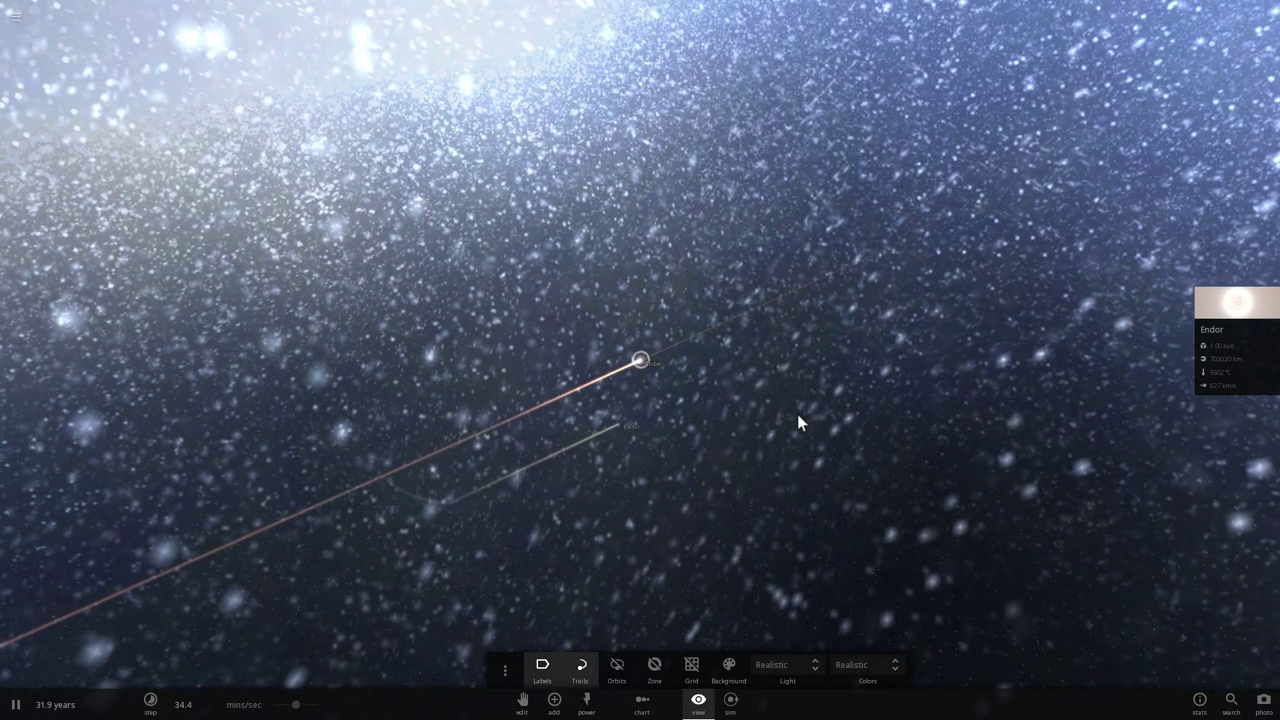
drag(846, 366, 630, 400)
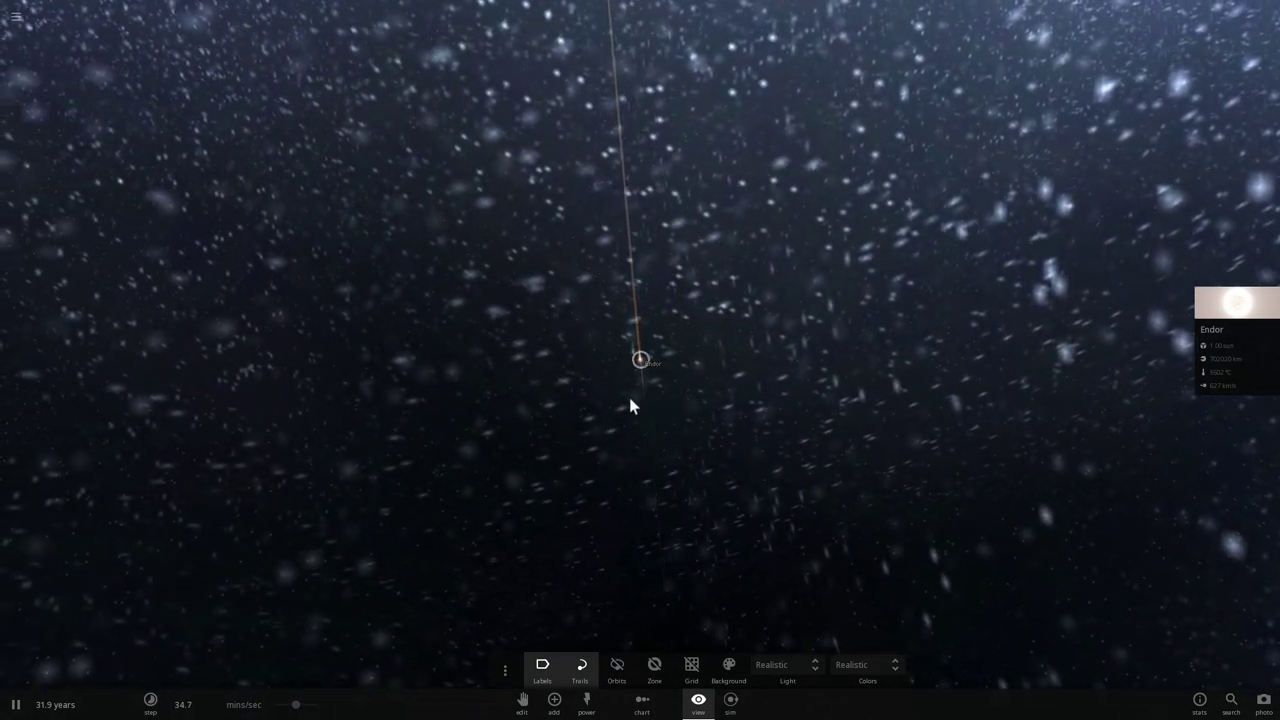
- Start a new empty simulation and display the stars available for adding
click(16, 17)
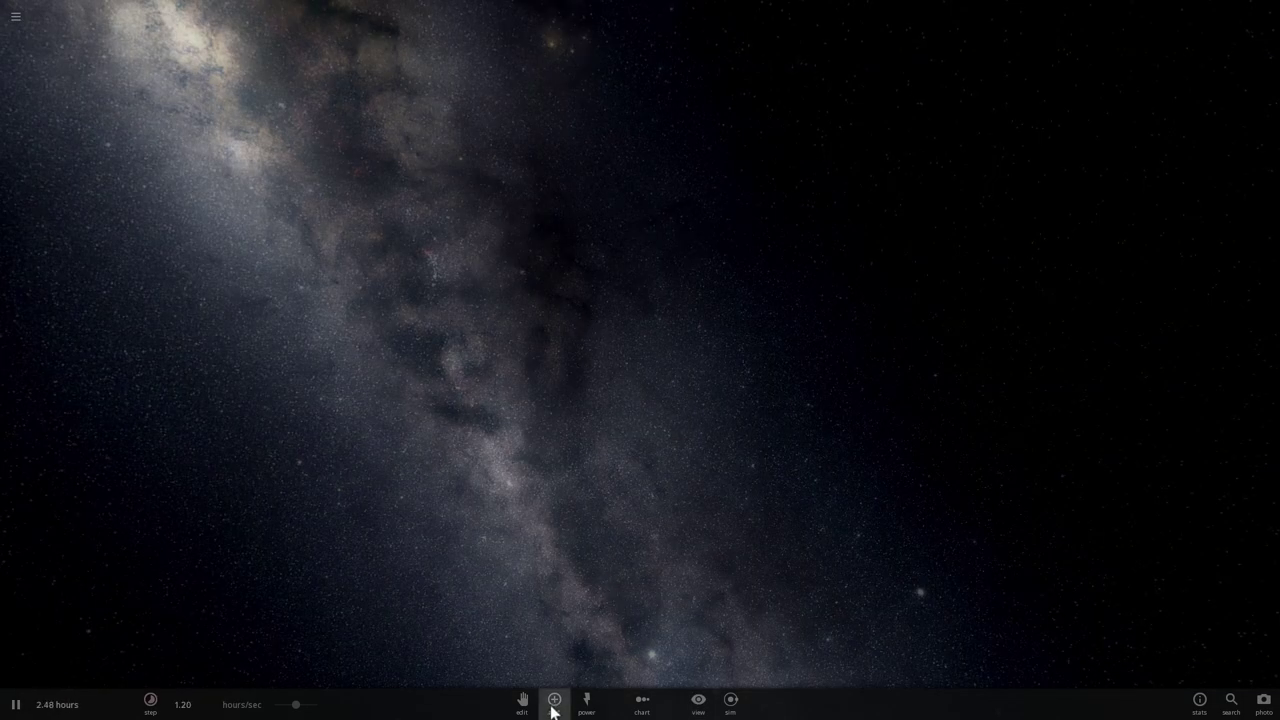
click(554, 702)
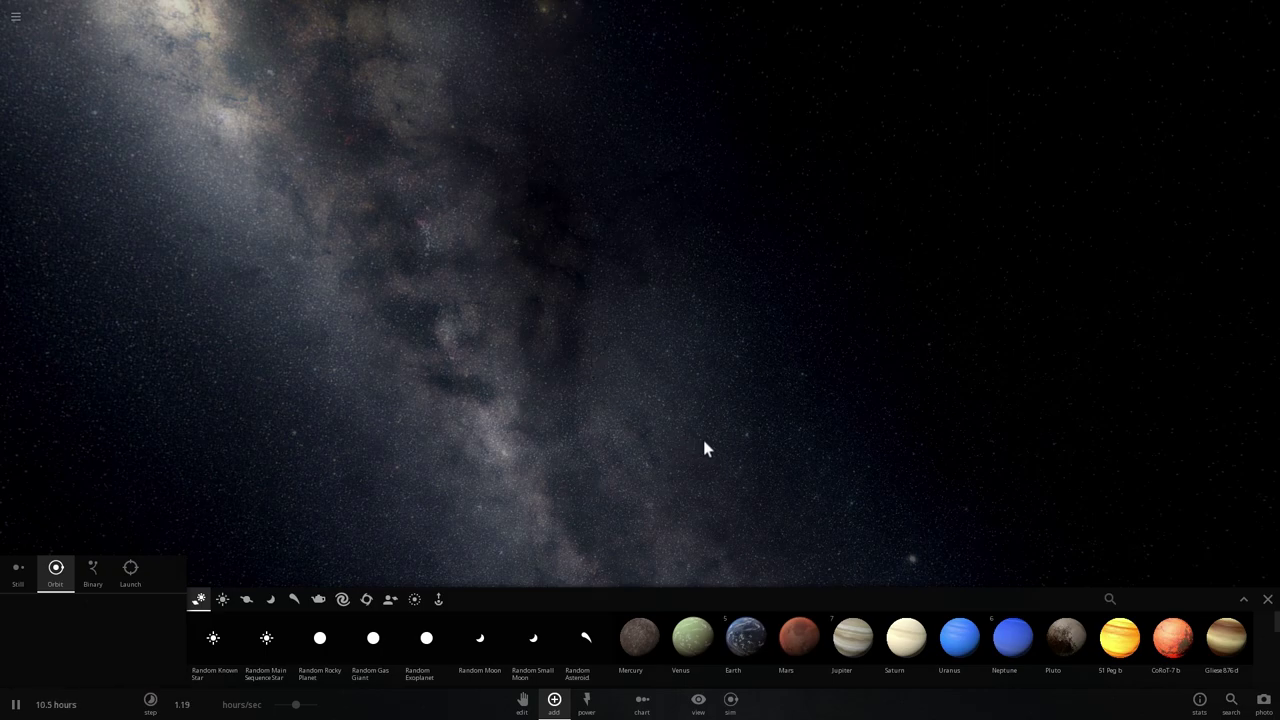
click(222, 599)
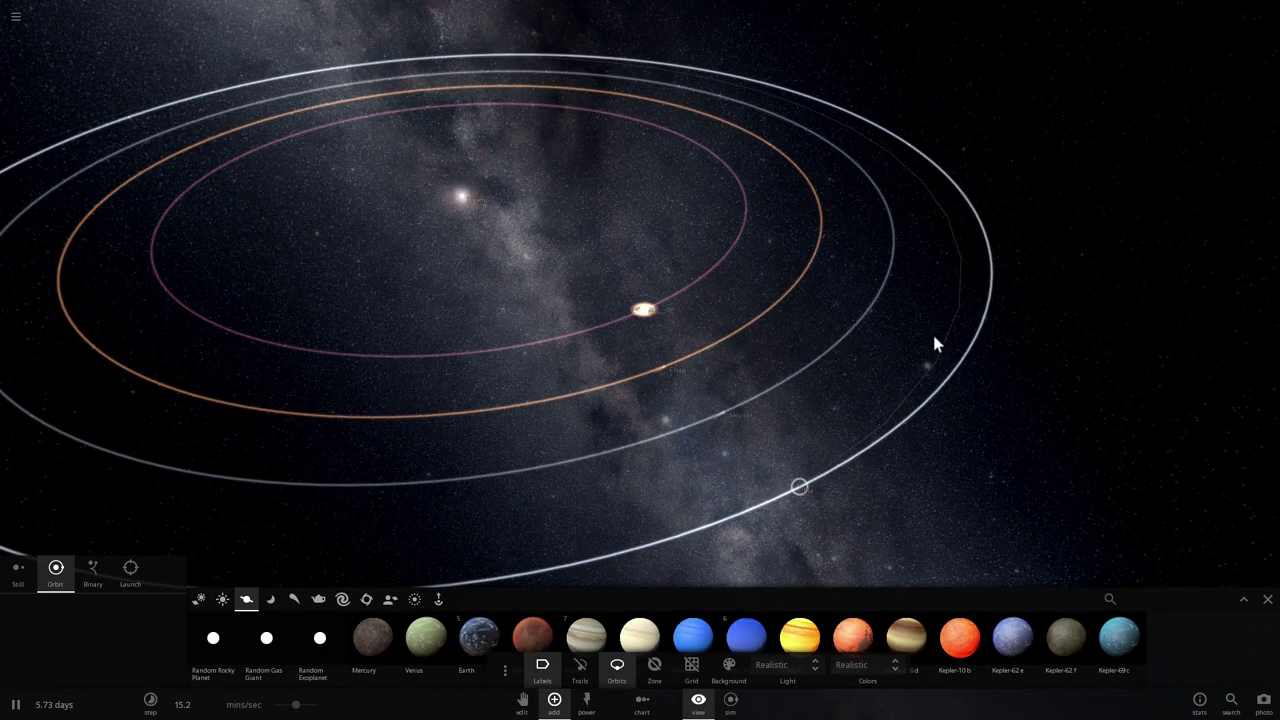
- Focus on the central star Ibleam and examine the orbits of the planets around it
drag(954, 409, 752, 272)
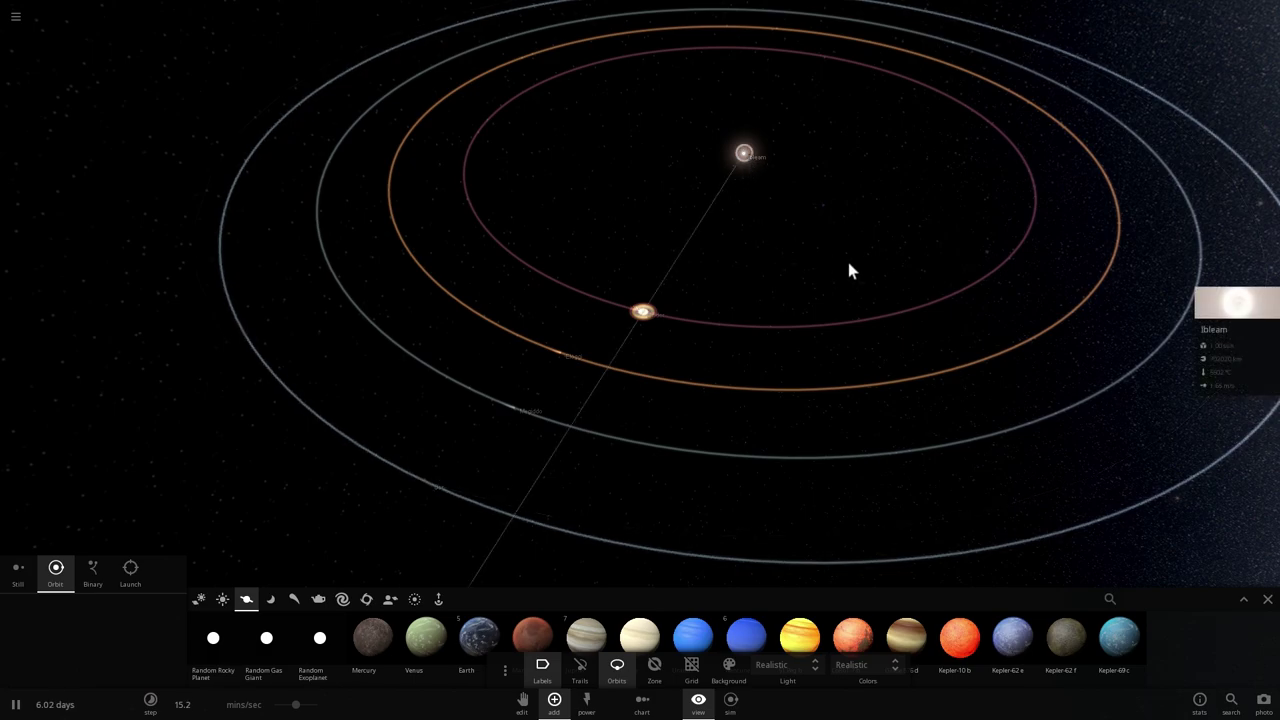
mouse_move(849, 262)
mouse_down()
mouse_move(771, 277)
mouse_move(966, 269)
mouse_move(874, 257)
mouse_up()
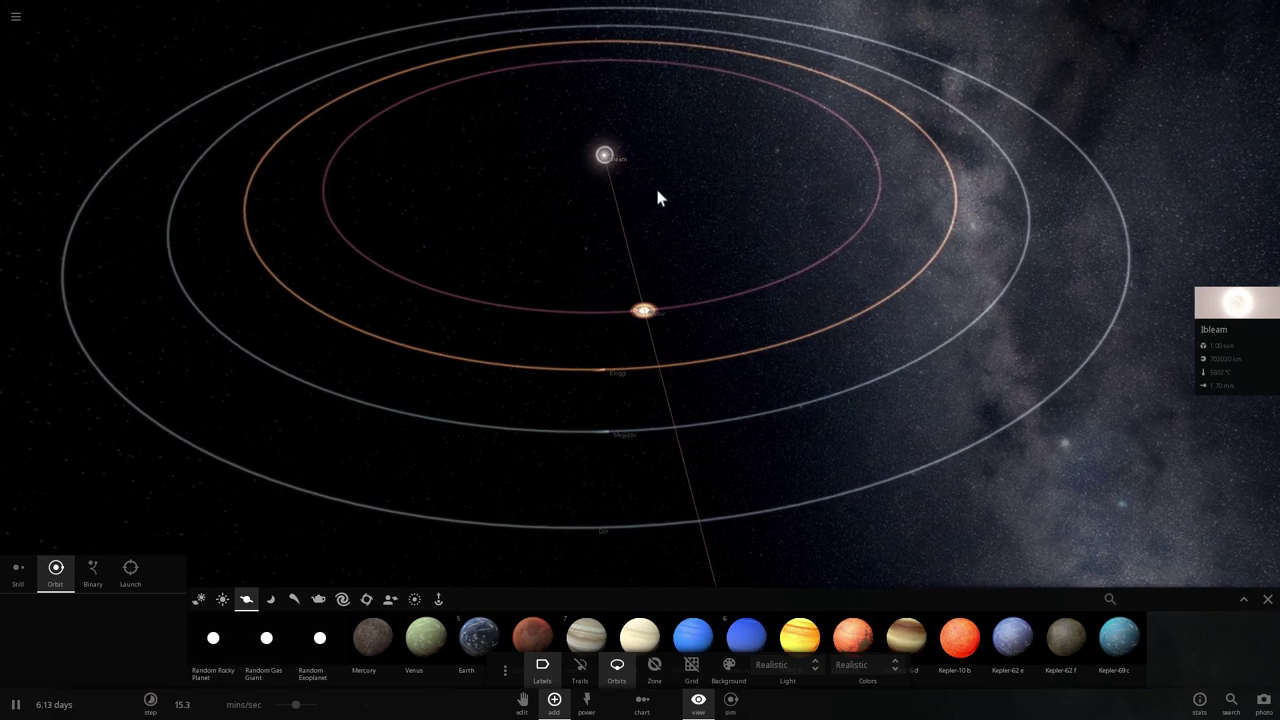
double_click(605, 157)
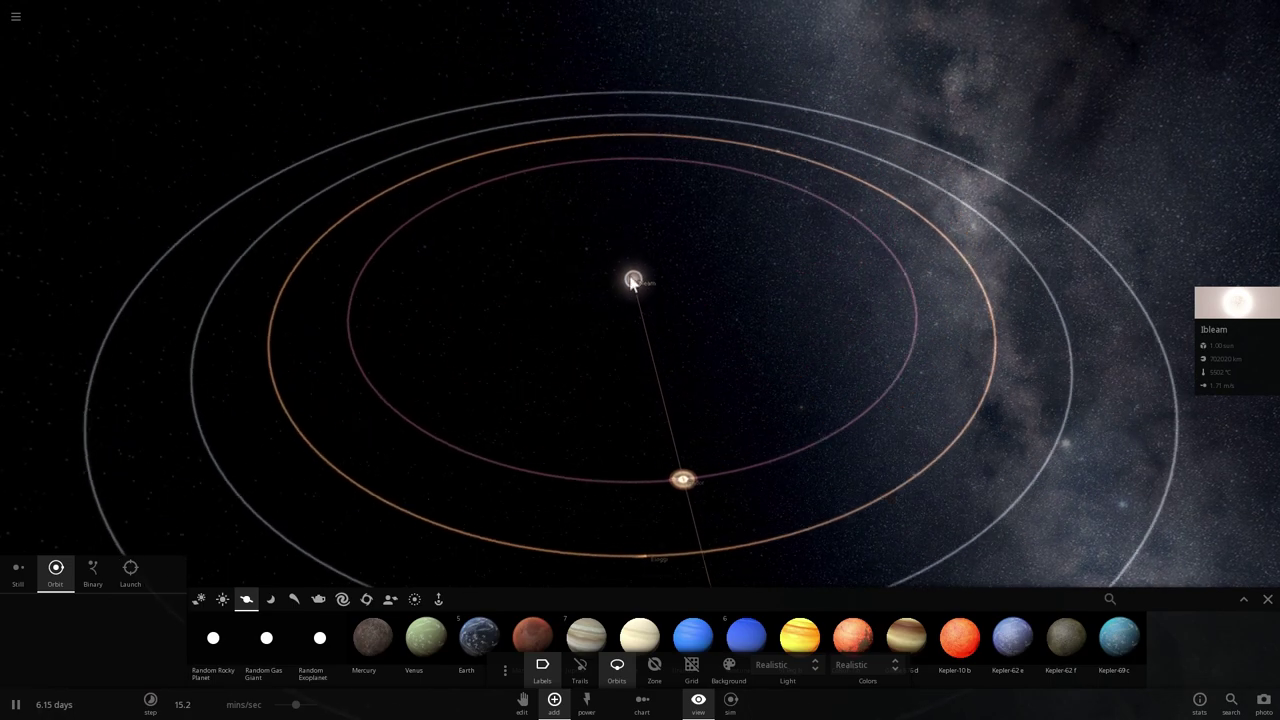
scroll(626, 323, down, 5)
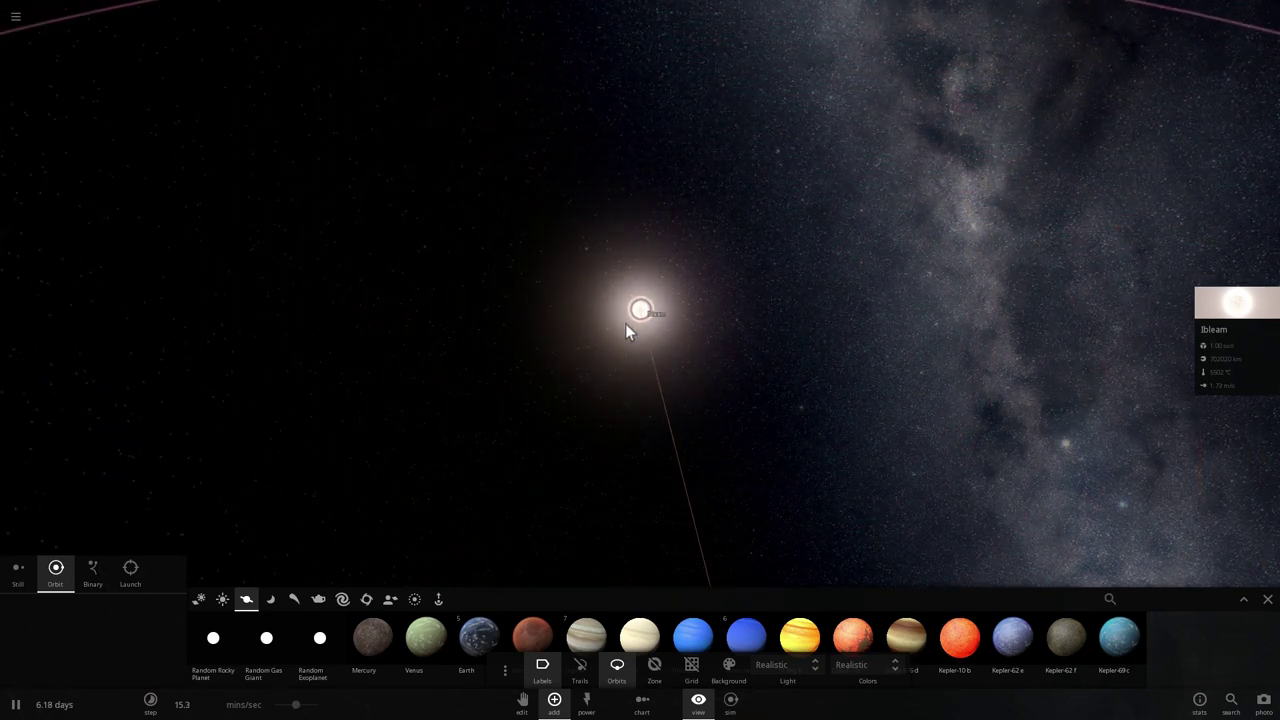
drag(822, 322, 721, 314)
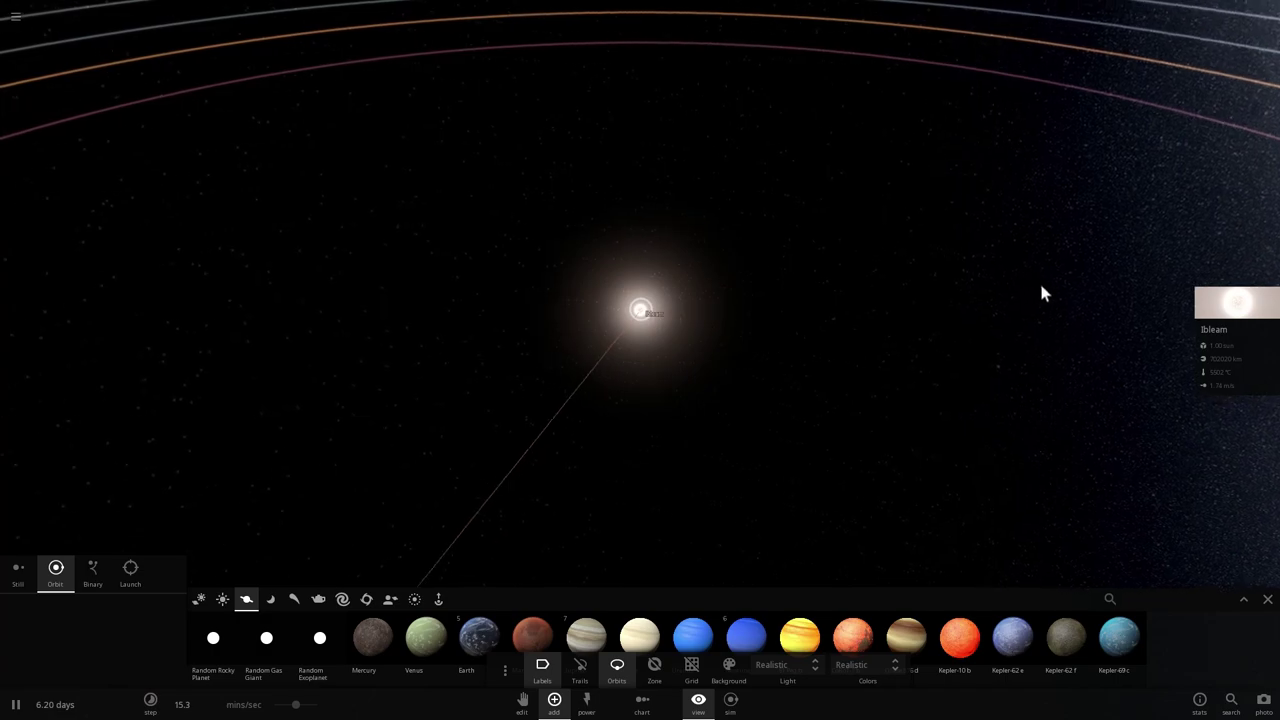
click(1209, 338)
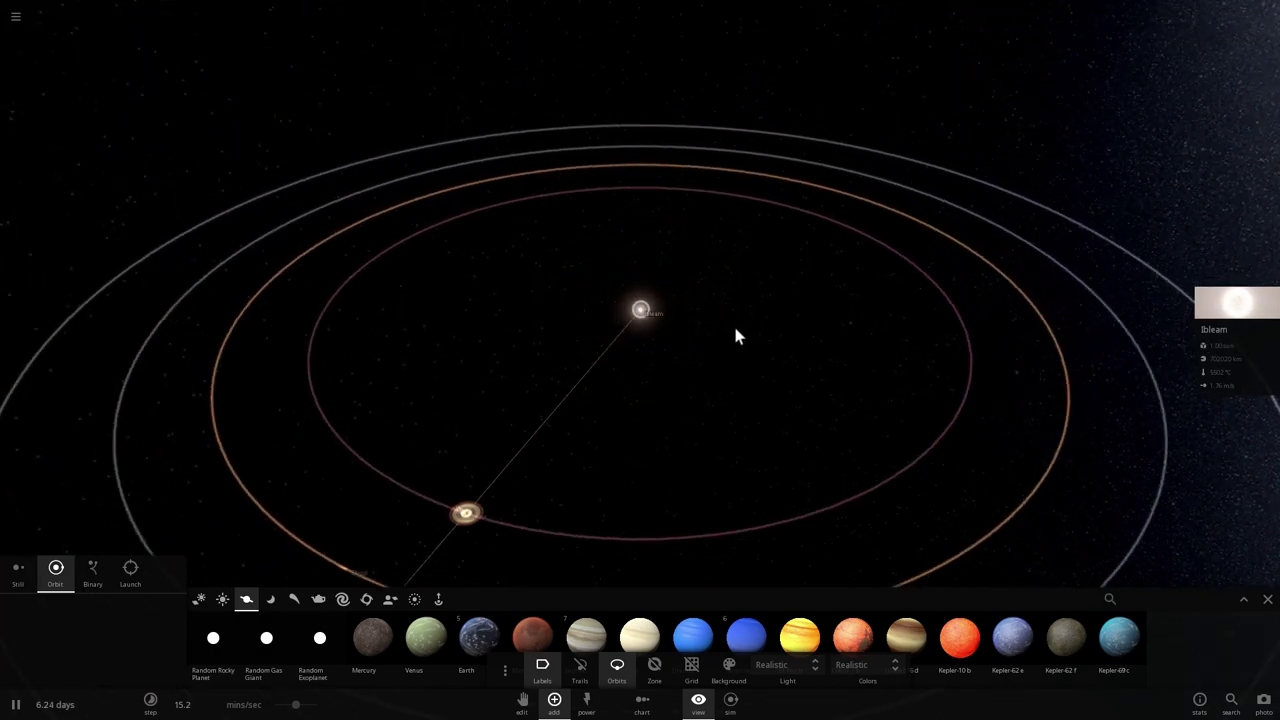
scroll(540, 410, down, 3)
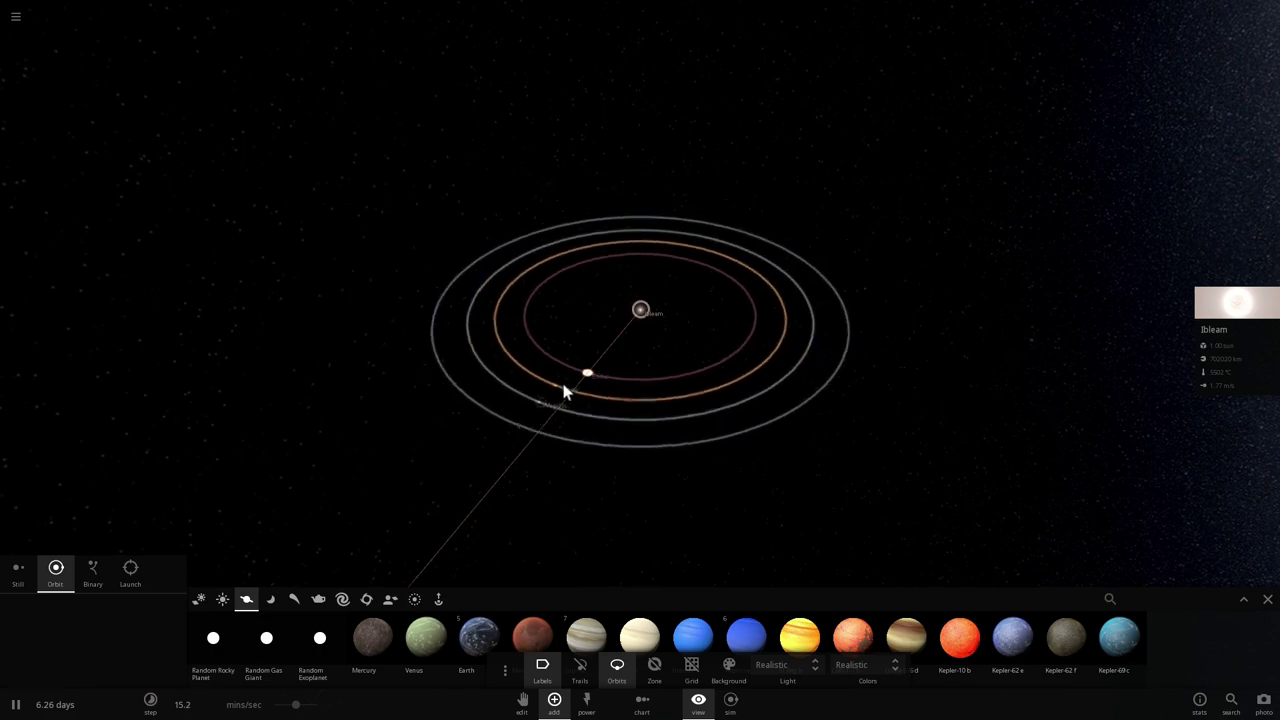
scroll(582, 376, up, 3)
scroll(489, 474, down, 1)
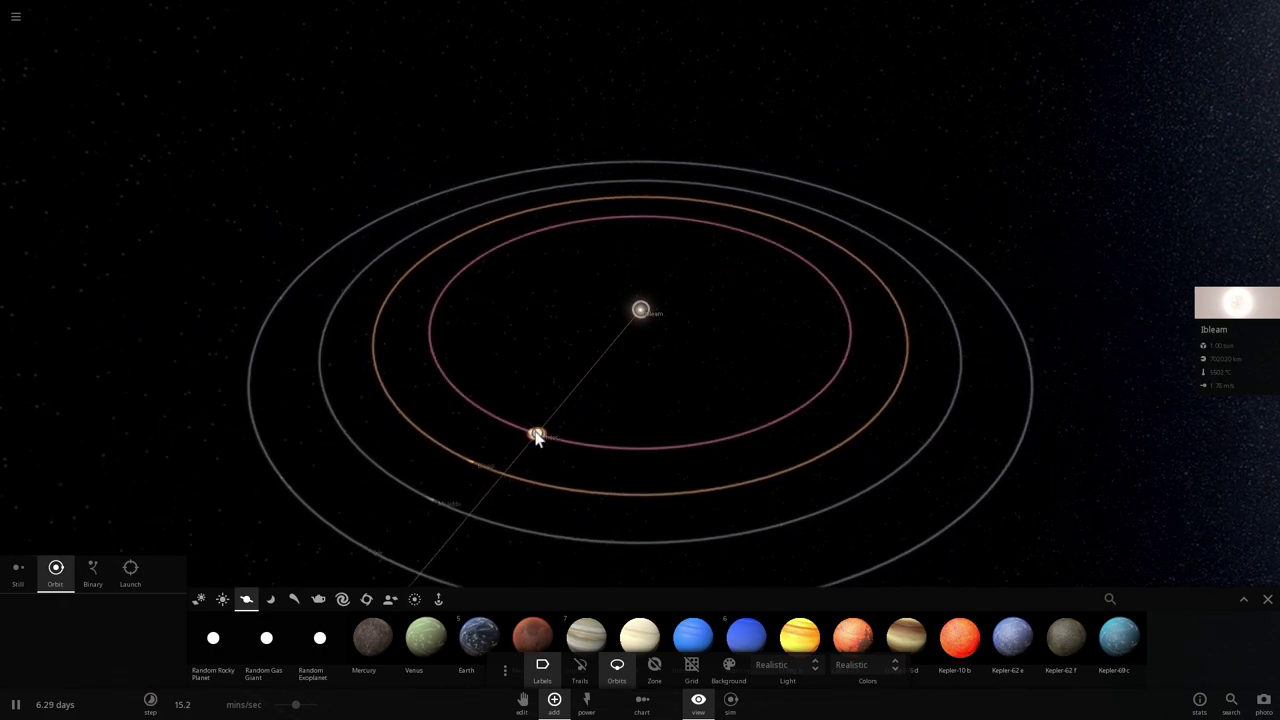
- Focus on the planet Endor, select its innermost moon and view the orbits of its moons
double_click(537, 434)
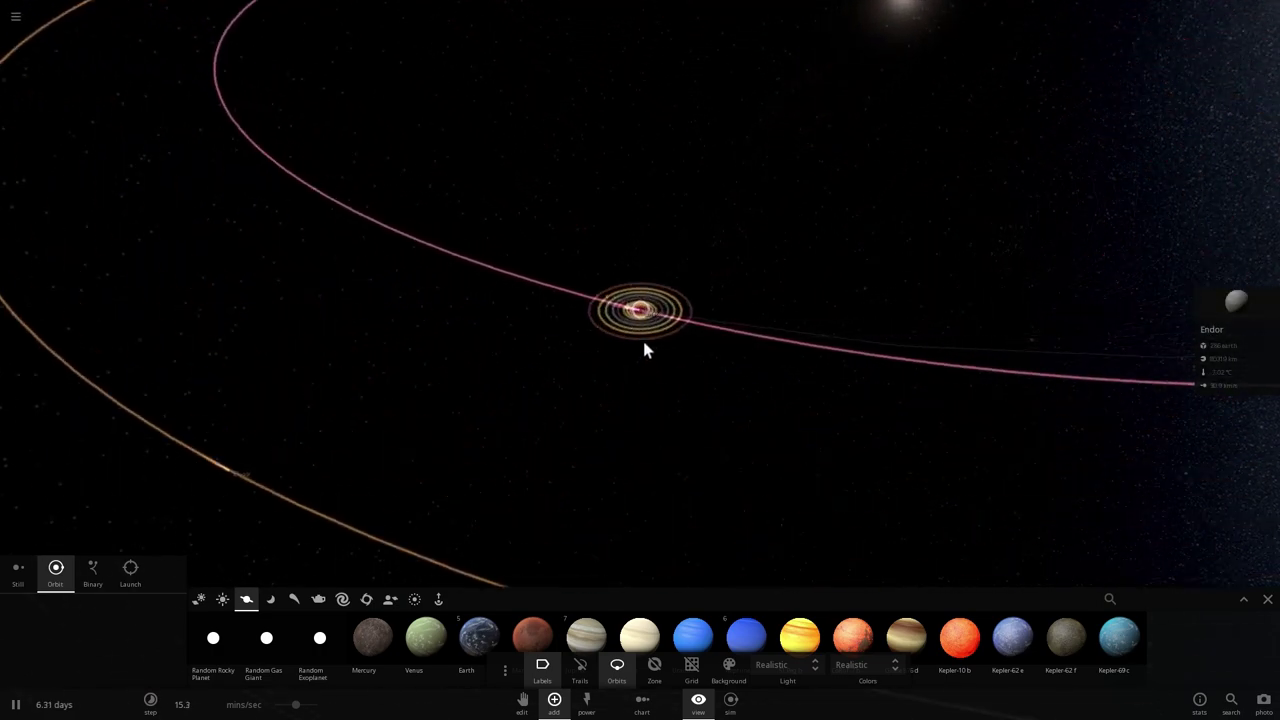
scroll(644, 342, up, 4)
scroll(644, 342, down, 1)
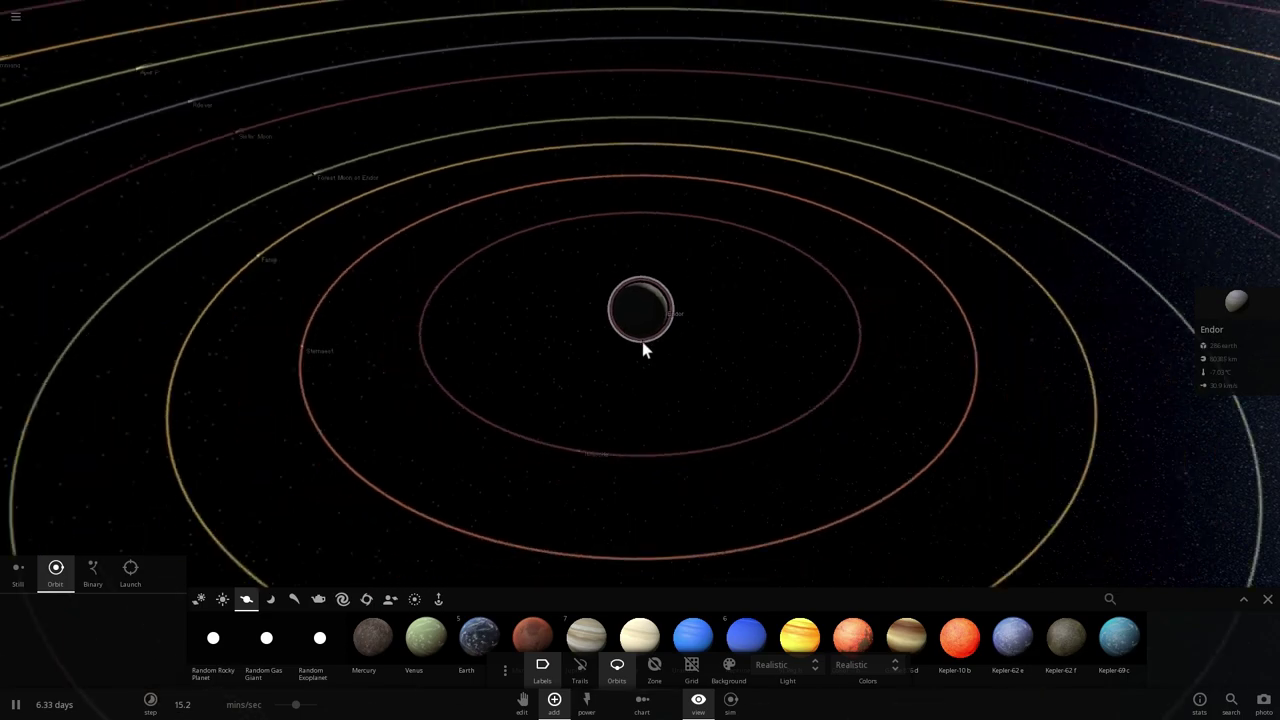
right_drag(568, 376, 625, 429)
click(625, 429)
scroll(600, 423, down, 3)
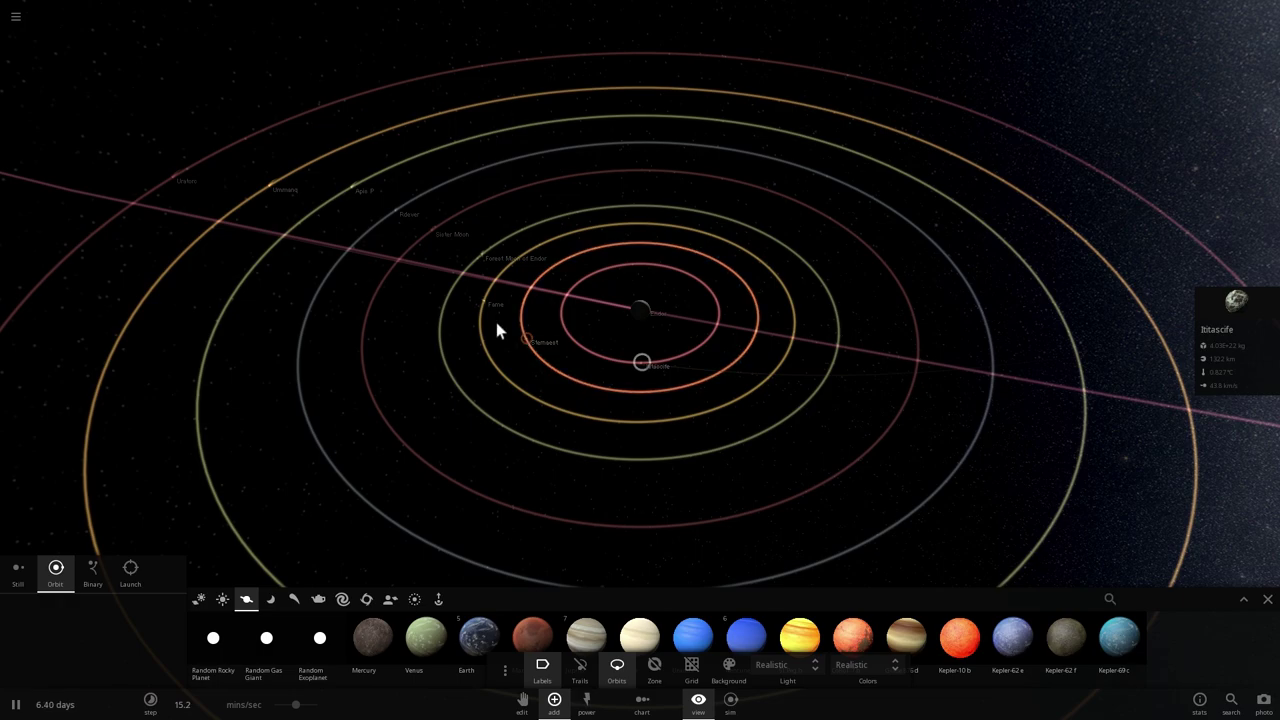
- Focus on the Forest Moon of Endor and examine its surface up close from several sides
double_click(484, 260)
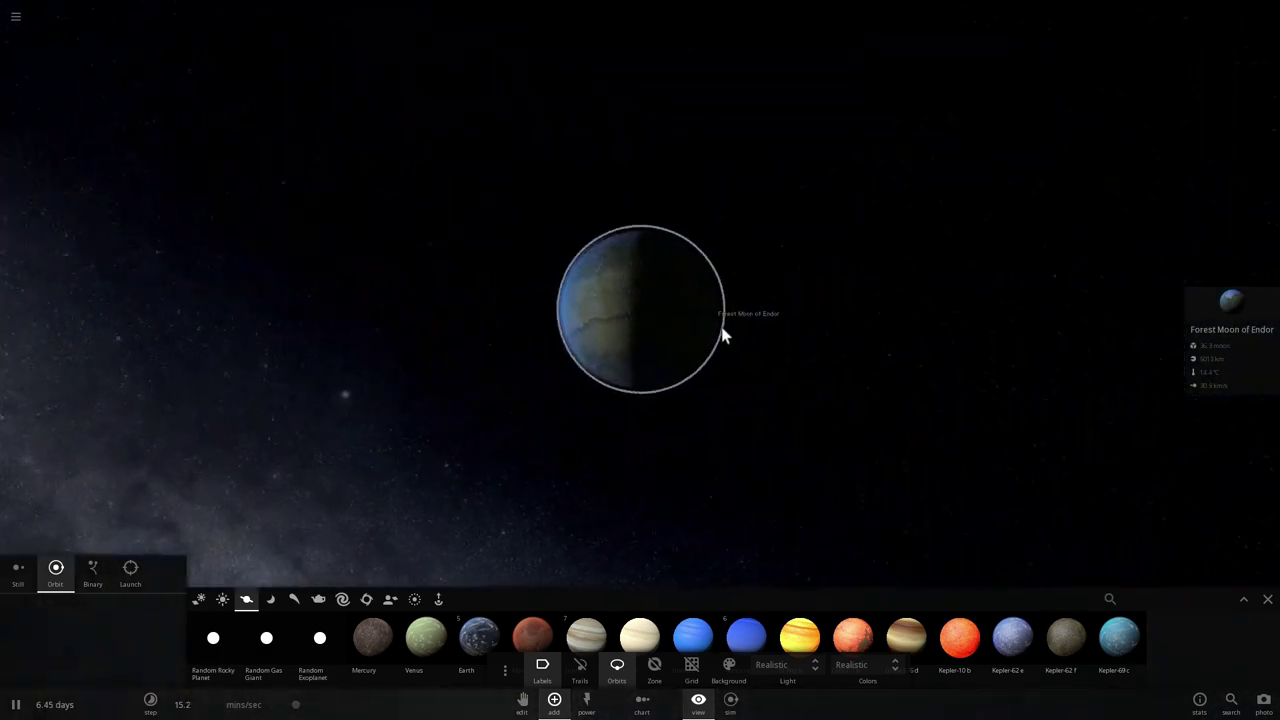
right_drag(608, 334, 836, 339)
scroll(766, 346, up, 2)
drag(766, 345, 869, 337)
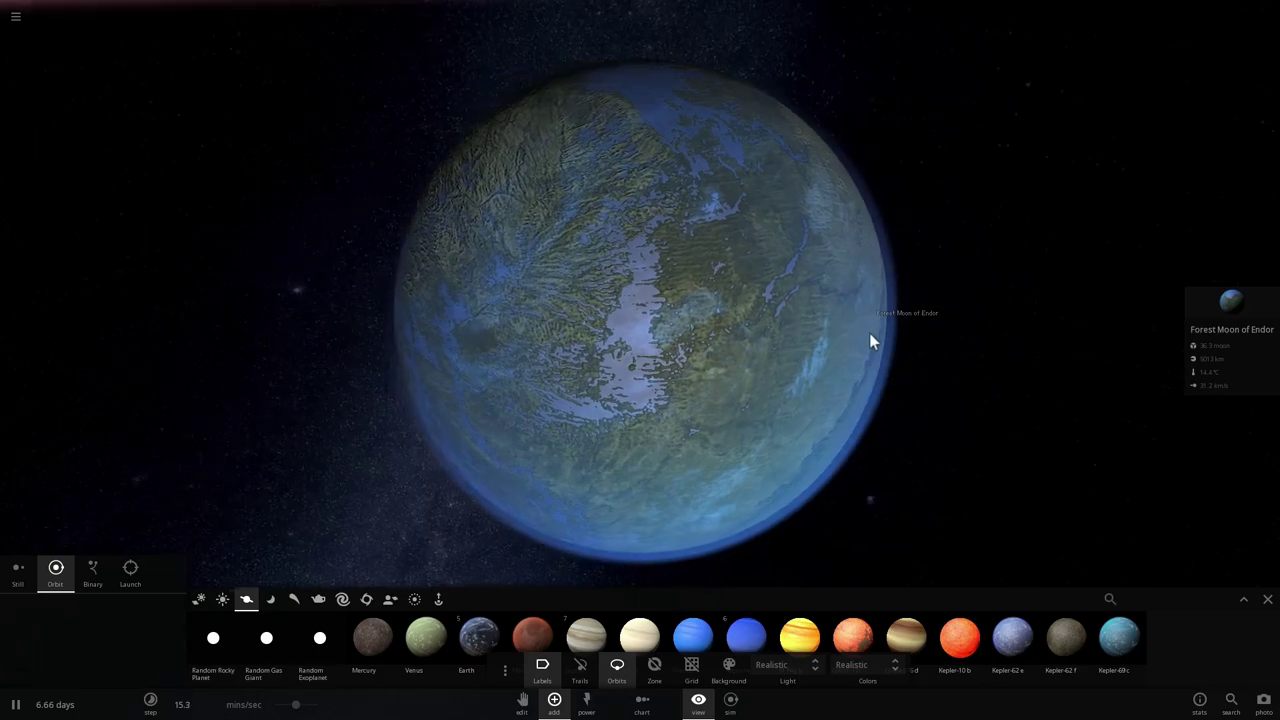
drag(586, 294, 676, 276)
scroll(695, 289, down, 1)
scroll(695, 289, down, 2)
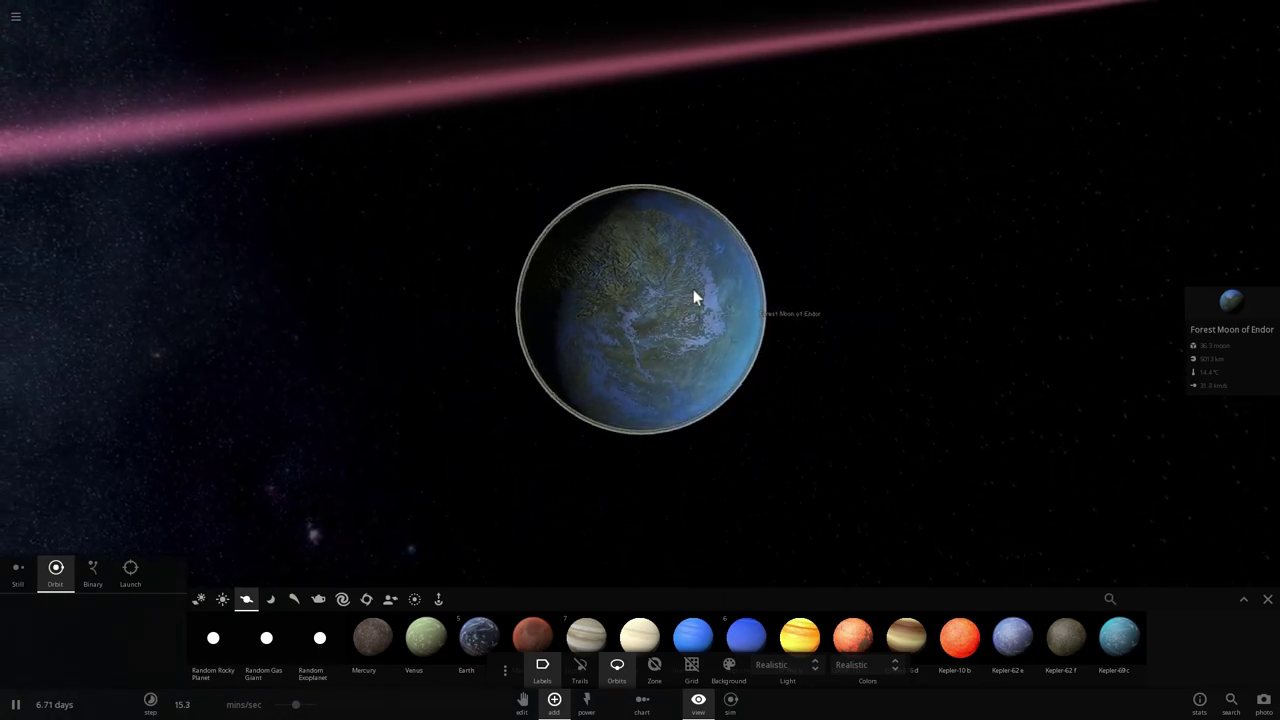
scroll(695, 300, up, 4)
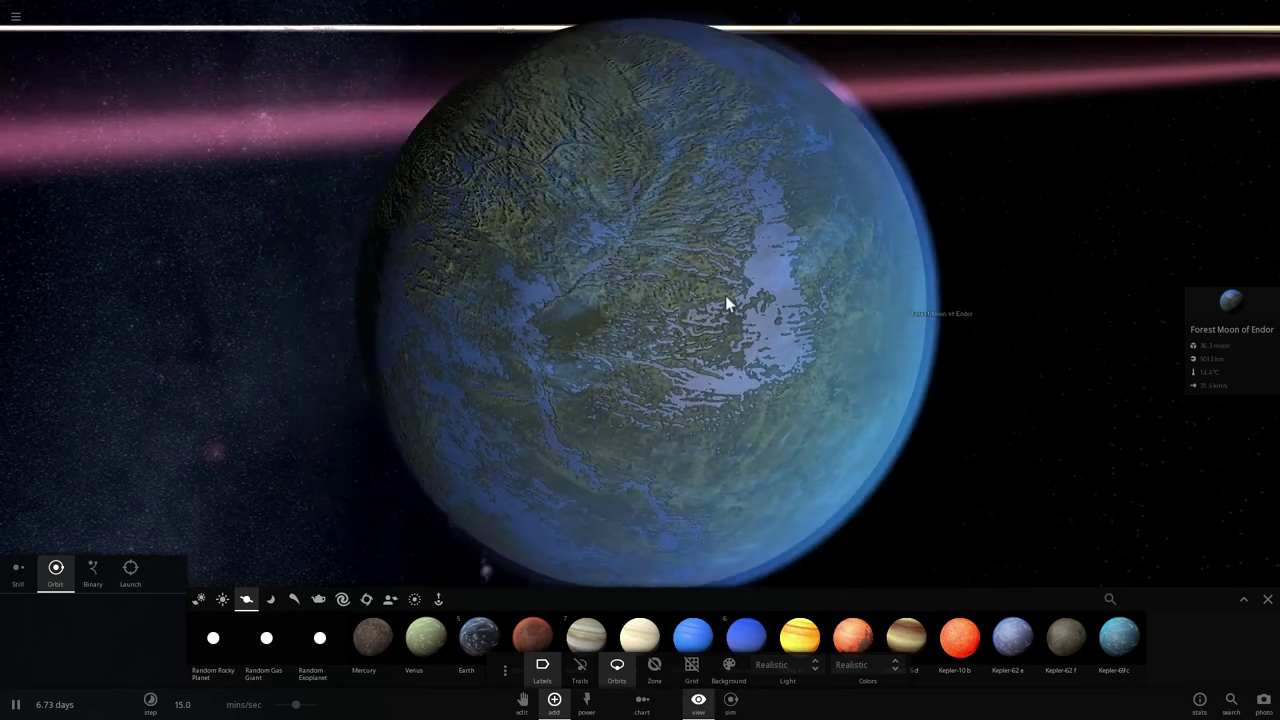
- Open the properties of the Forest Moon of Endor and display its material composition
click(1228, 298)
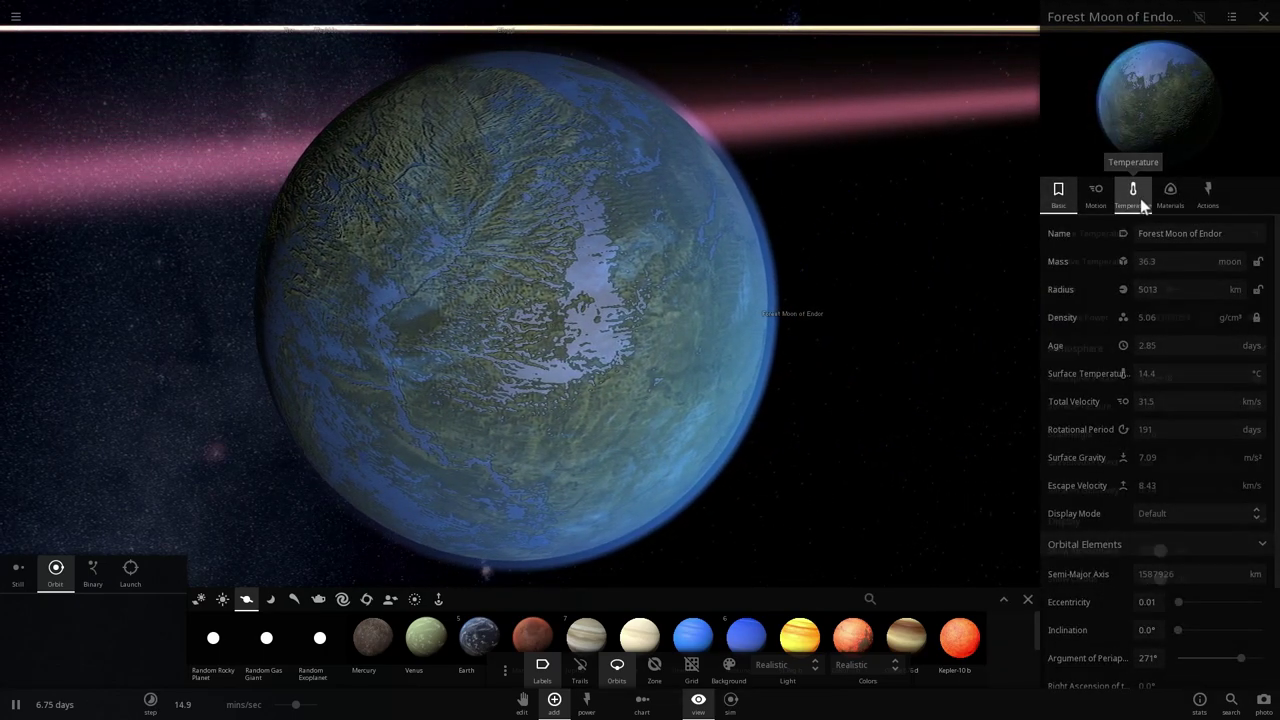
click(1138, 197)
click(1171, 197)
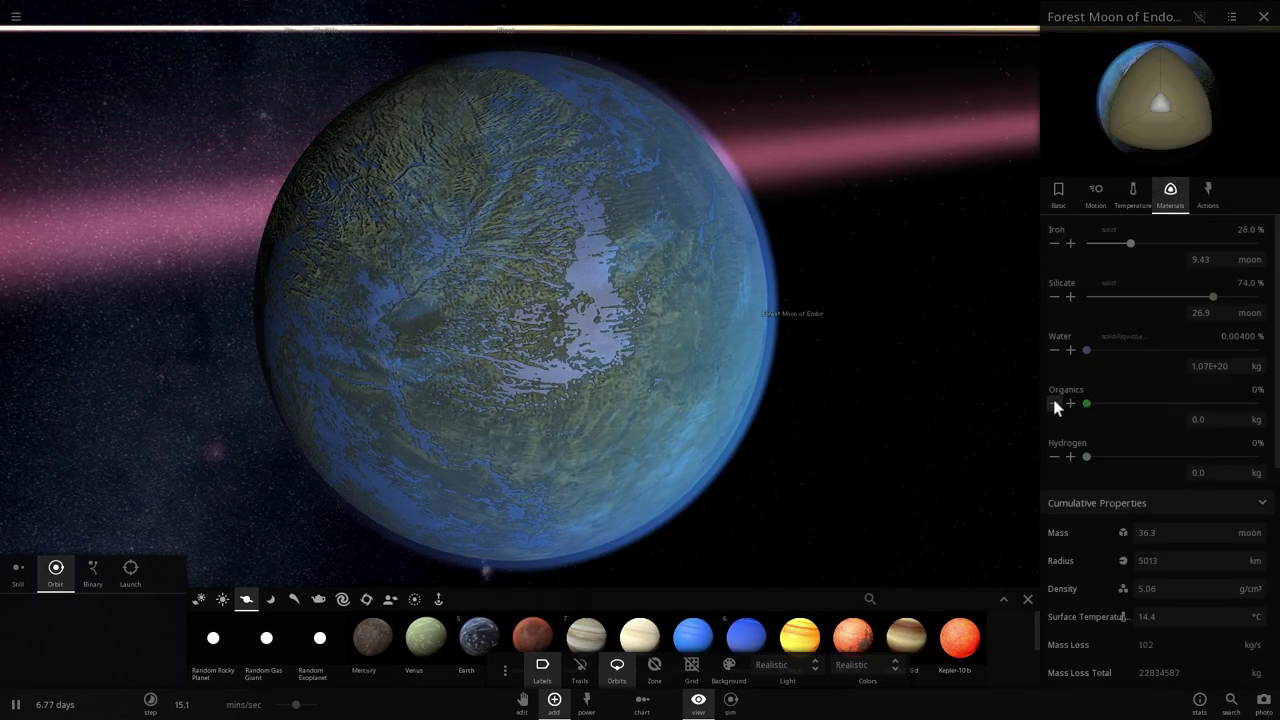
- Lower the water content of the Forest Moon of Endor to 0.00200 % and check its surface from several sides
click(1054, 350)
click(1054, 350)
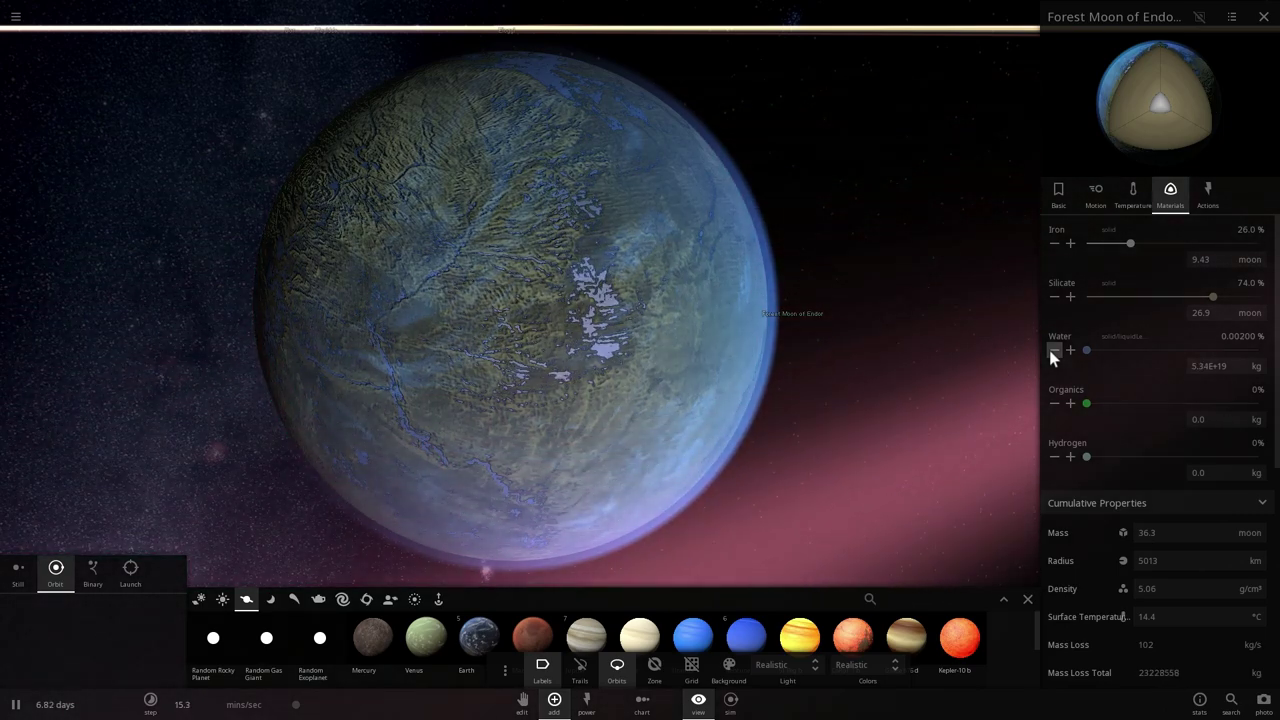
drag(893, 308, 671, 321)
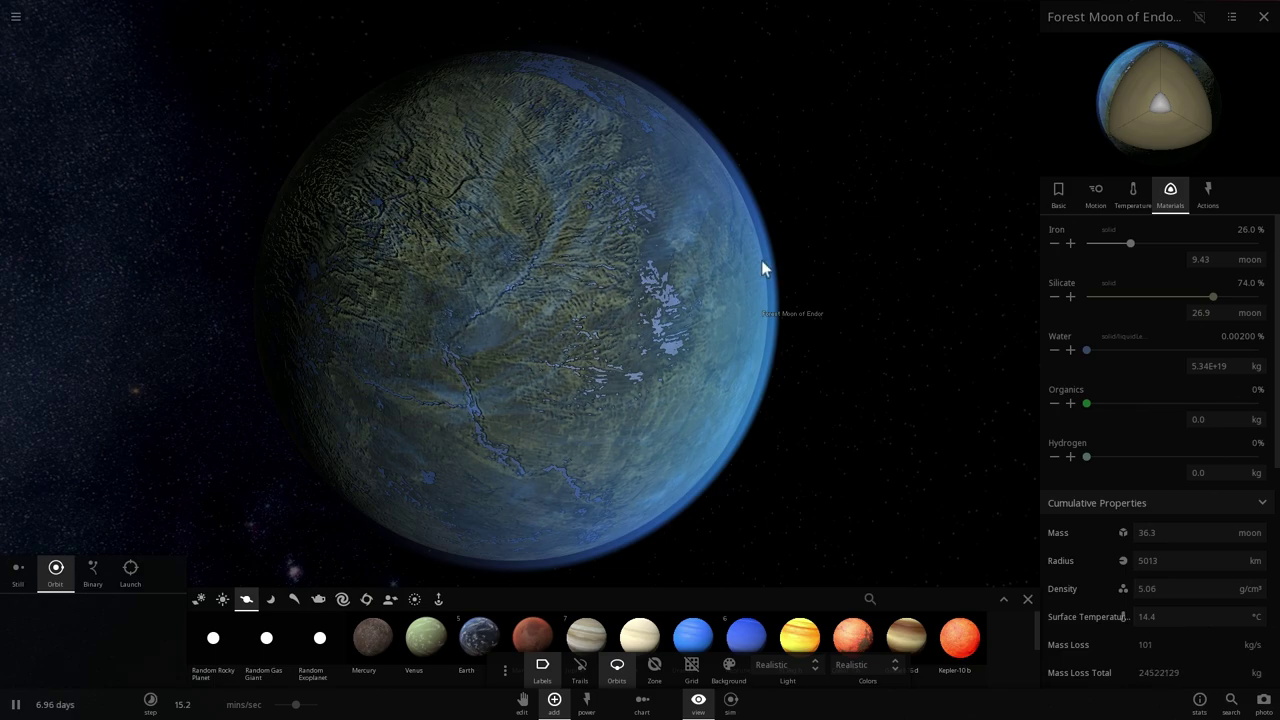
drag(805, 263, 736, 253)
scroll(714, 258, down, 3)
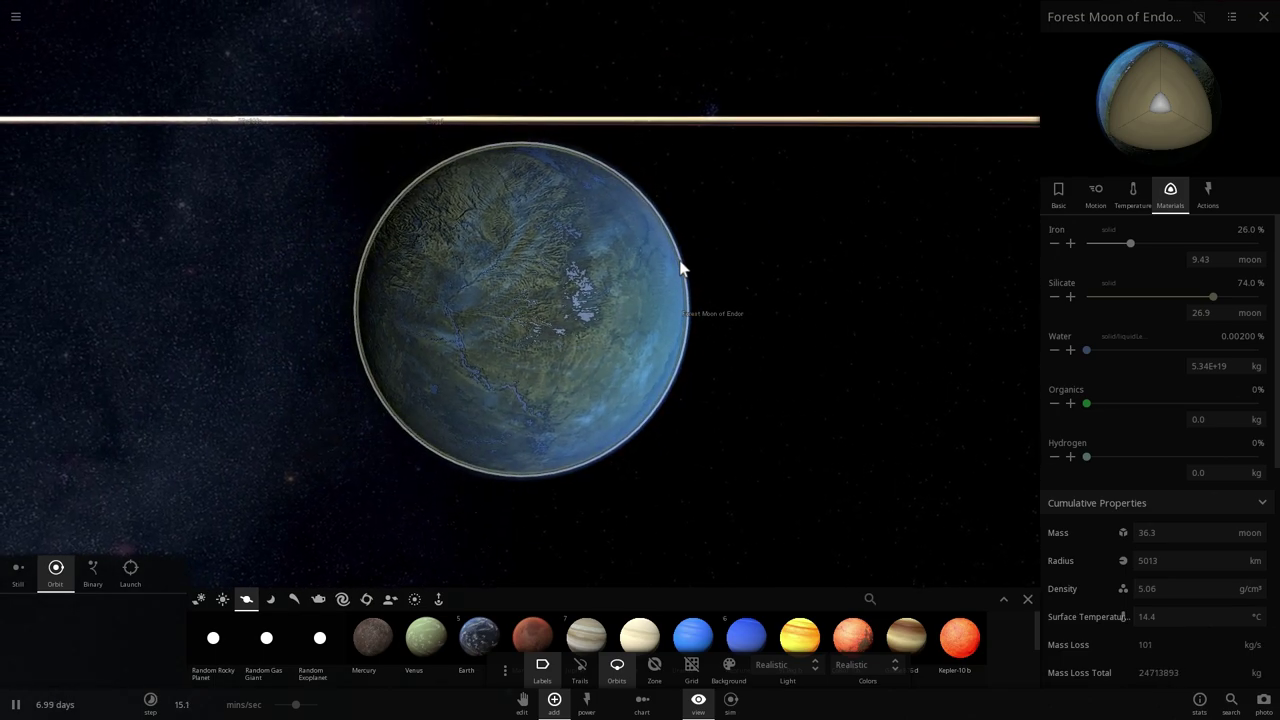
drag(680, 268, 503, 294)
scroll(539, 308, up, 3)
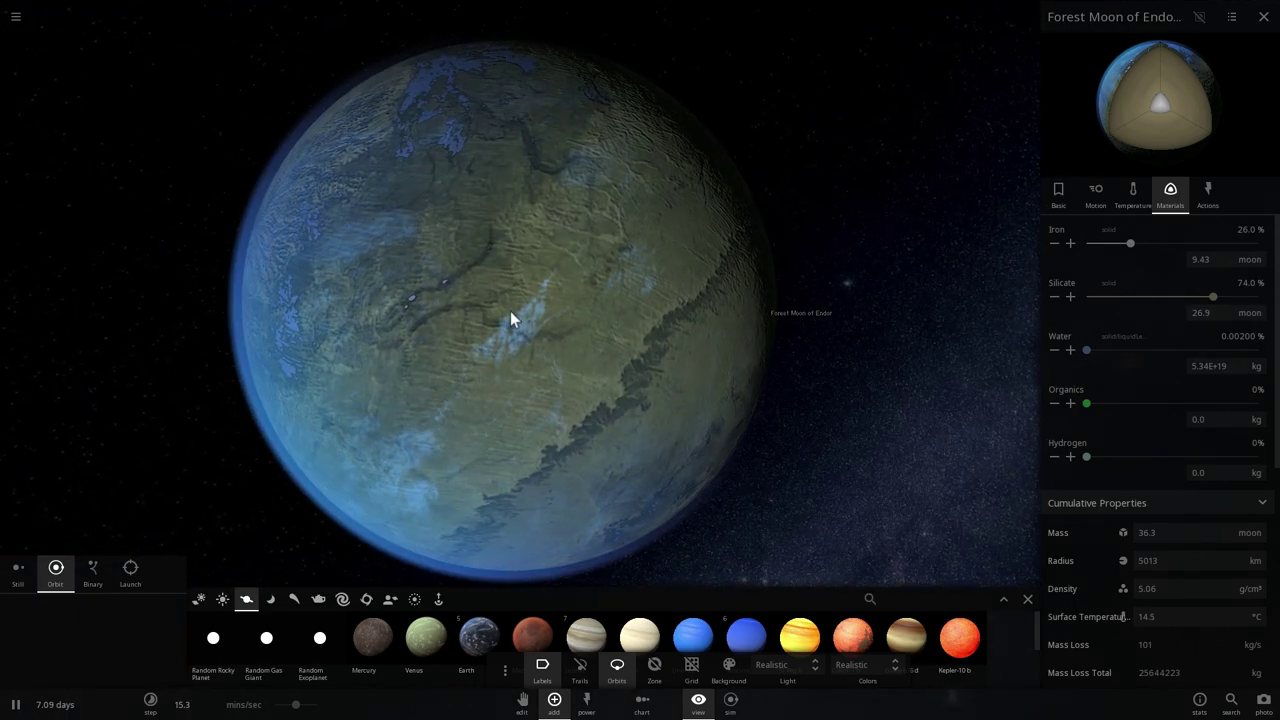
drag(514, 320, 499, 318)
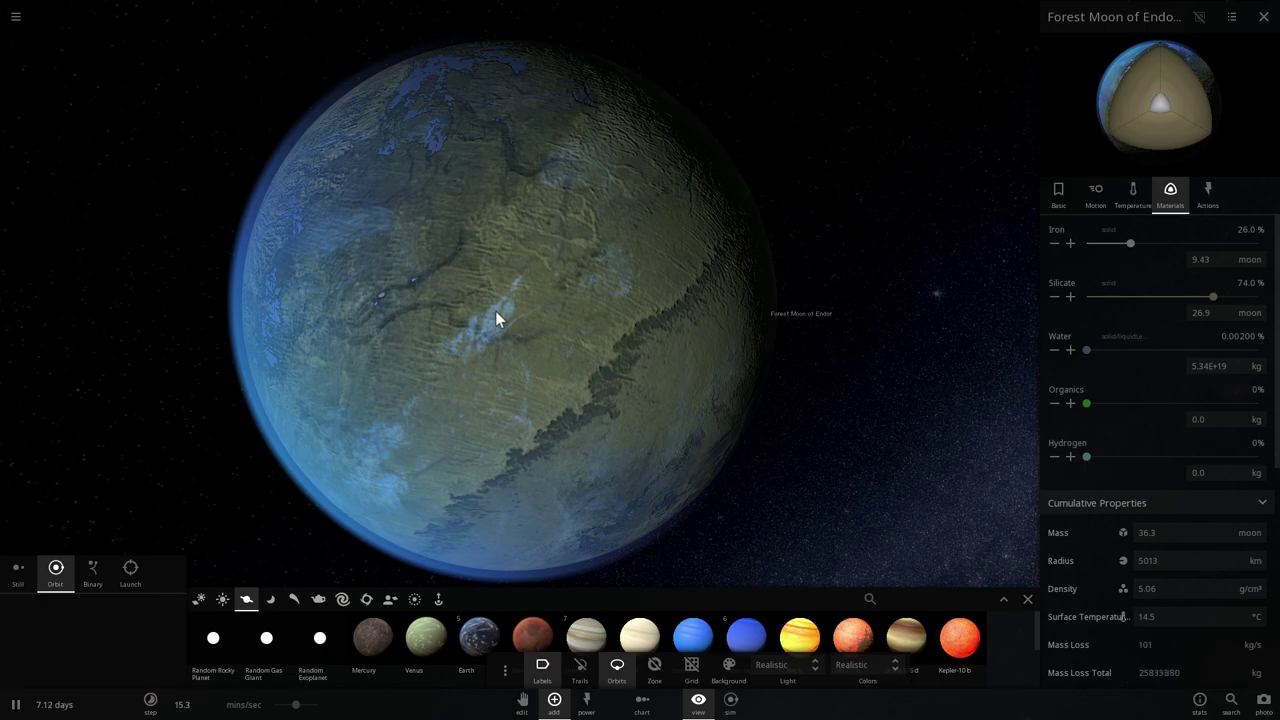
- Return to the orbits of Endor's moons, focus on the Sister Moon and examine its surface up close
scroll(537, 324, down, 6)
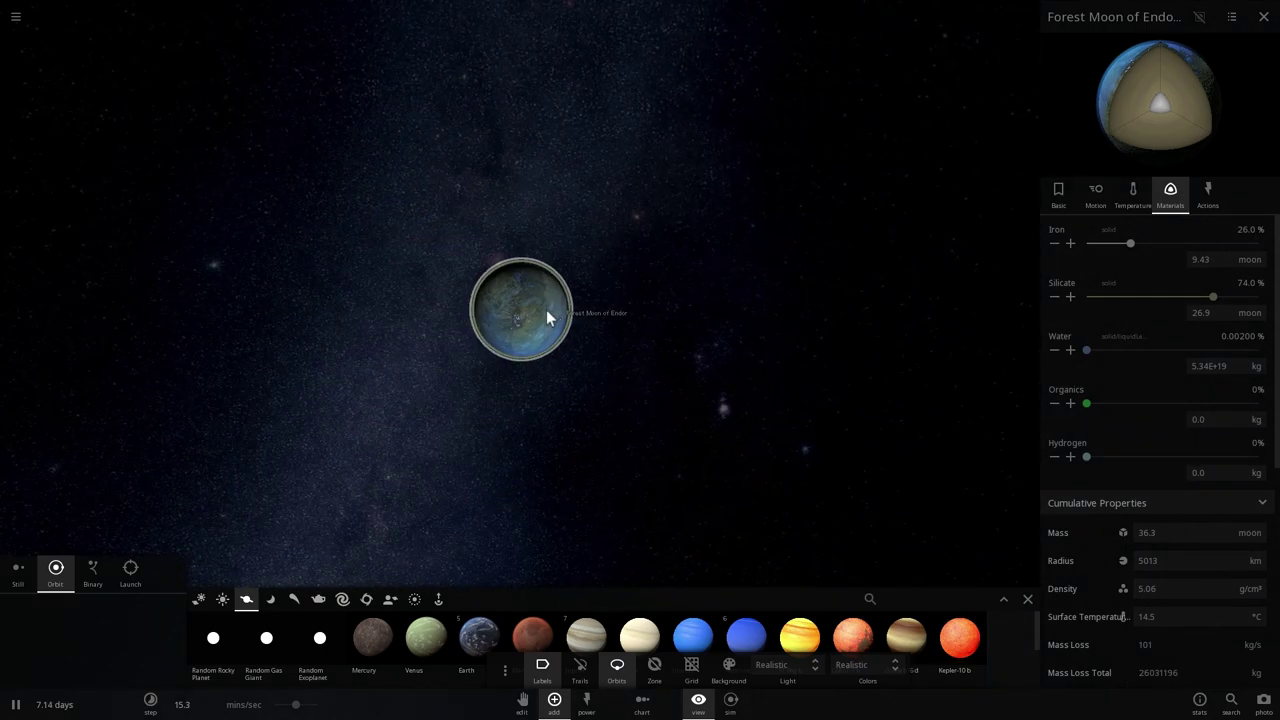
scroll(508, 318, down, 8)
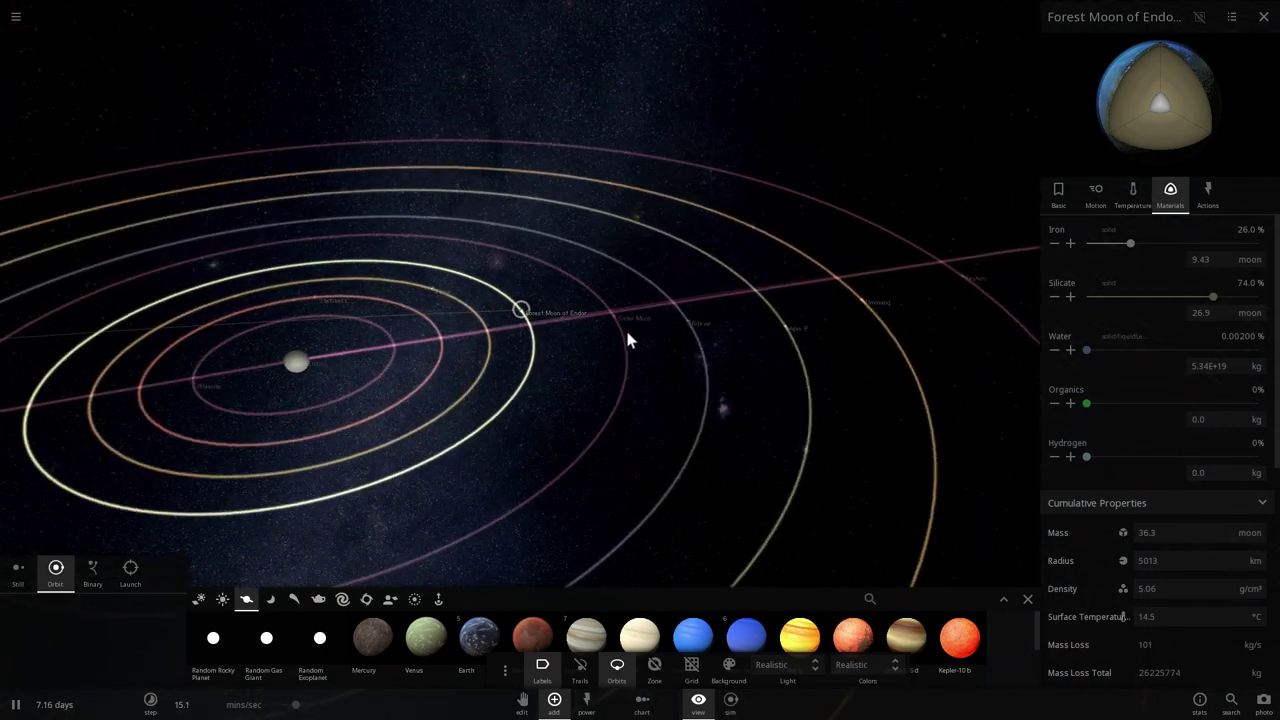
drag(528, 400, 567, 337)
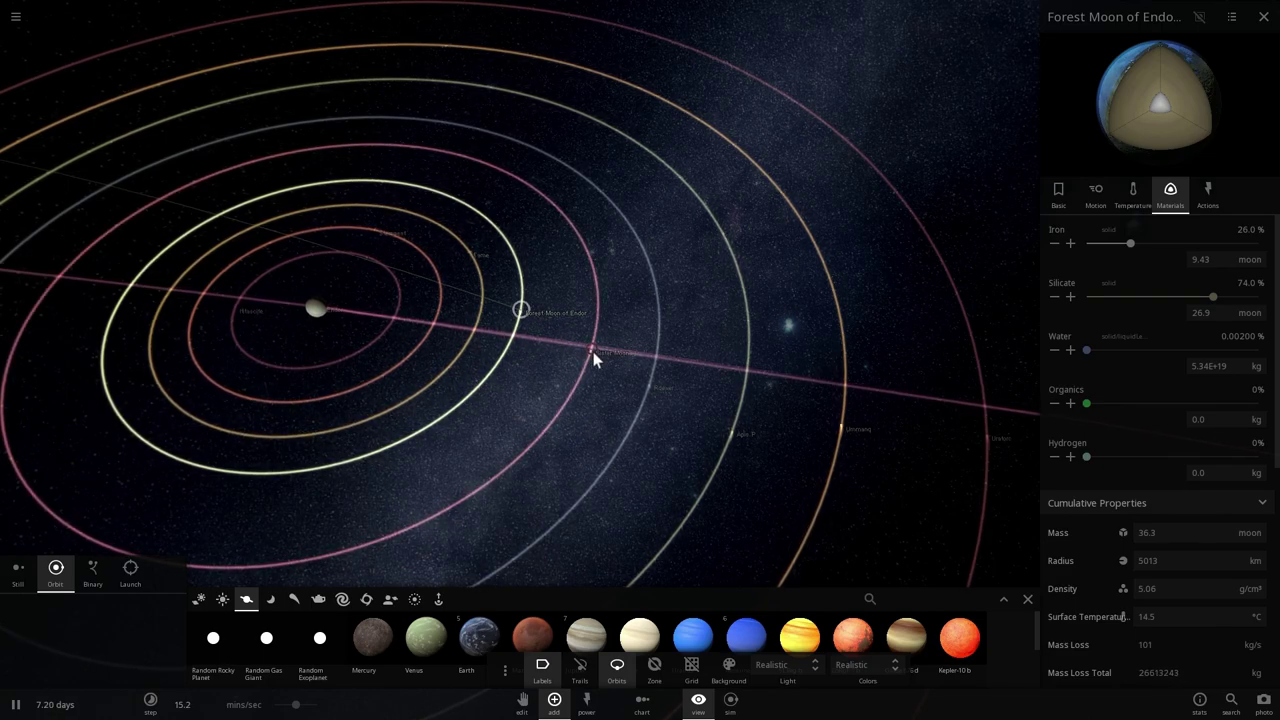
scroll(592, 357, up, 8)
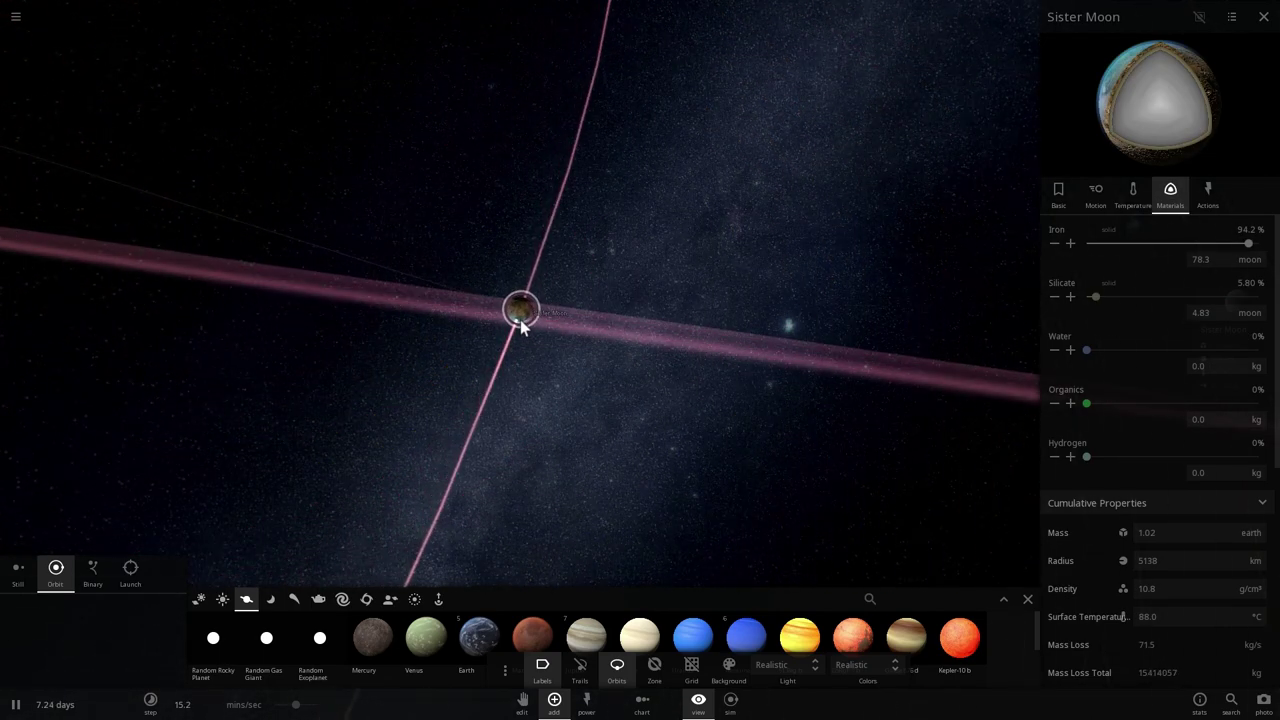
scroll(520, 325, up, 10)
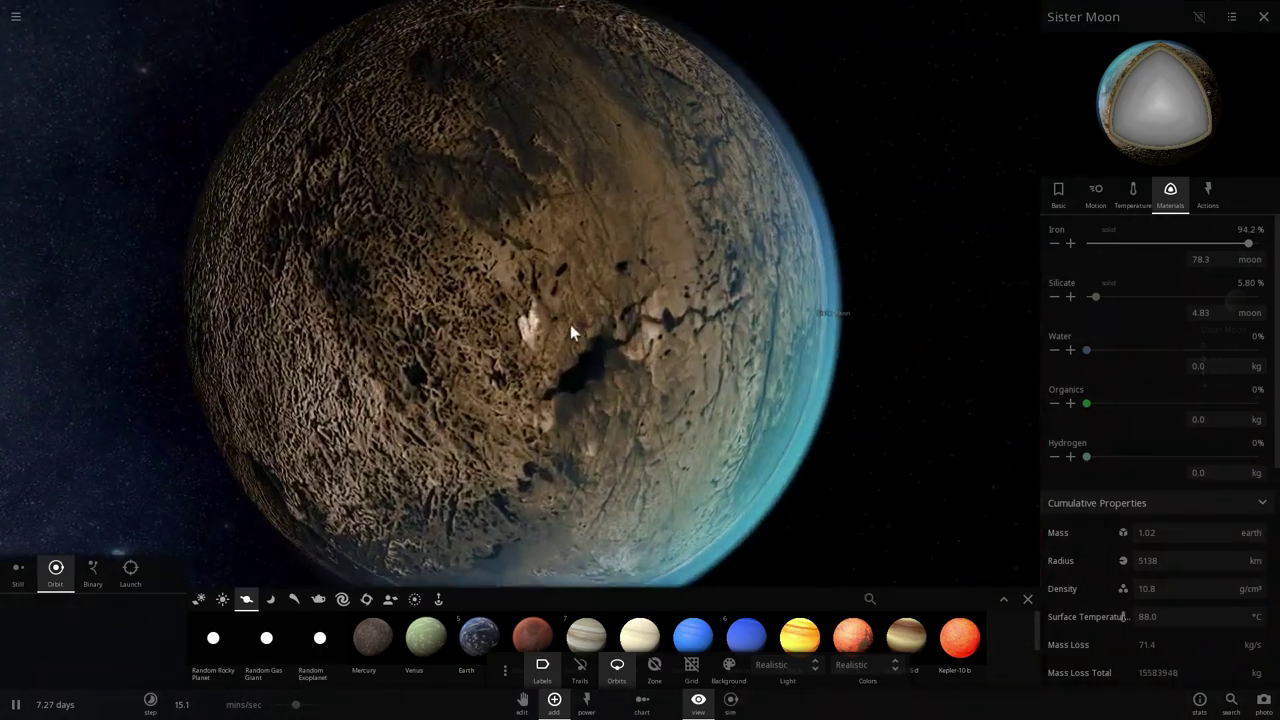
mouse_move(570, 324)
mouse_down()
mouse_move(712, 211)
mouse_move(679, 251)
mouse_move(443, 289)
mouse_move(443, 271)
mouse_move(500, 280)
mouse_move(553, 338)
mouse_up()
- Select the moon Rdever to show its properties, and focus on the moon Apis P to view it up close
scroll(553, 338, down, 10)
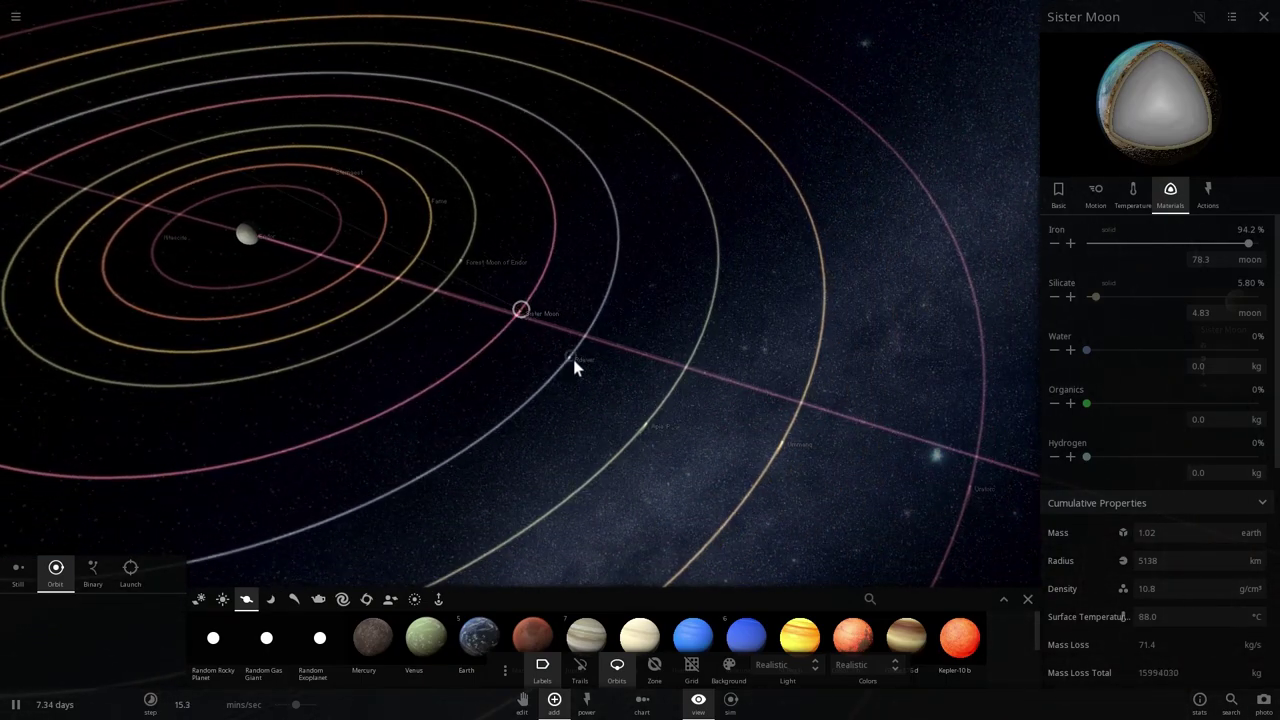
click(571, 357)
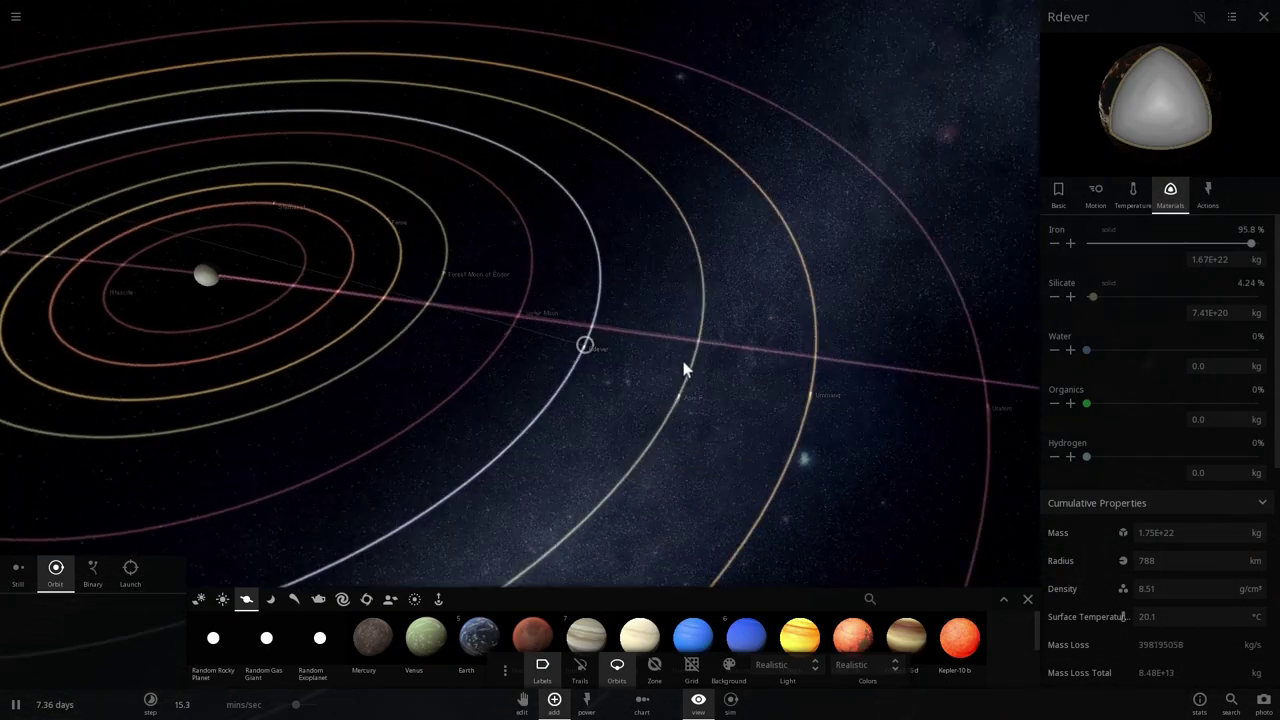
click(707, 361)
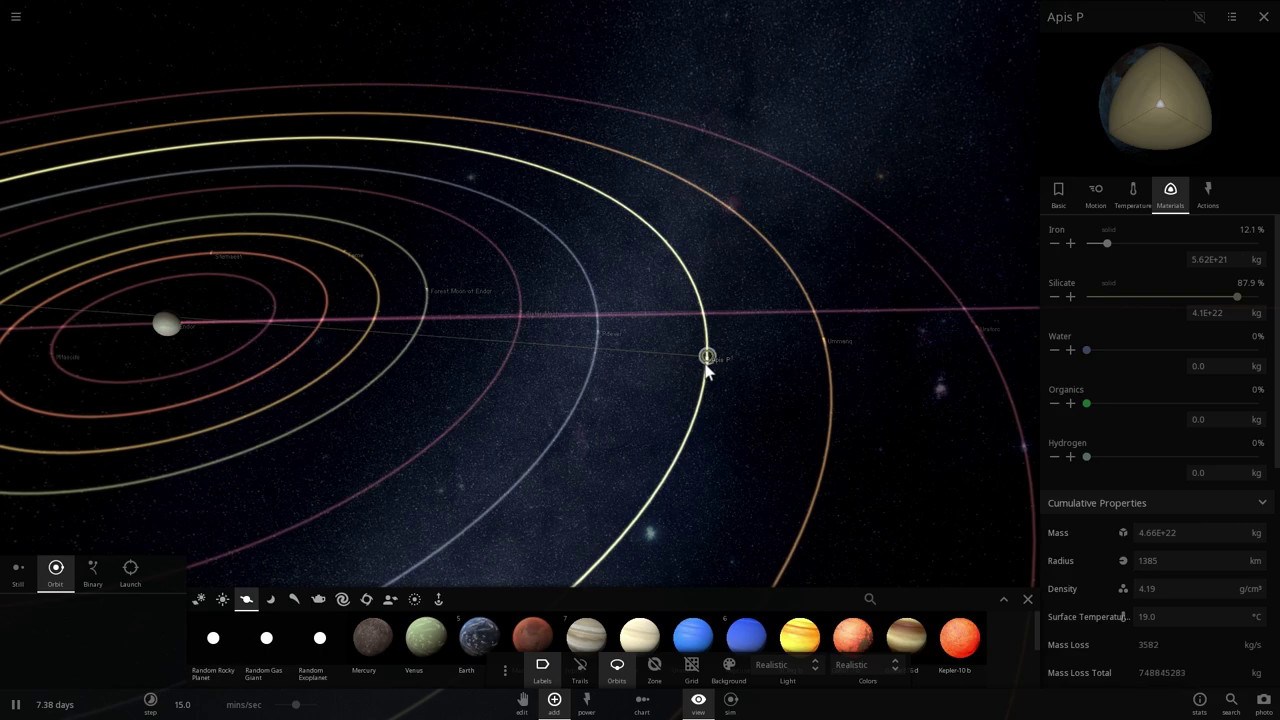
double_click(707, 360)
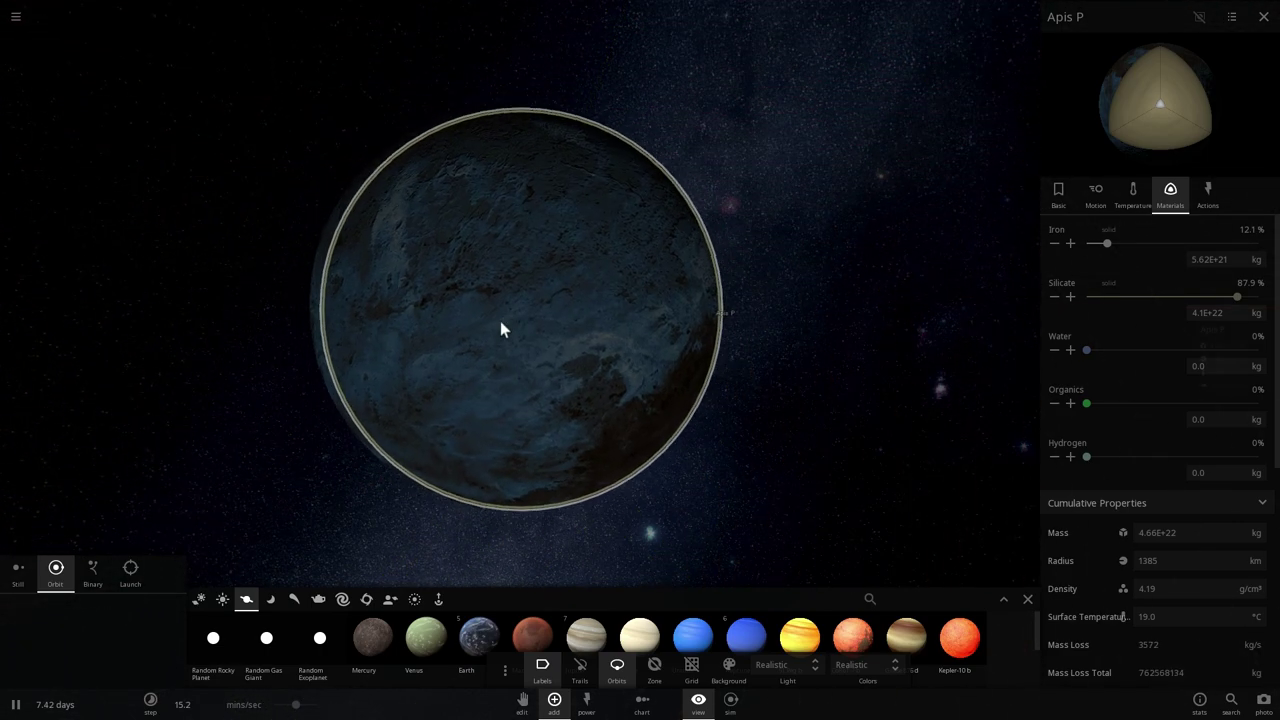
right_drag(500, 321, 821, 289)
- Select Endor's outer moons Ummanq and Uratorc in turn and view their material compositions and orbits
scroll(620, 308, down, 5)
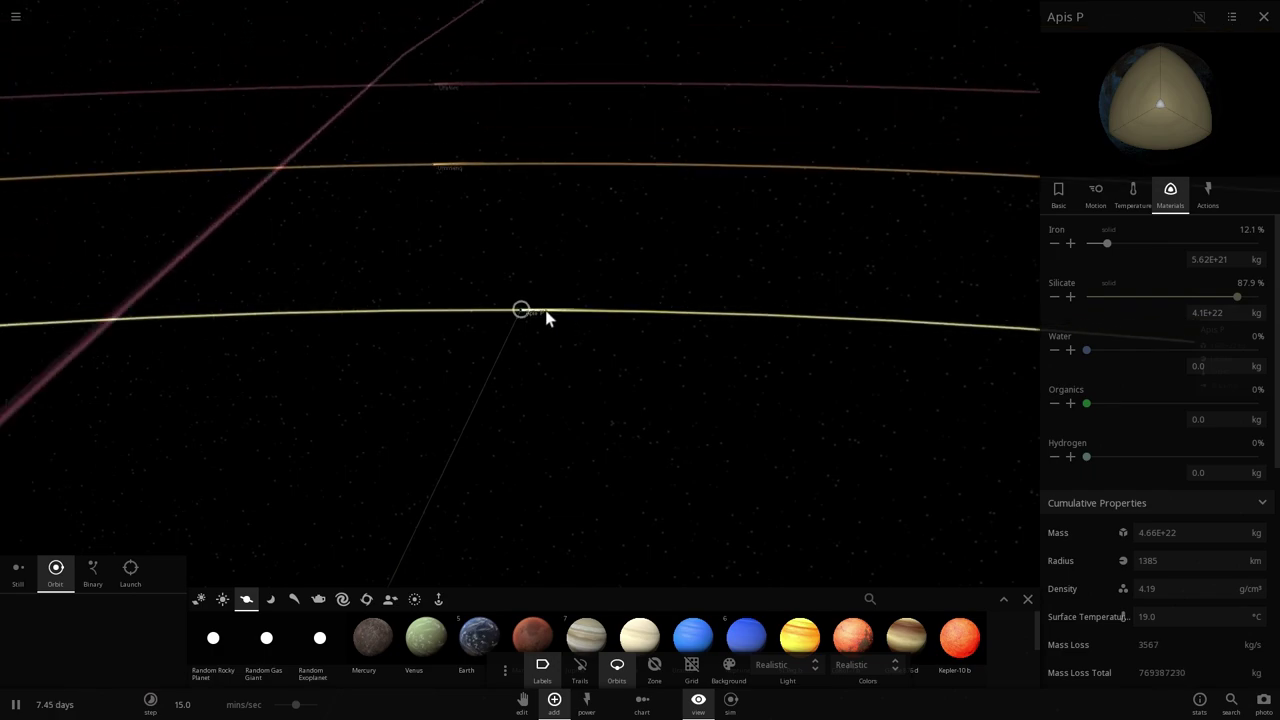
right_drag(547, 318, 486, 260)
click(479, 246)
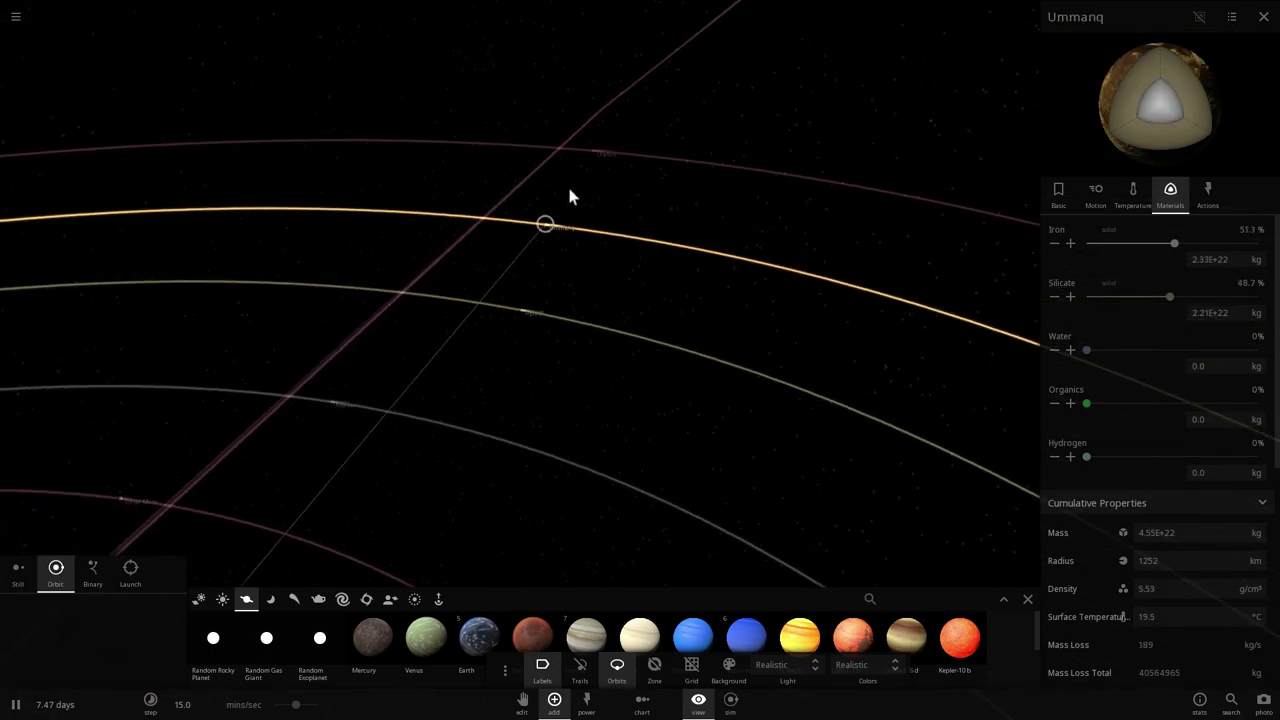
click(644, 143)
right_drag(644, 143, 537, 211)
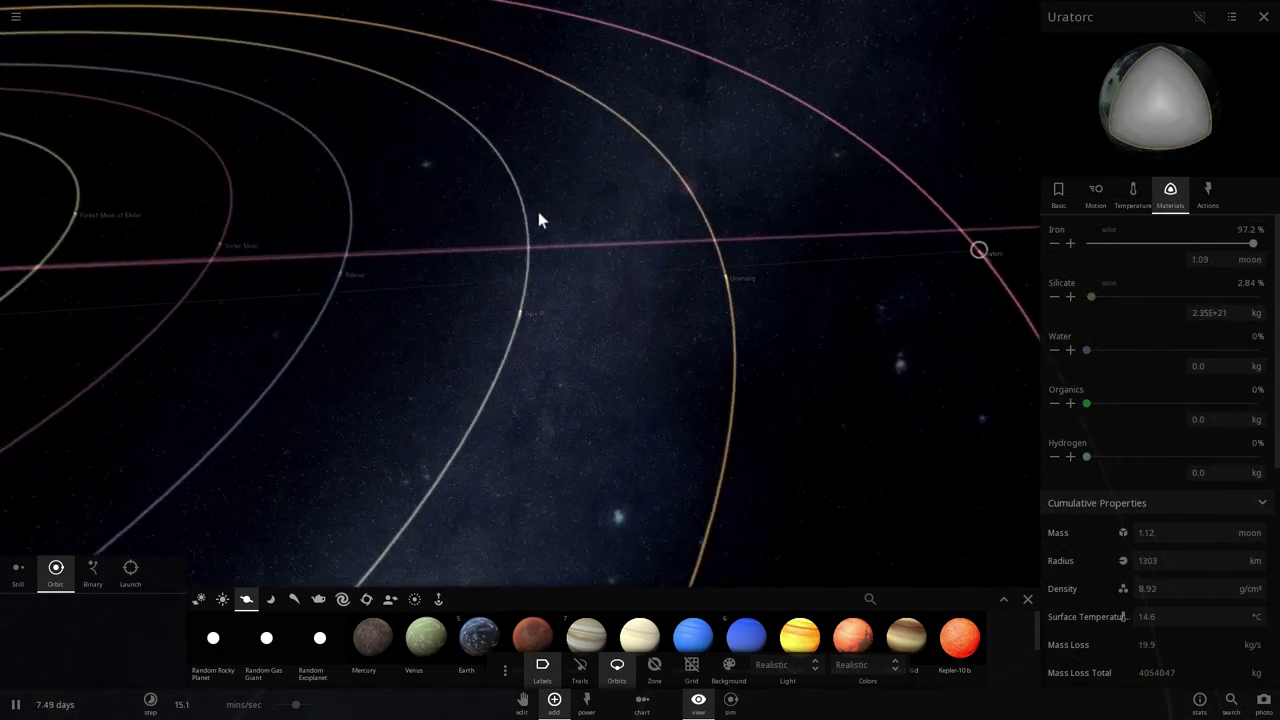
- Leave Endor's moons, focus on the planet Eloggi and examine its surface up close
scroll(530, 234, down, 8)
right_drag(438, 290, 555, 332)
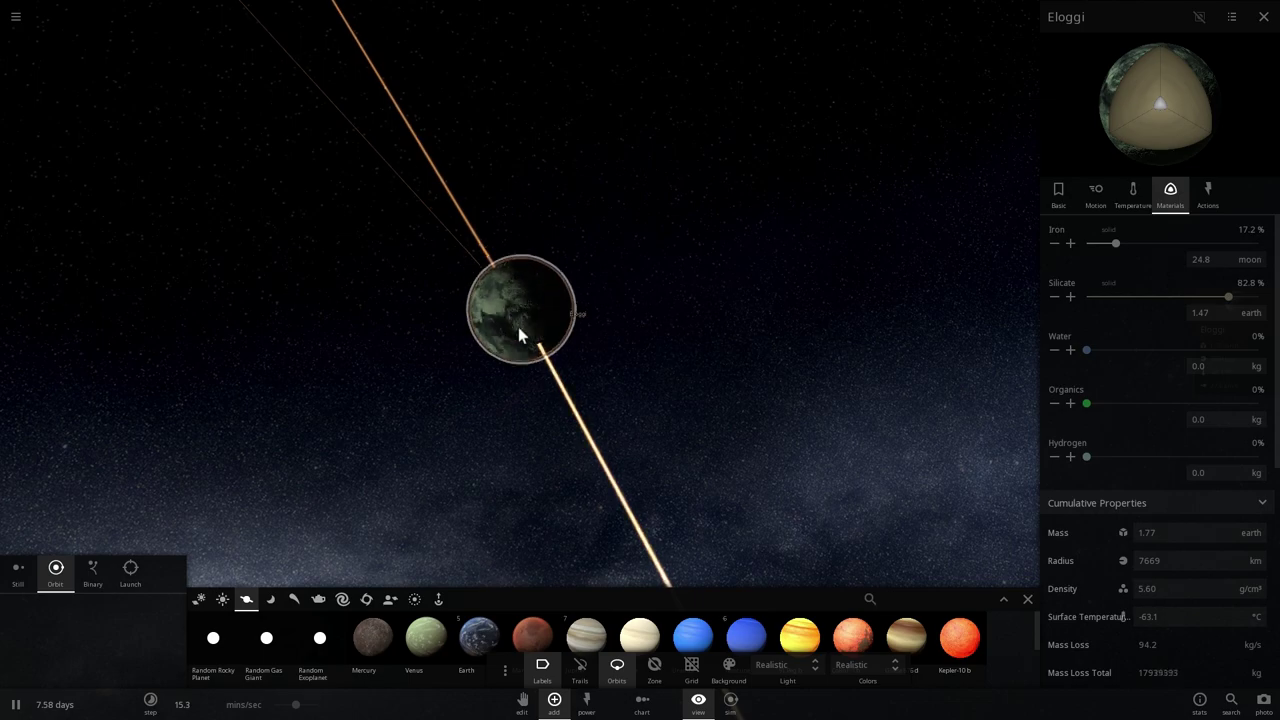
scroll(518, 327, up, 5)
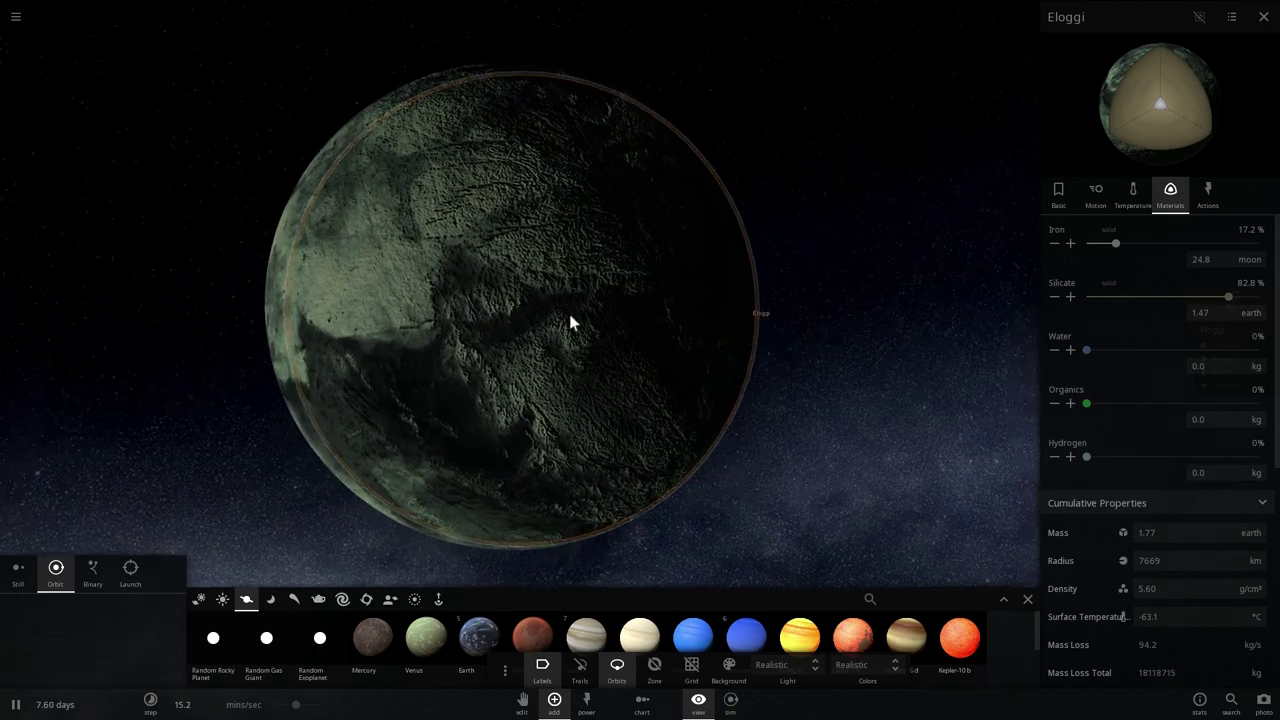
scroll(655, 292, down, 5)
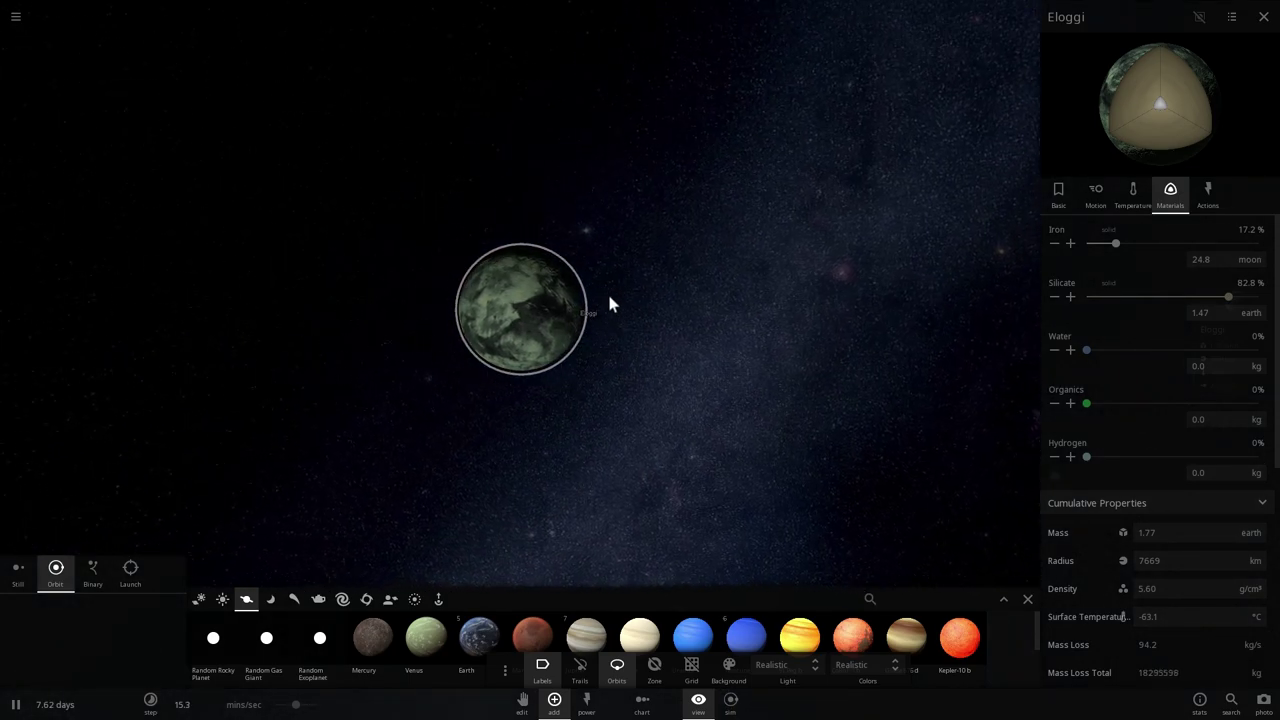
- Focus on the planet Megiddo, on the orbit just outside Eloggi, and examine its surface from several sides
right_drag(610, 305, 692, 277)
scroll(692, 277, down, 6)
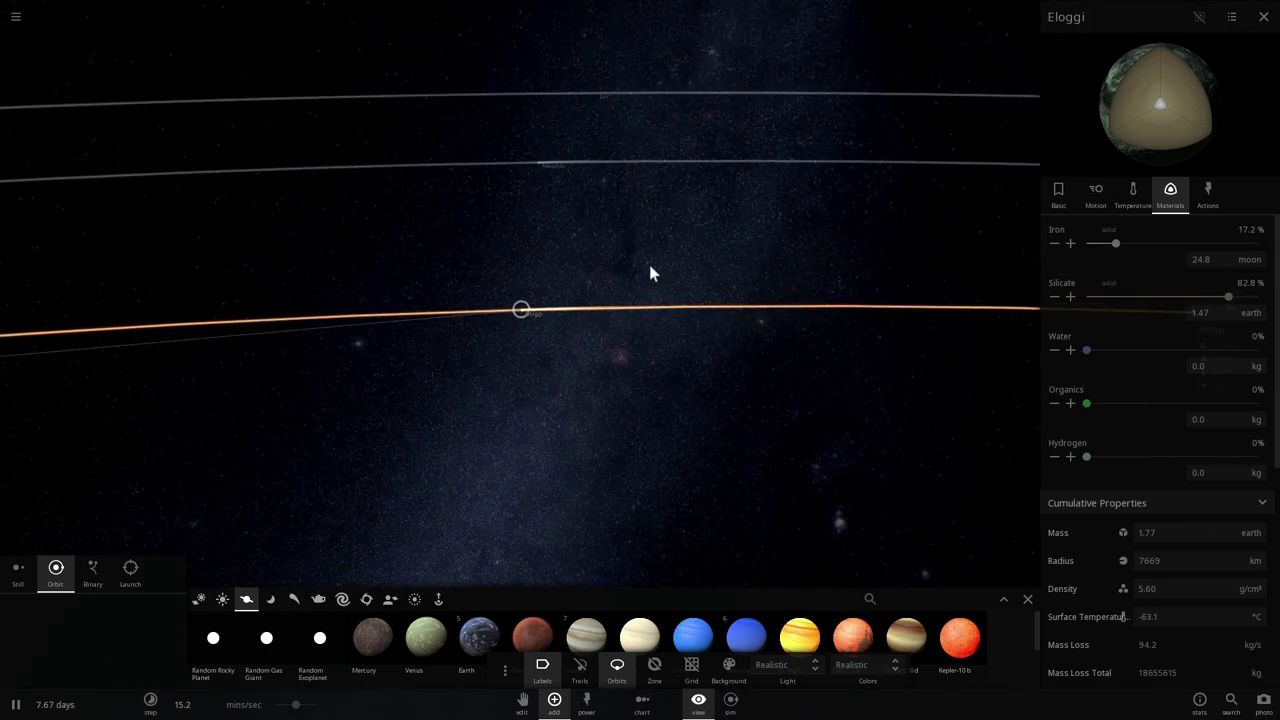
double_click(540, 191)
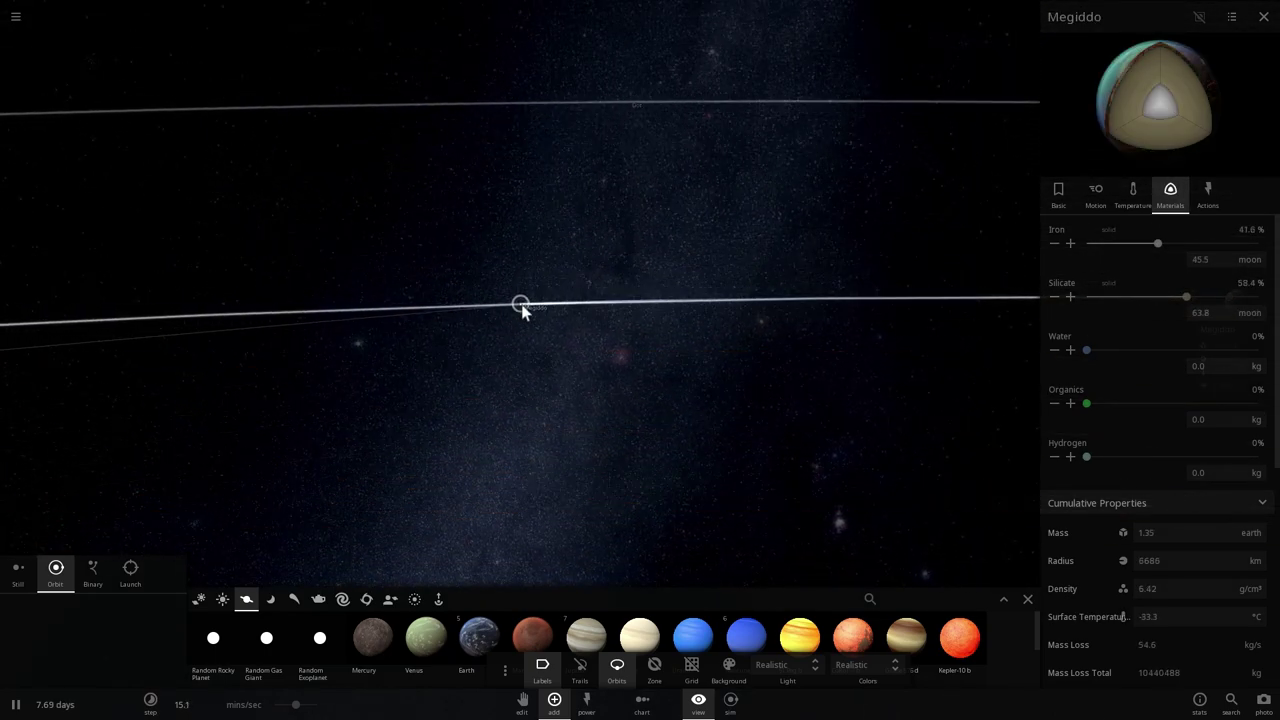
scroll(522, 303, up, 5)
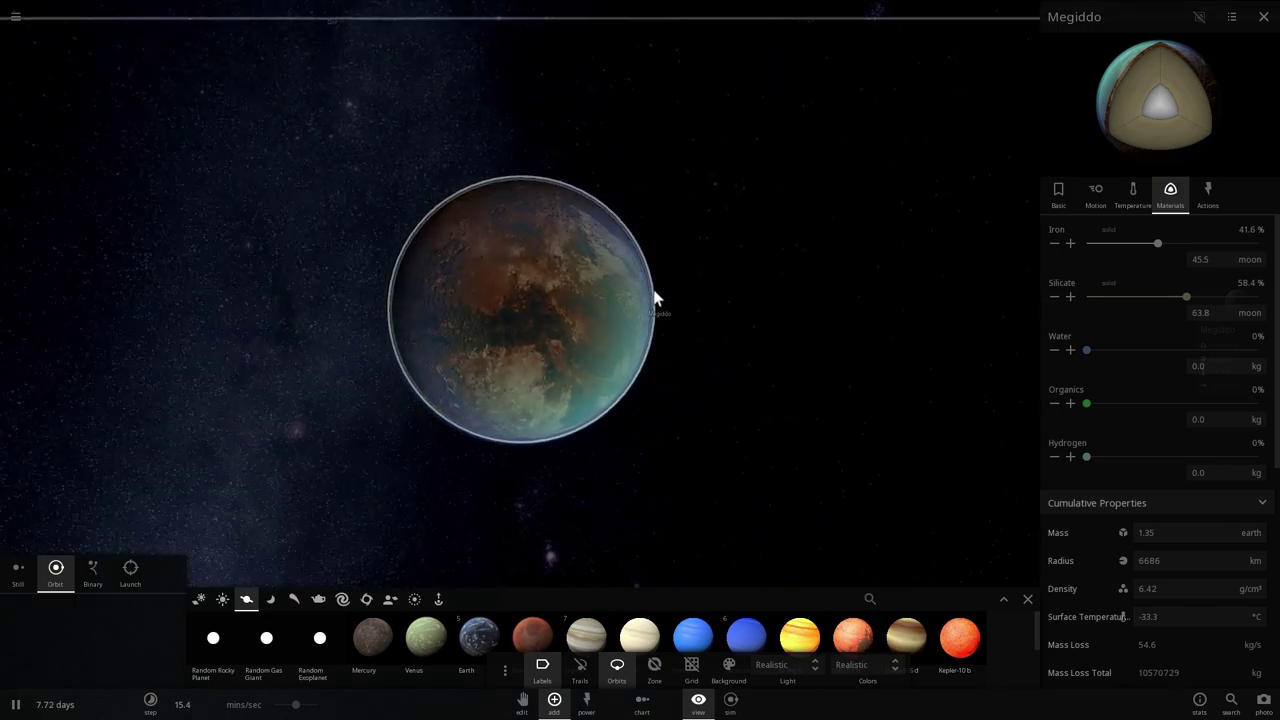
right_drag(688, 322, 489, 319)
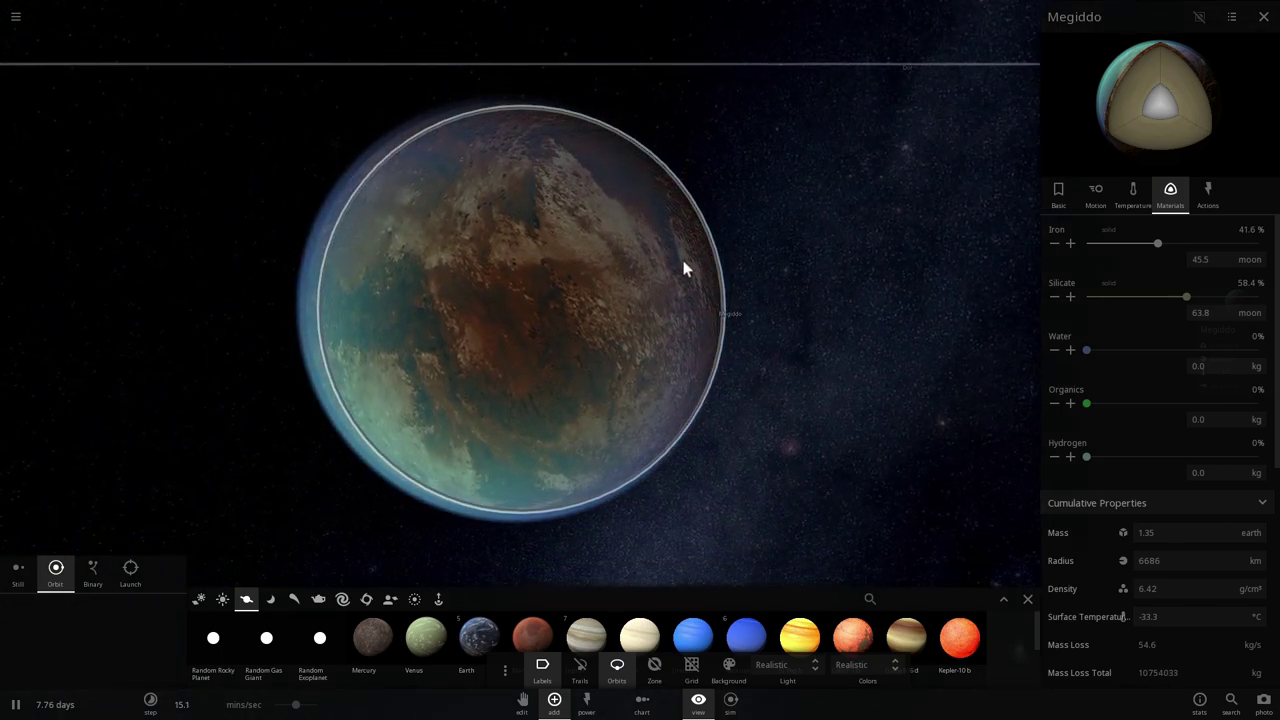
- View the orbits of the outer planets, focus on the outermost planet Dor and examine its surface
scroll(674, 240, down, 5)
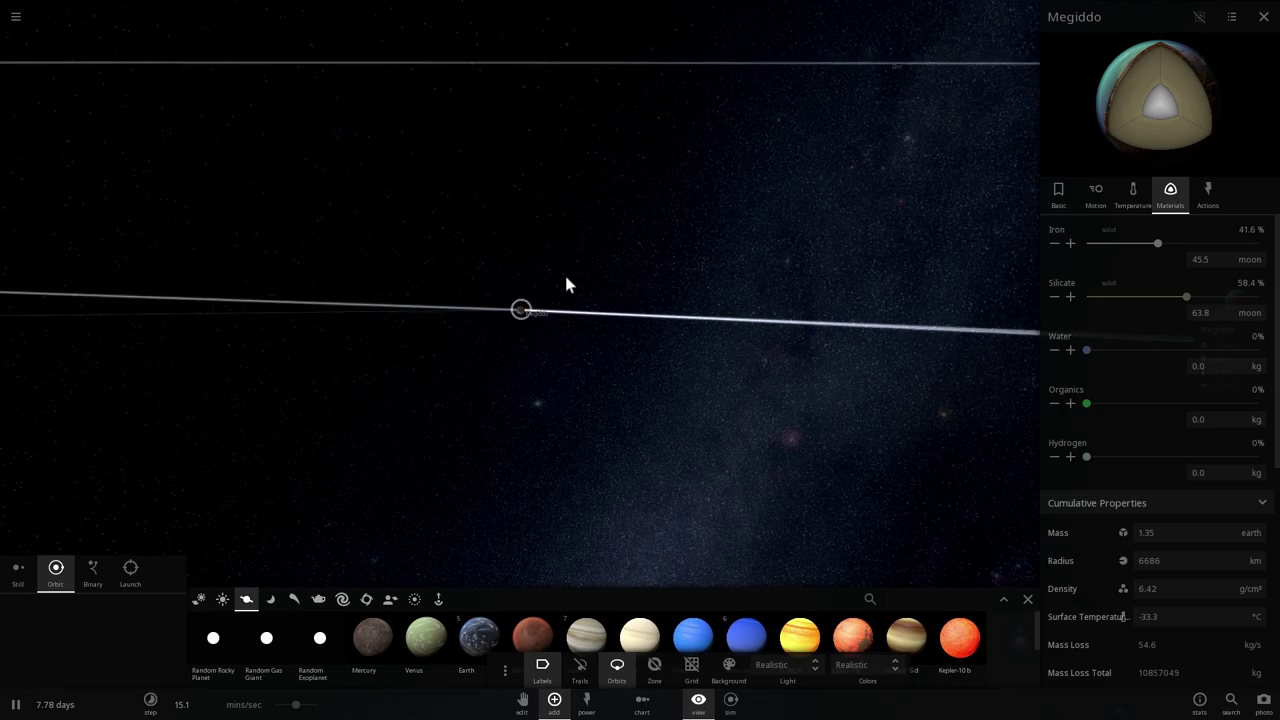
scroll(562, 282, down, 5)
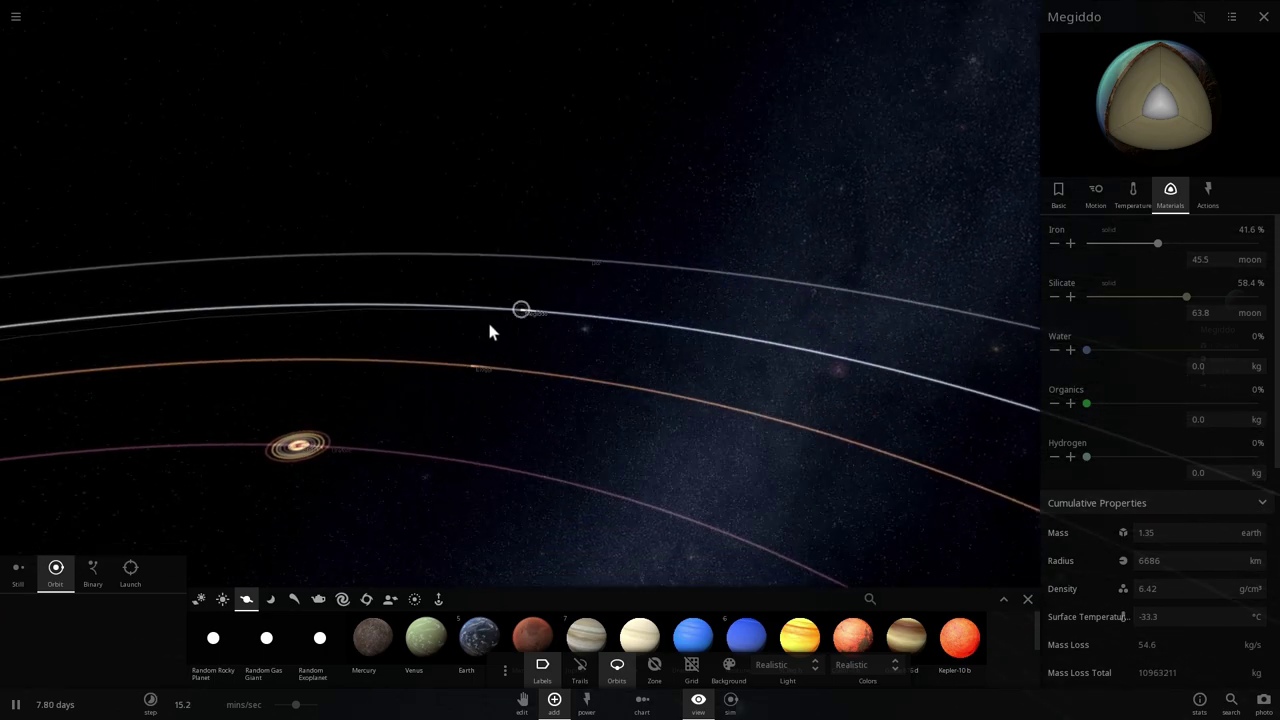
drag(490, 330, 518, 330)
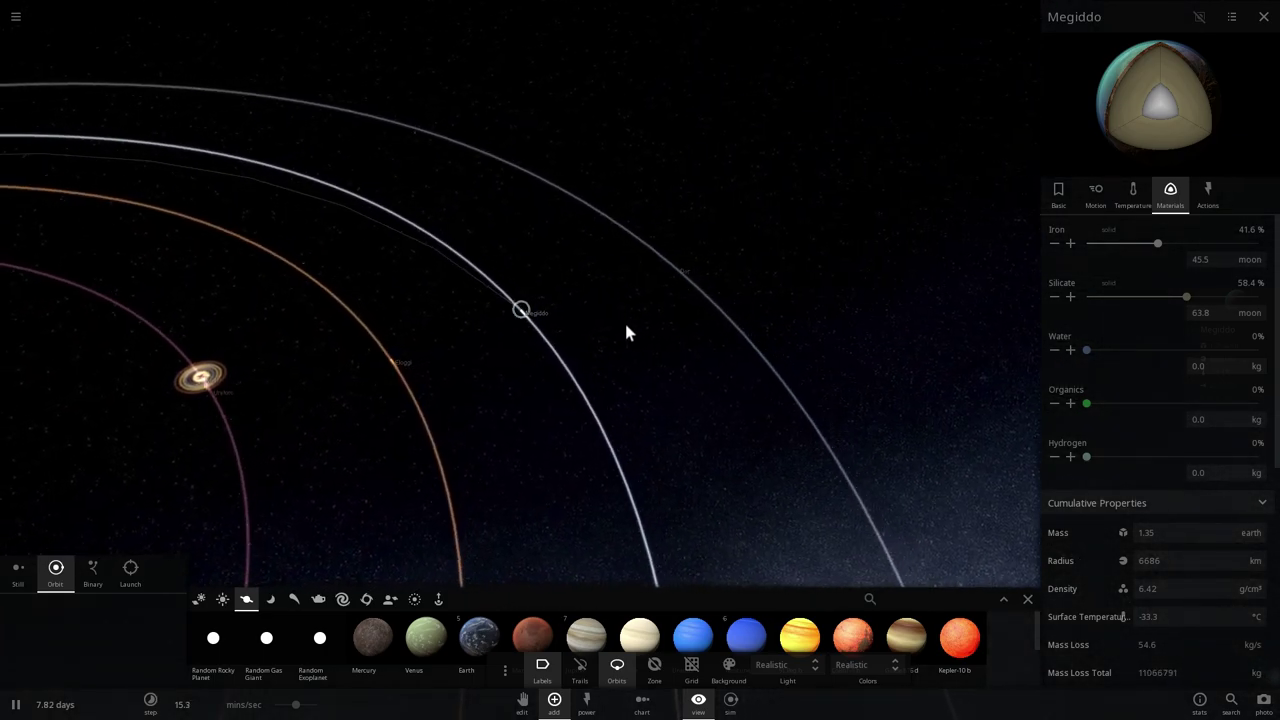
click(690, 325)
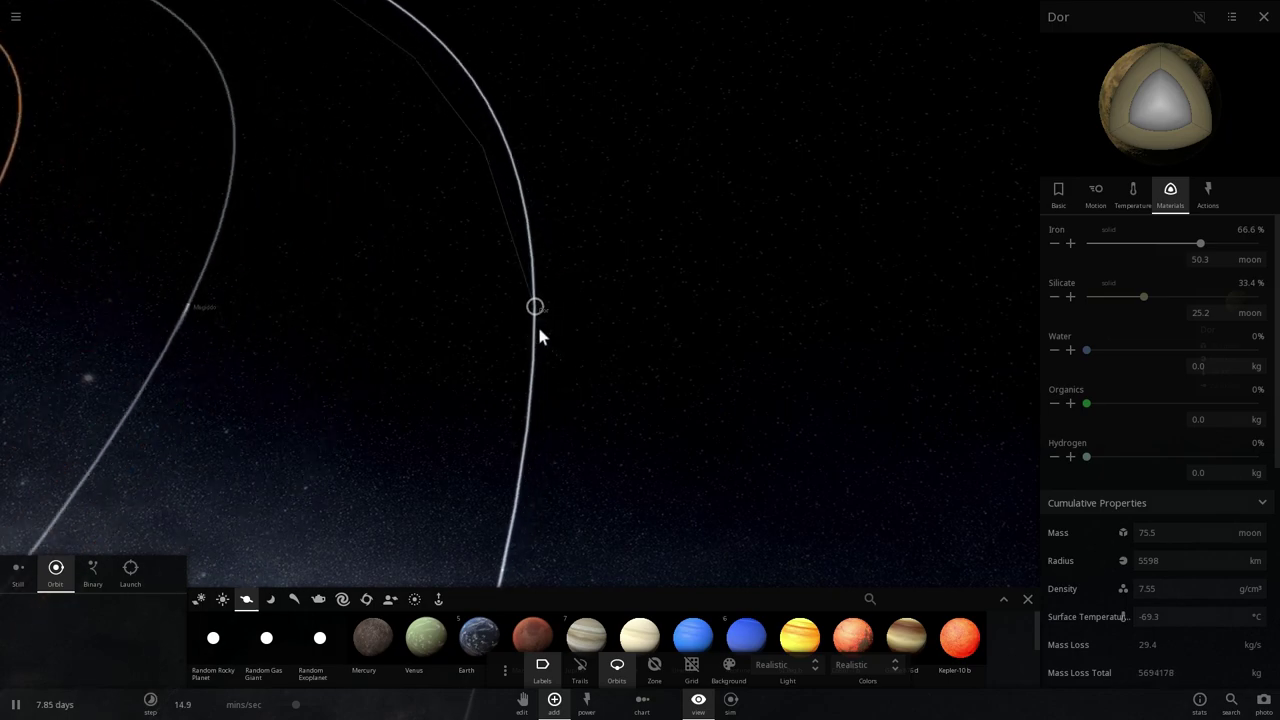
double_click(519, 317)
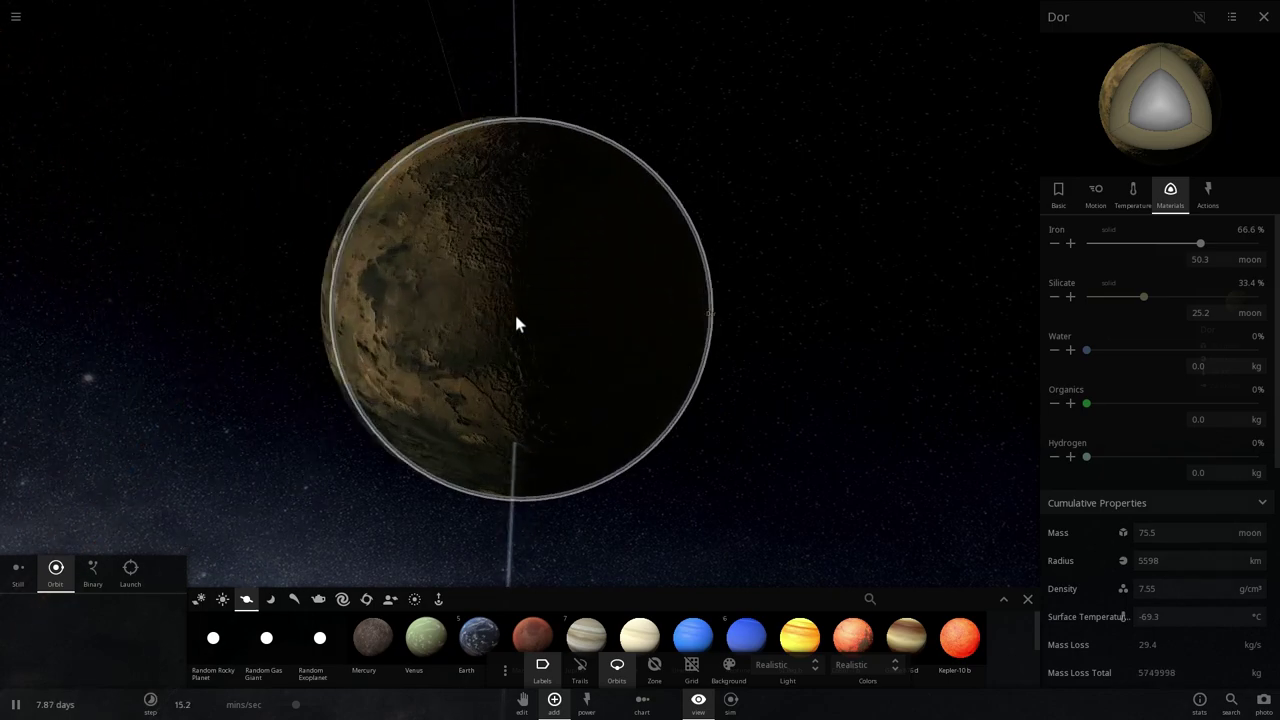
drag(701, 262, 524, 271)
- Go back from Dor to the planet Endor and focus on the Forest Moon of Endor
scroll(327, 289, down, 10)
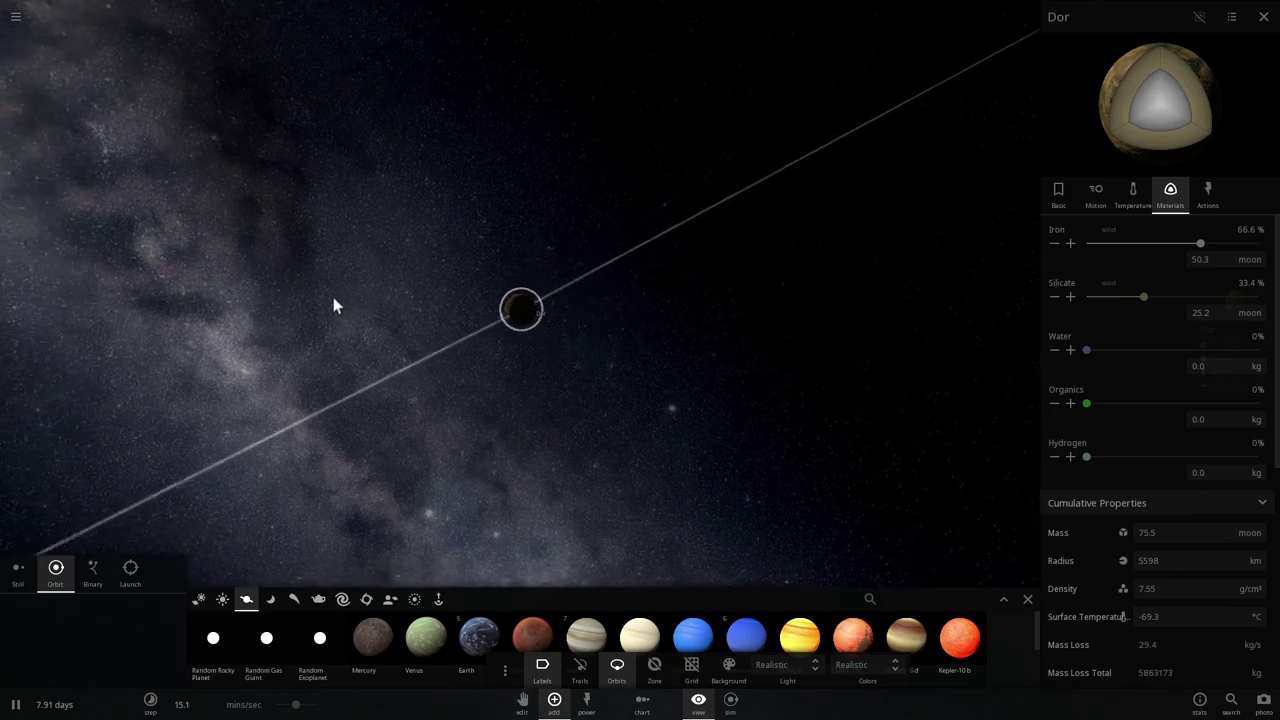
scroll(318, 276, down, 5)
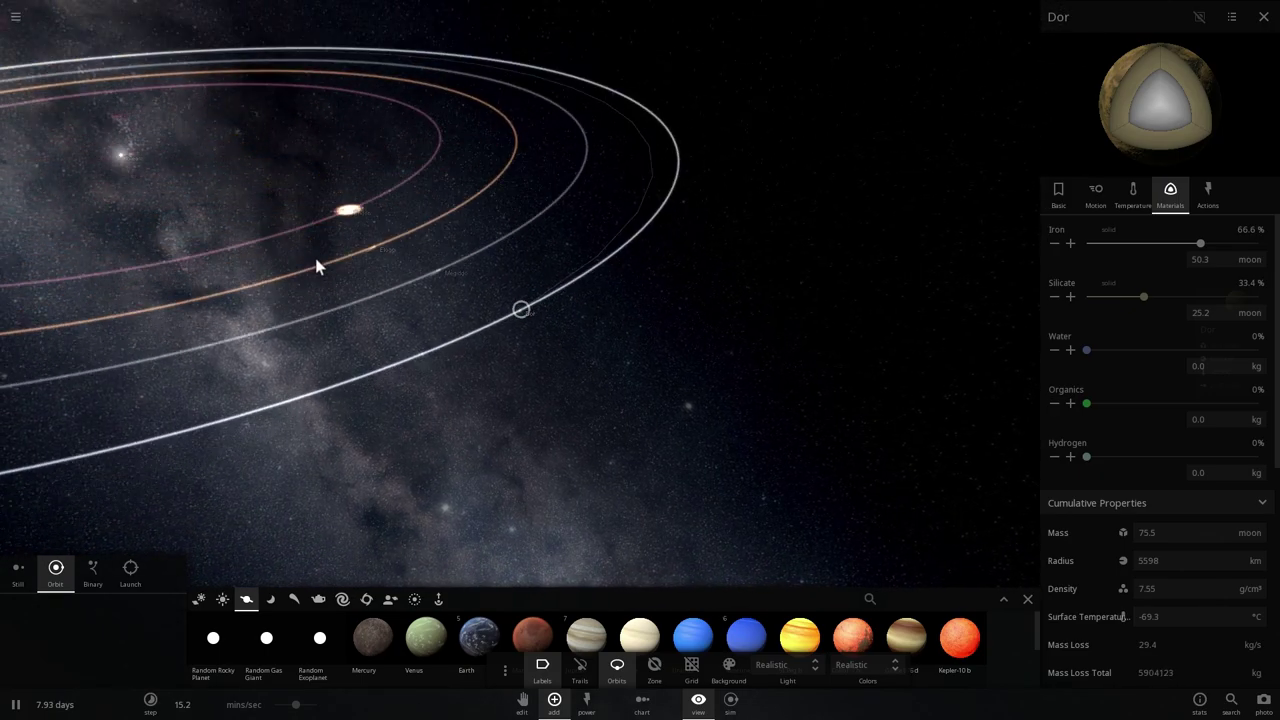
double_click(370, 228)
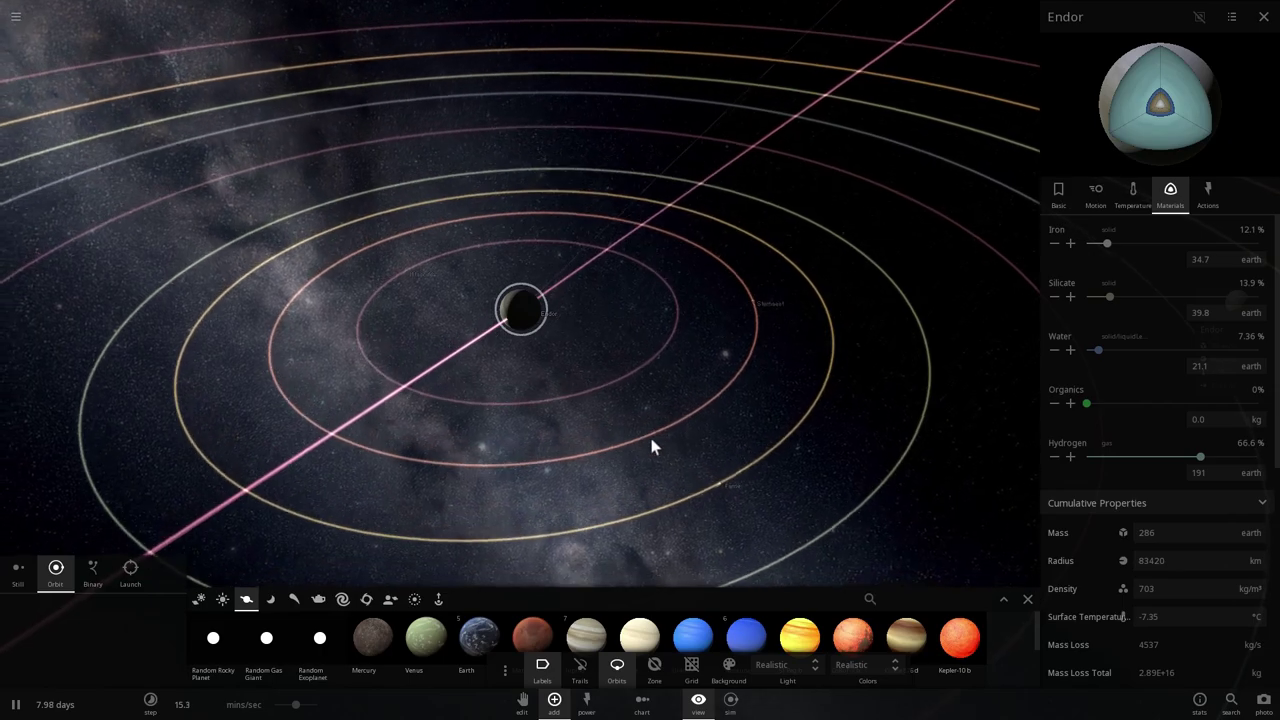
drag(698, 437, 88, 388)
double_click(86, 384)
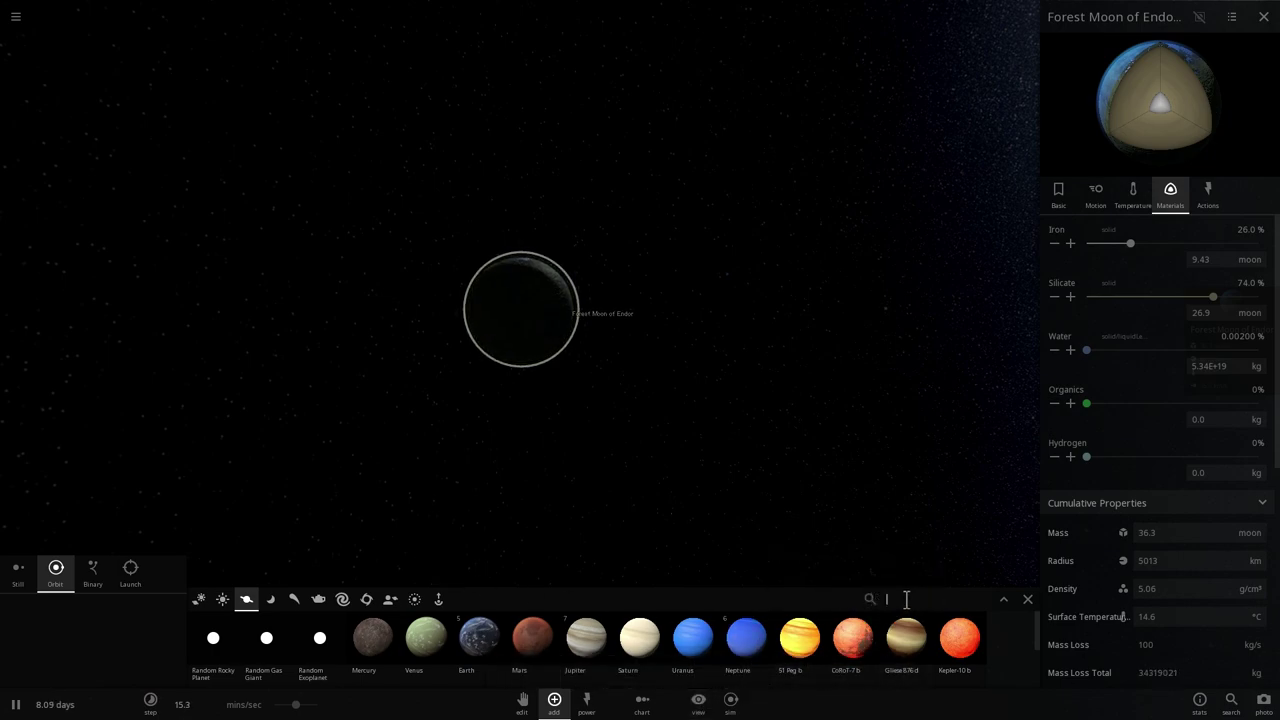
- Find Mimas in the full object library and place it in orbit around the Forest Moon of Endor, about 13,300 km out
click(200, 599)
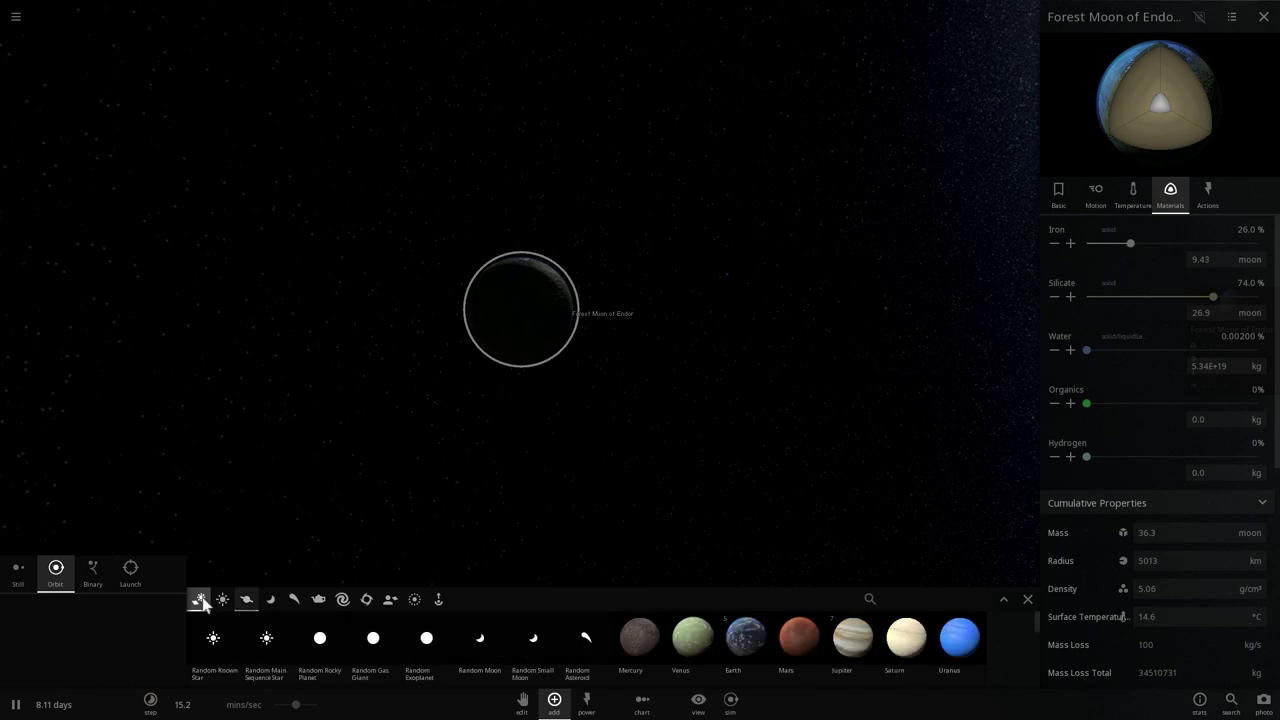
click(896, 599)
text(mi)
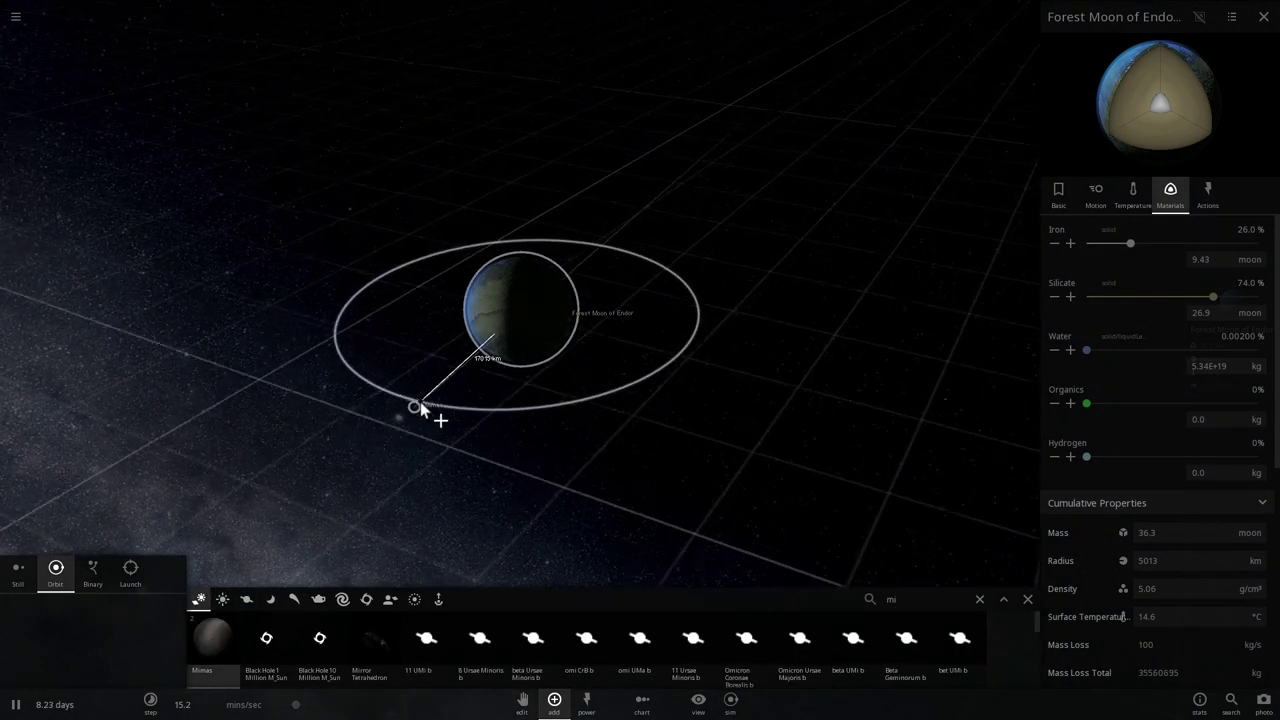
right_drag(429, 406, 486, 414)
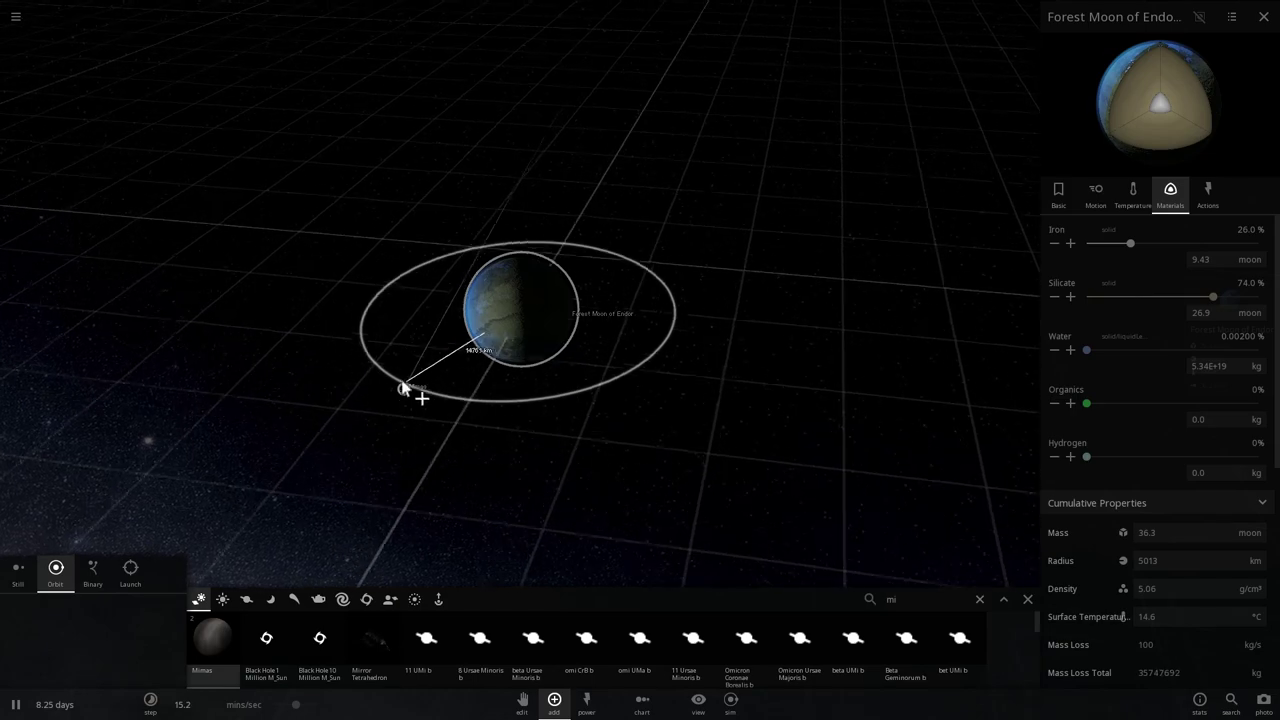
right_drag(340, 352, 390, 345)
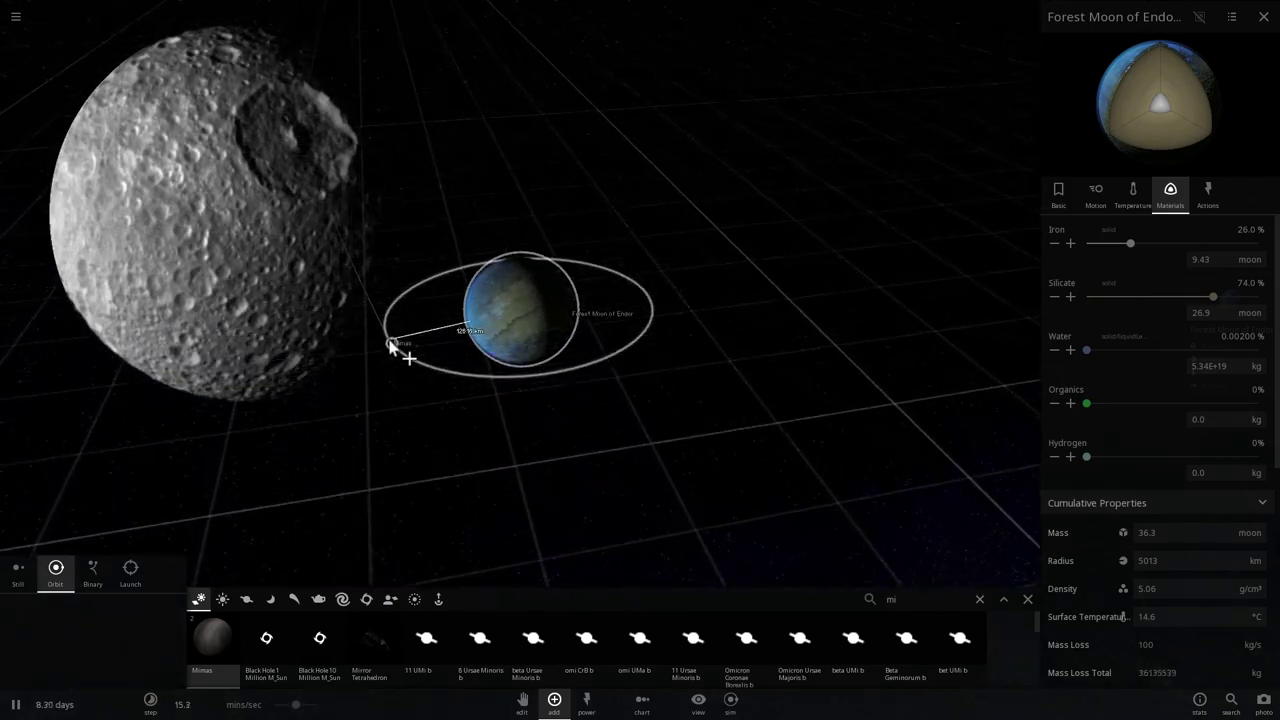
click(389, 349)
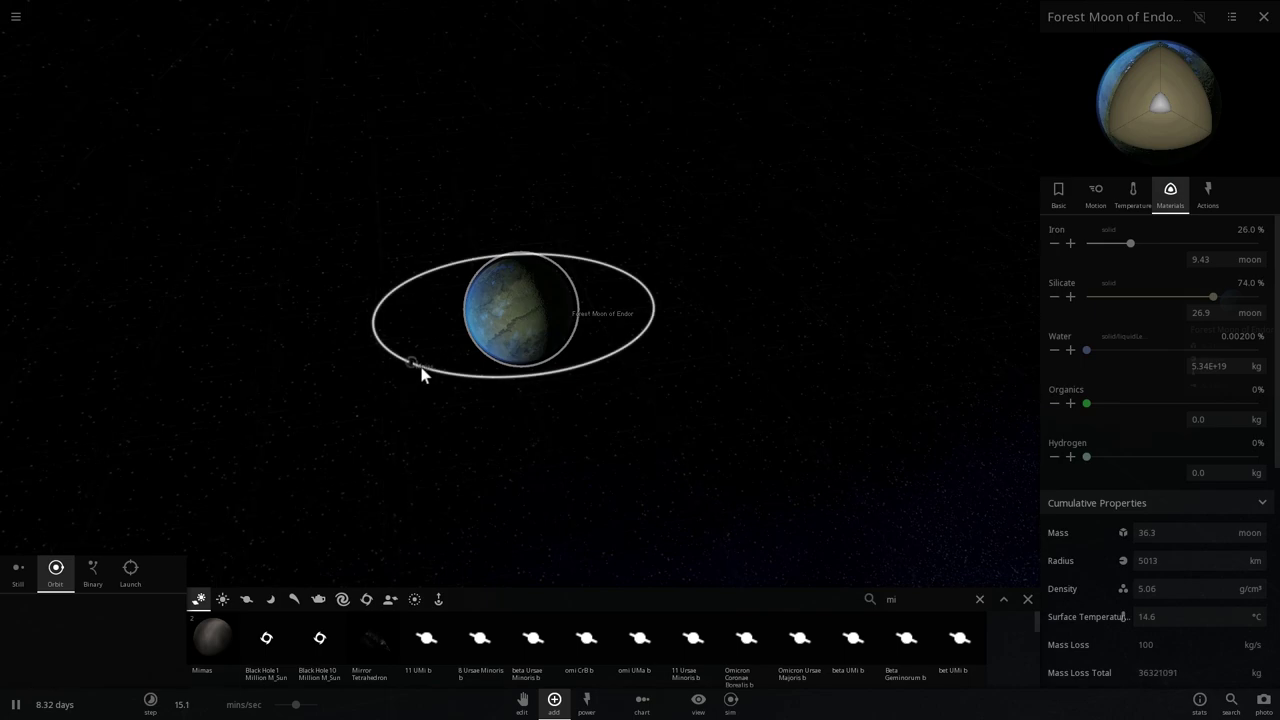
- Focus on Mimas and the Forest Moon of Endor in turn and examine Mimas's orbit from several sides
double_click(423, 369)
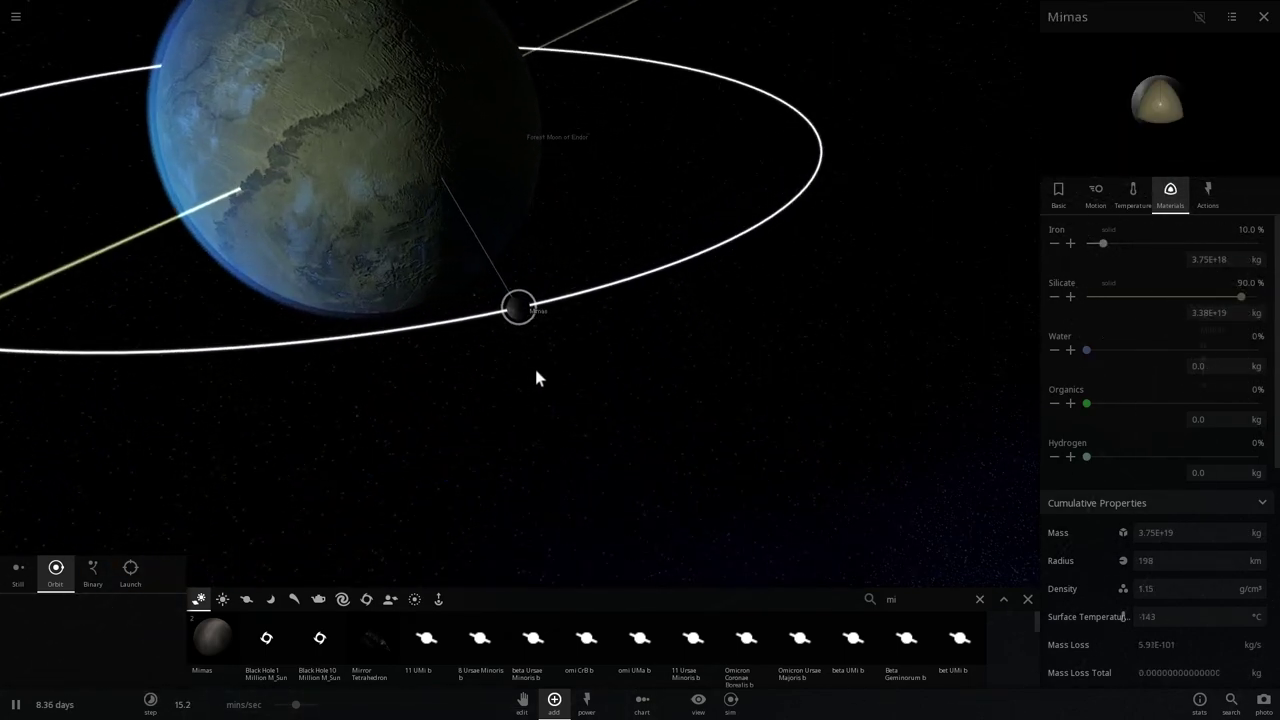
drag(449, 372, 530, 315)
scroll(530, 320, down, 10)
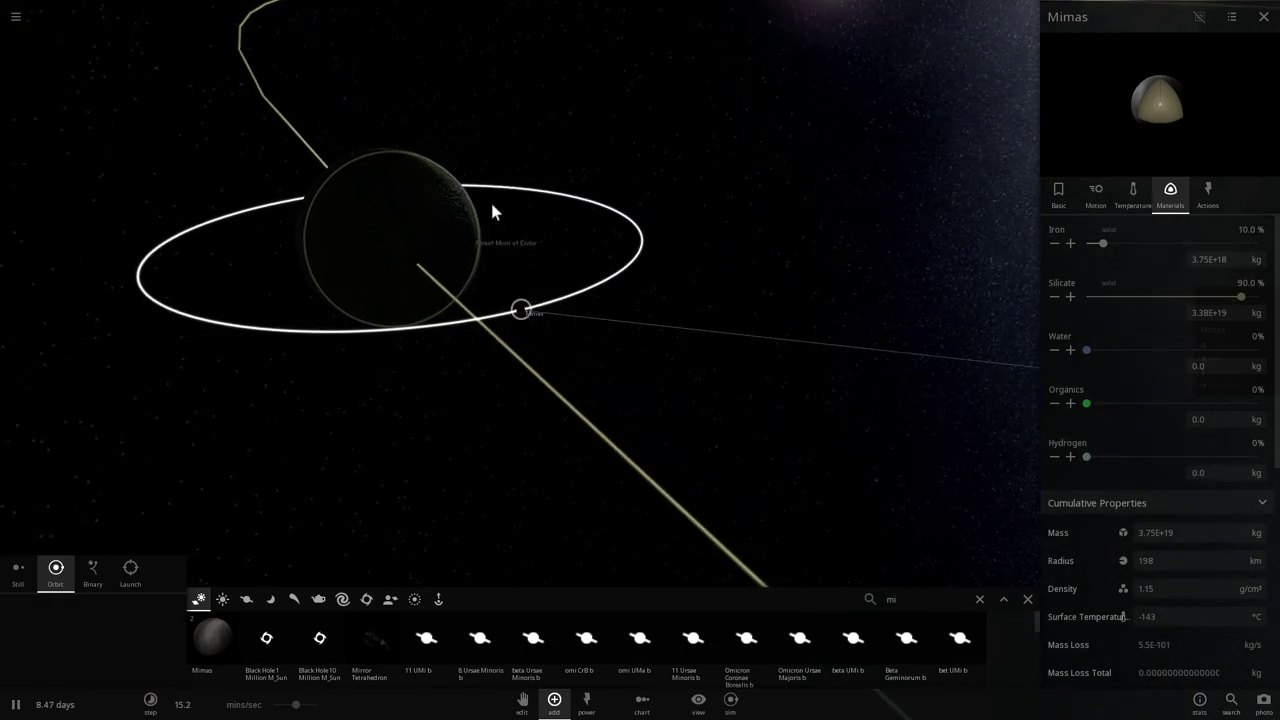
drag(492, 212, 334, 318)
click(399, 242)
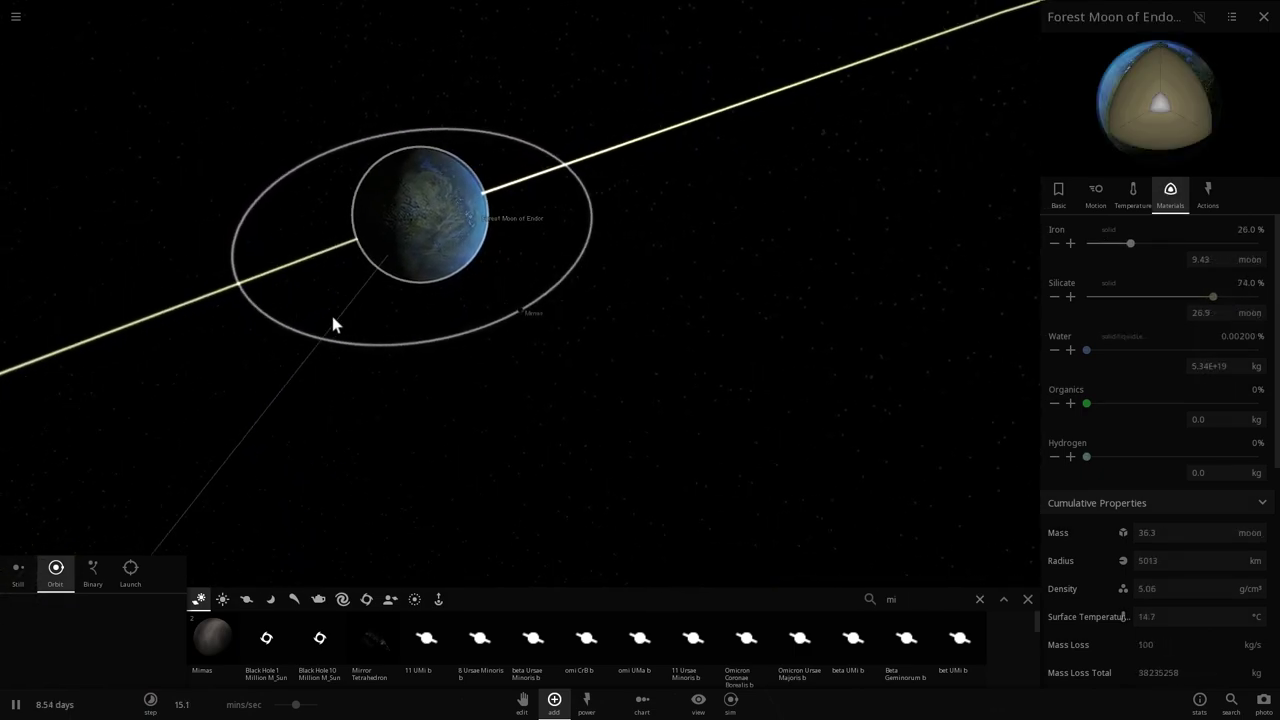
drag(520, 312, 405, 268)
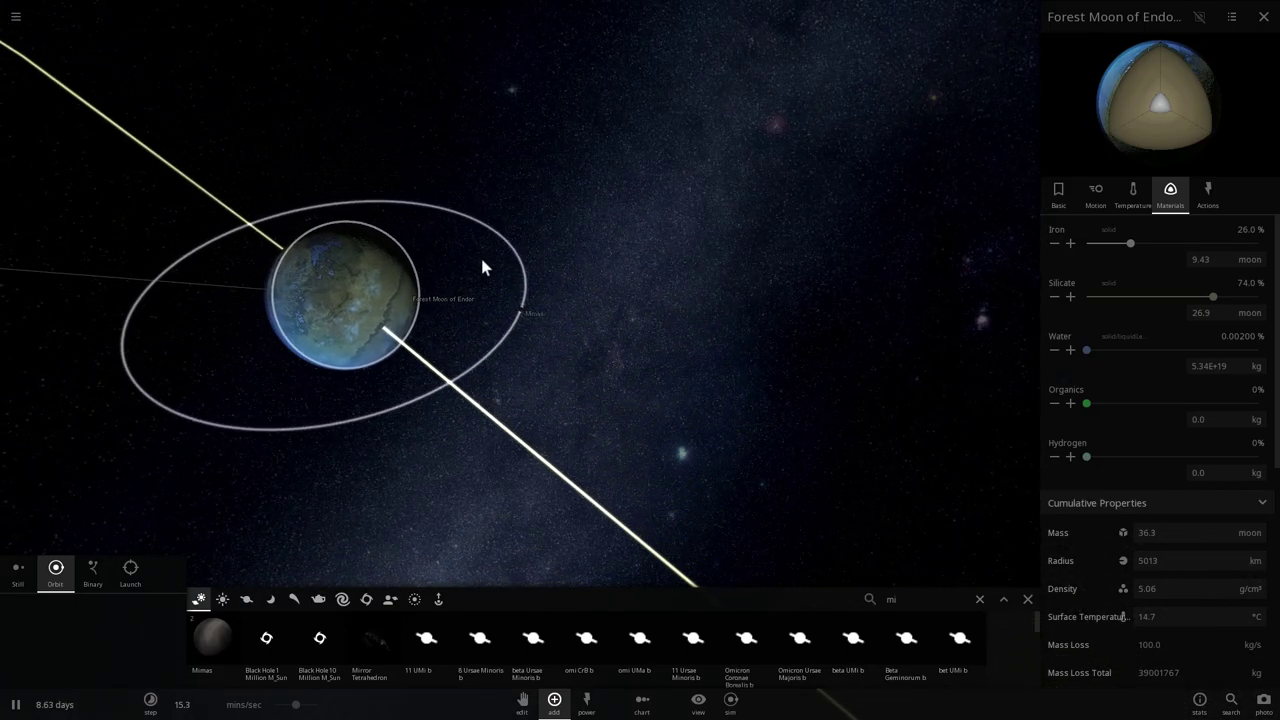
- Select Mimas and rename it Death Star 2
click(522, 314)
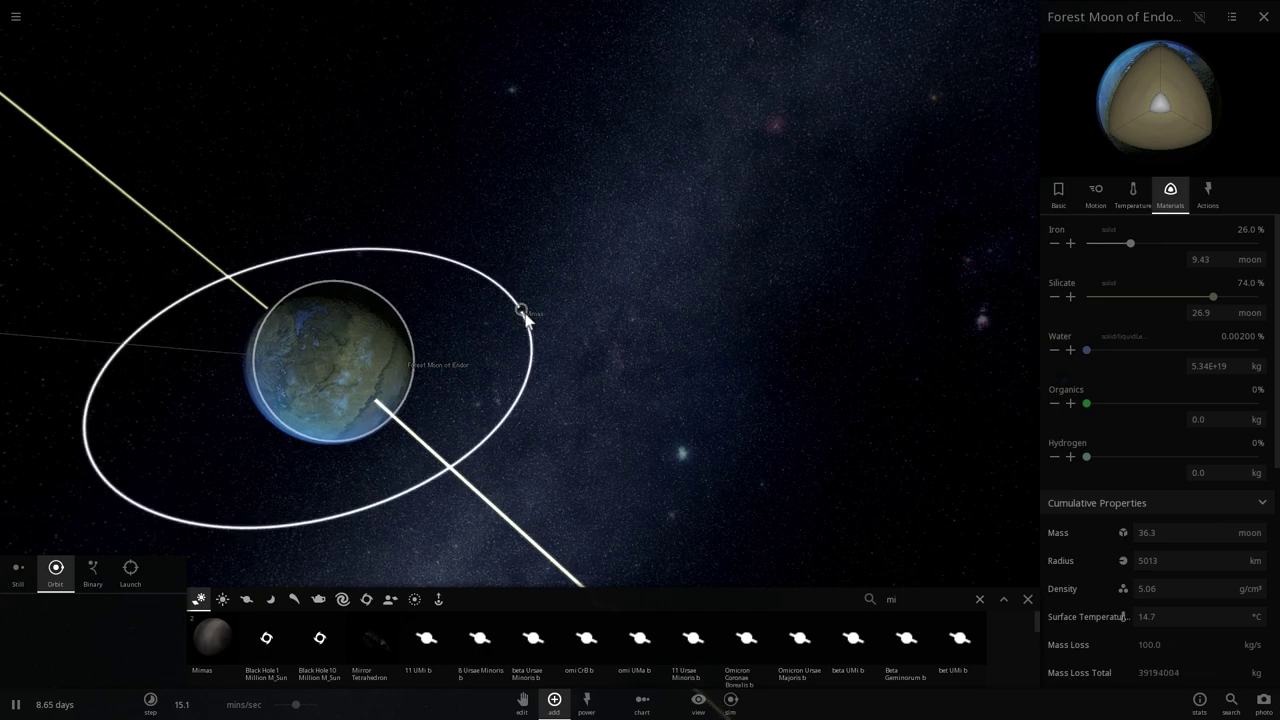
click(1059, 194)
double_click(1177, 232)
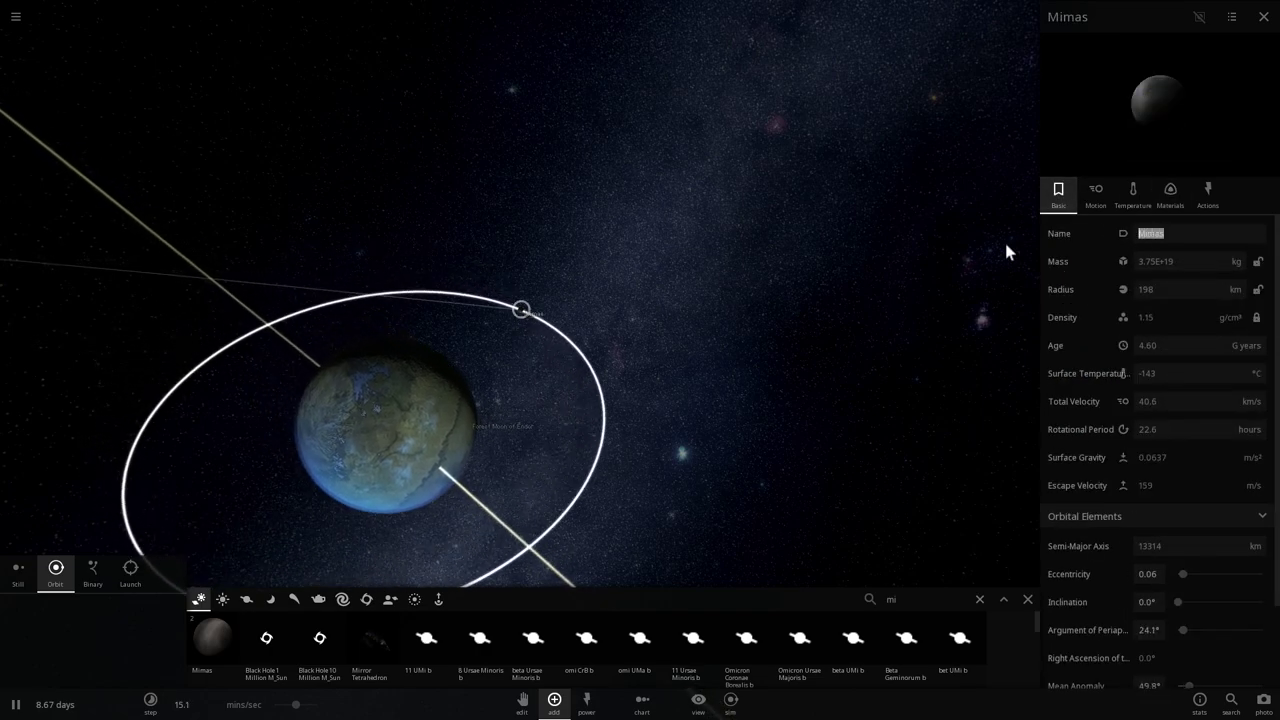
text(Death Star 2)
key(Return)
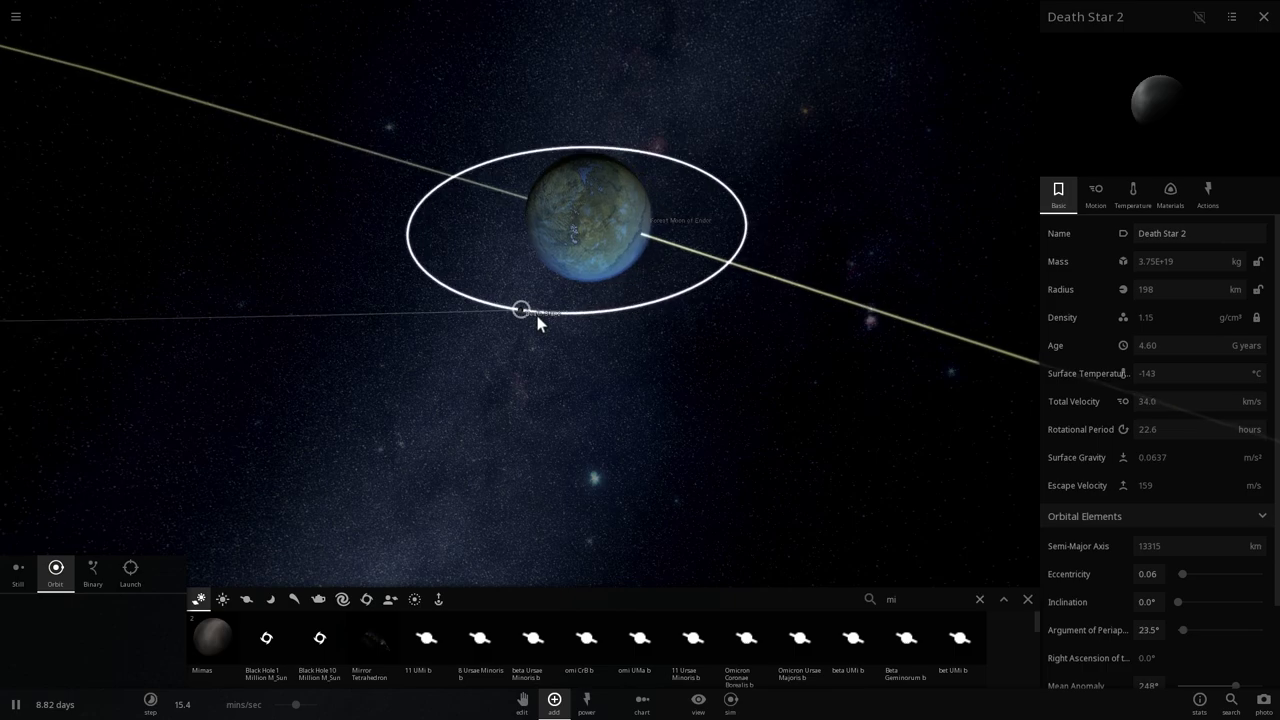
- Focus on the Forest Moon of Endor and examine its surface and the orbit of Death Star 2 around it
click(543, 243)
scroll(475, 315, up, 6)
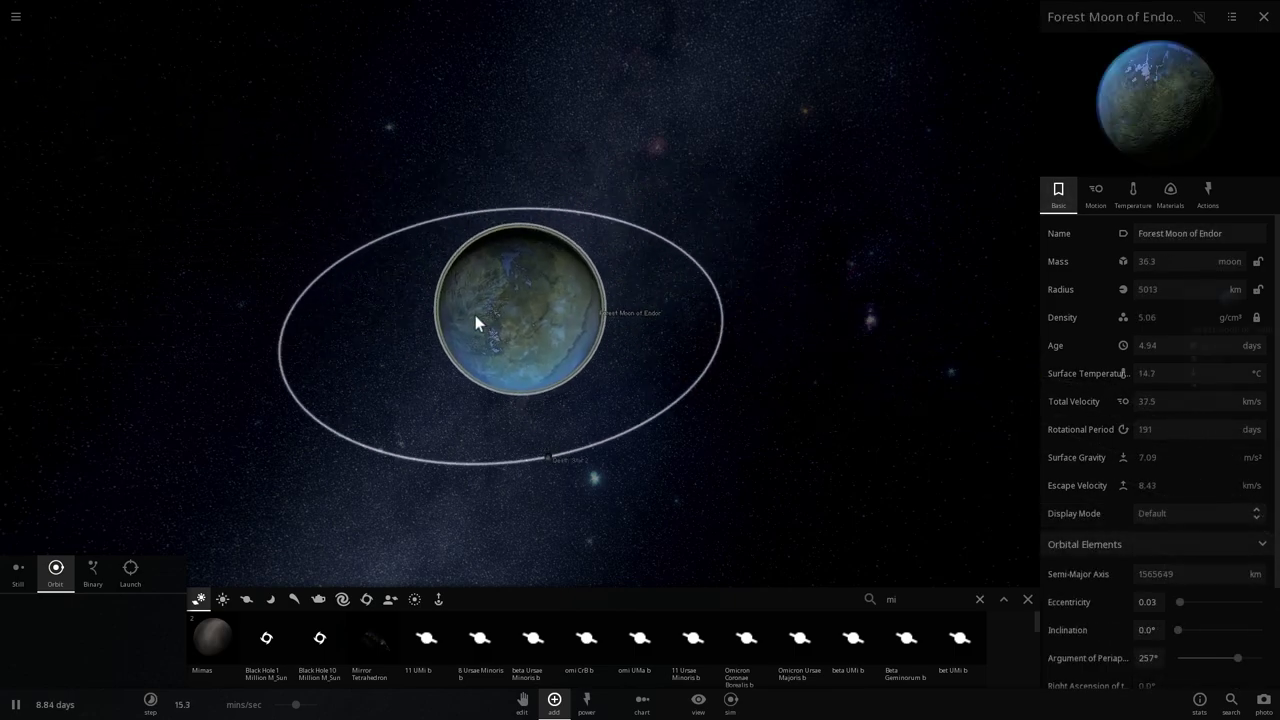
drag(499, 321, 594, 291)
scroll(594, 296, down, 2)
scroll(594, 304, down, 5)
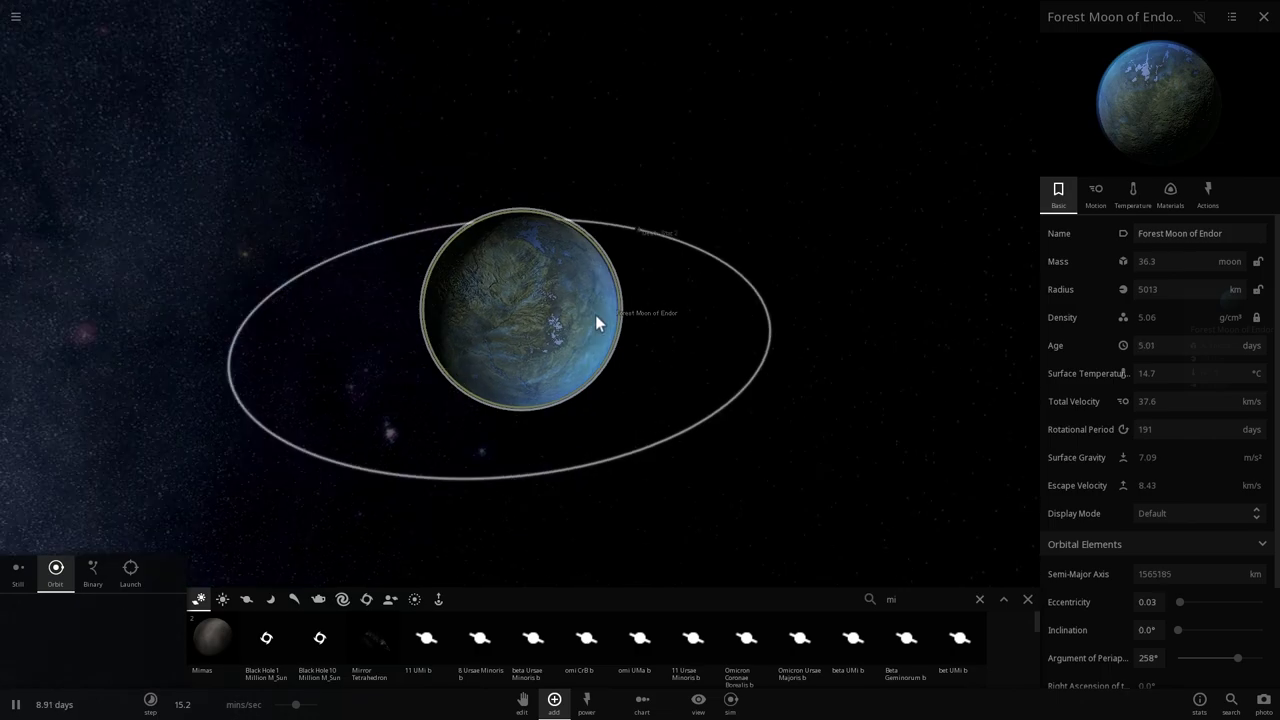
drag(590, 315, 547, 341)
right_drag(528, 346, 566, 348)
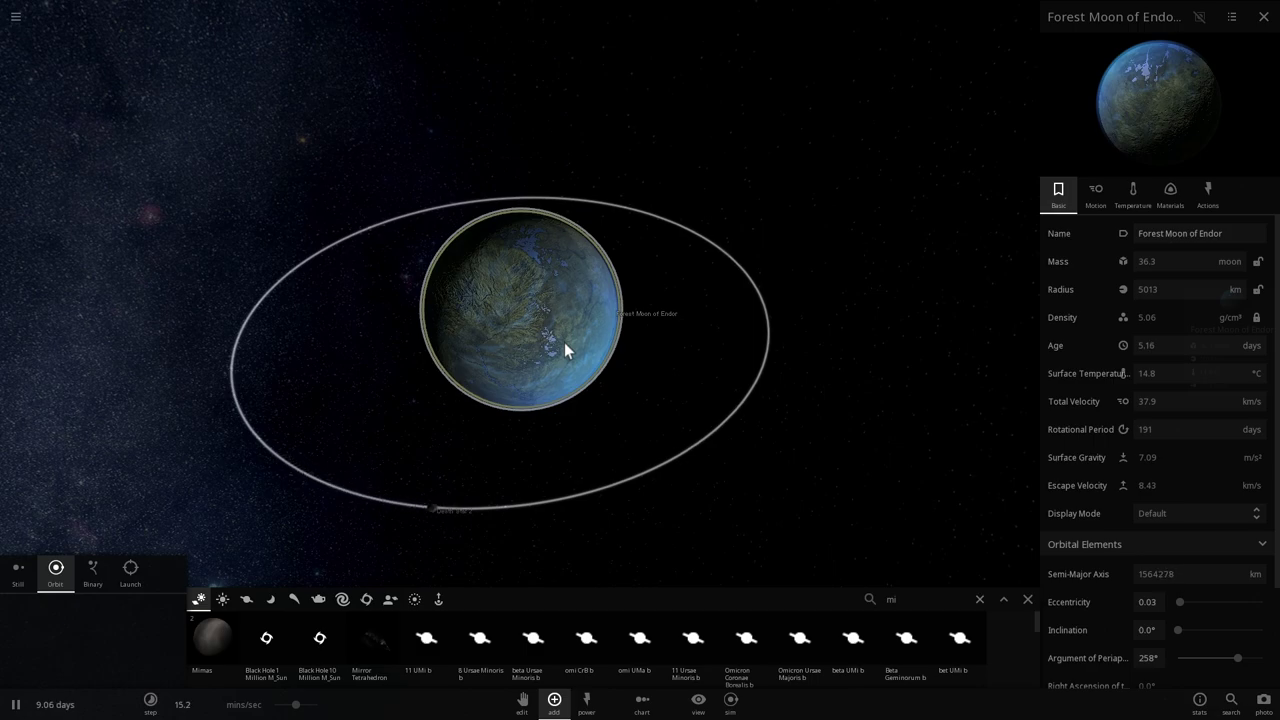
right_drag(565, 341, 595, 364)
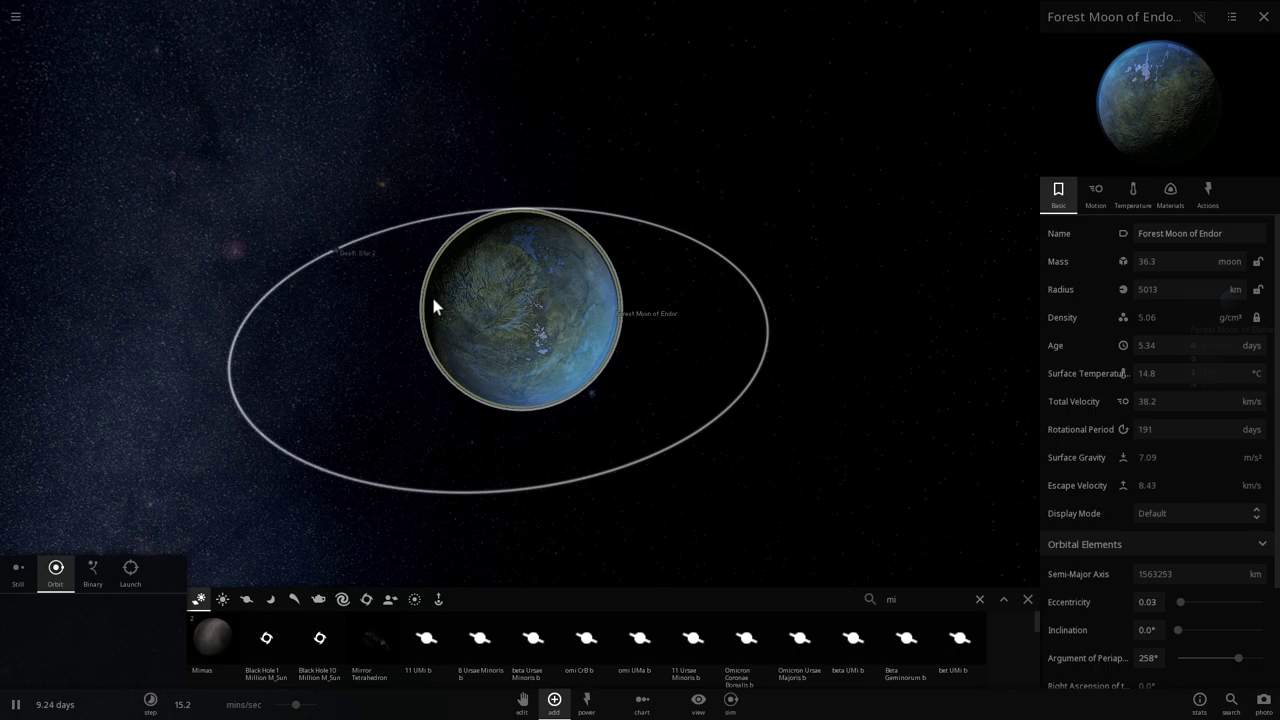
scroll(431, 306, down, 4)
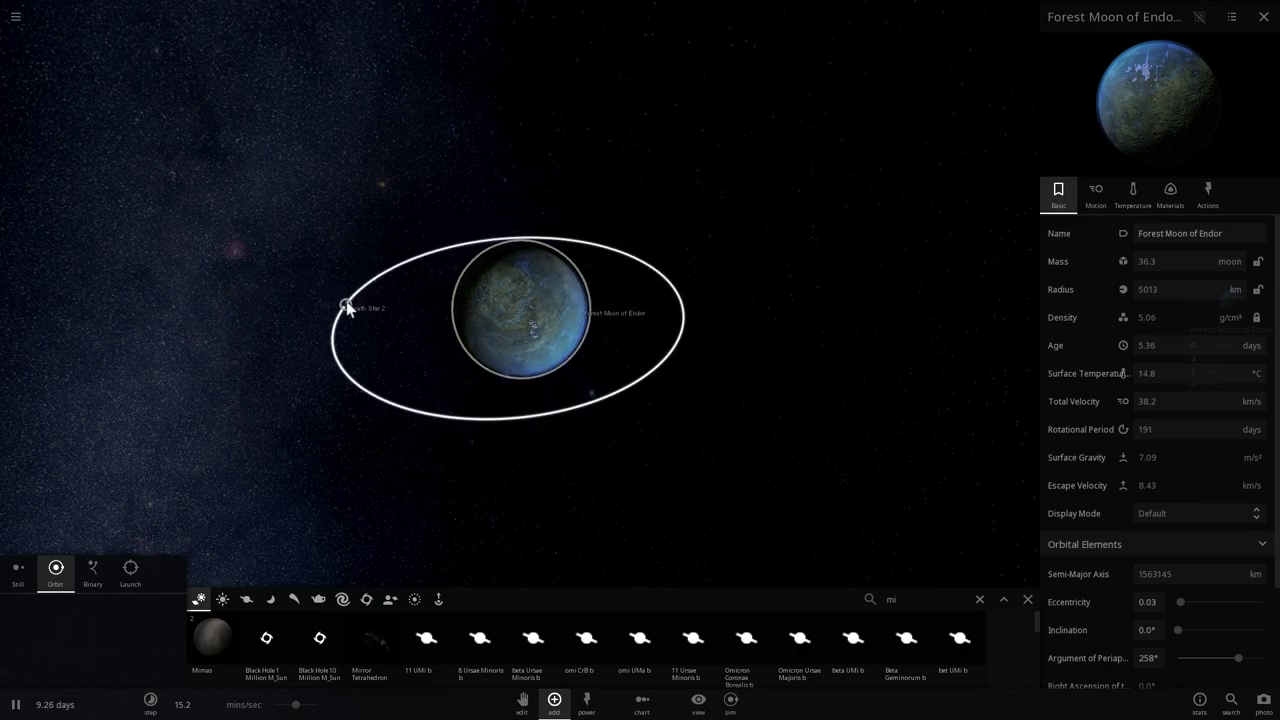
- Select Death Star 2 and blow it up in its orbit with the Explode power
click(347, 308)
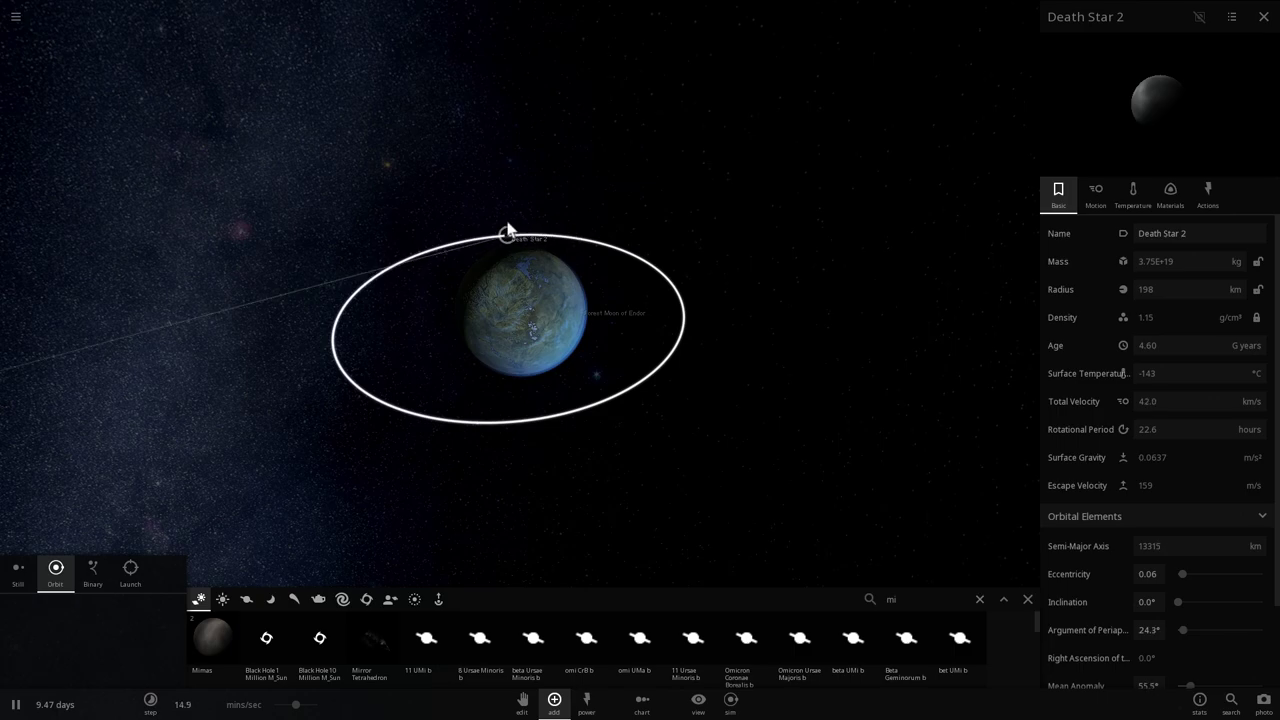
drag(462, 241, 418, 380)
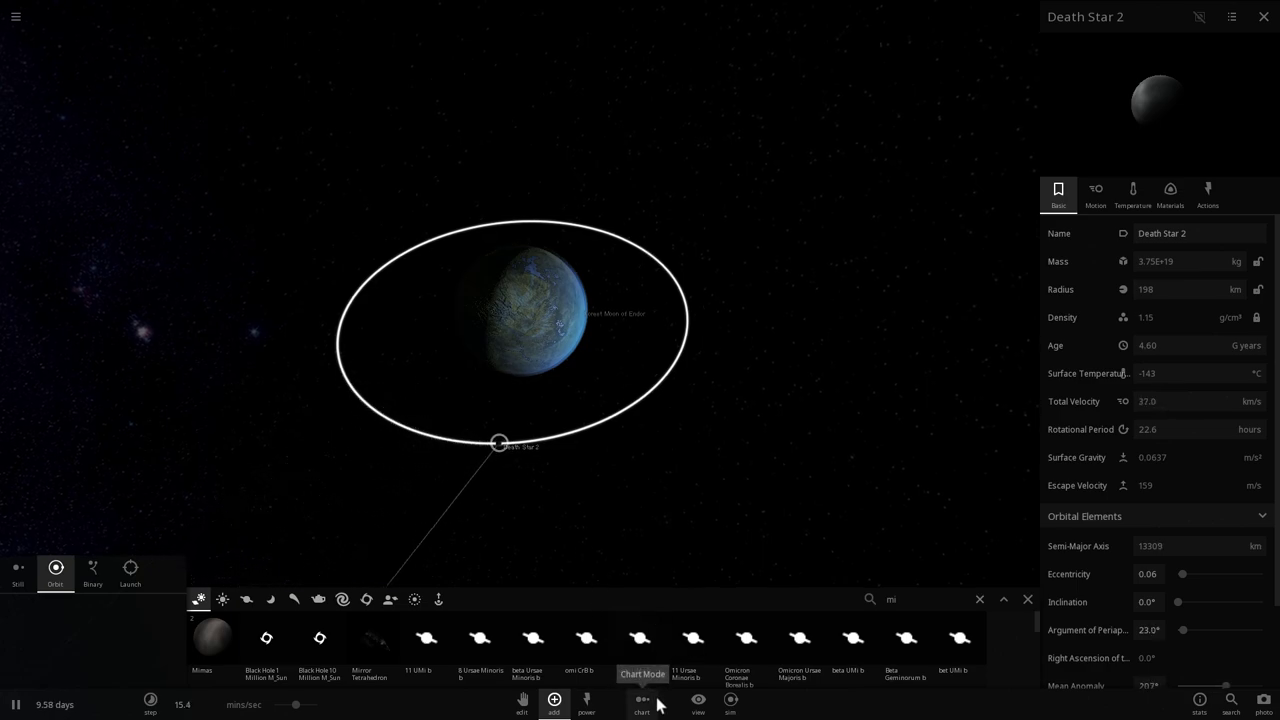
click(586, 700)
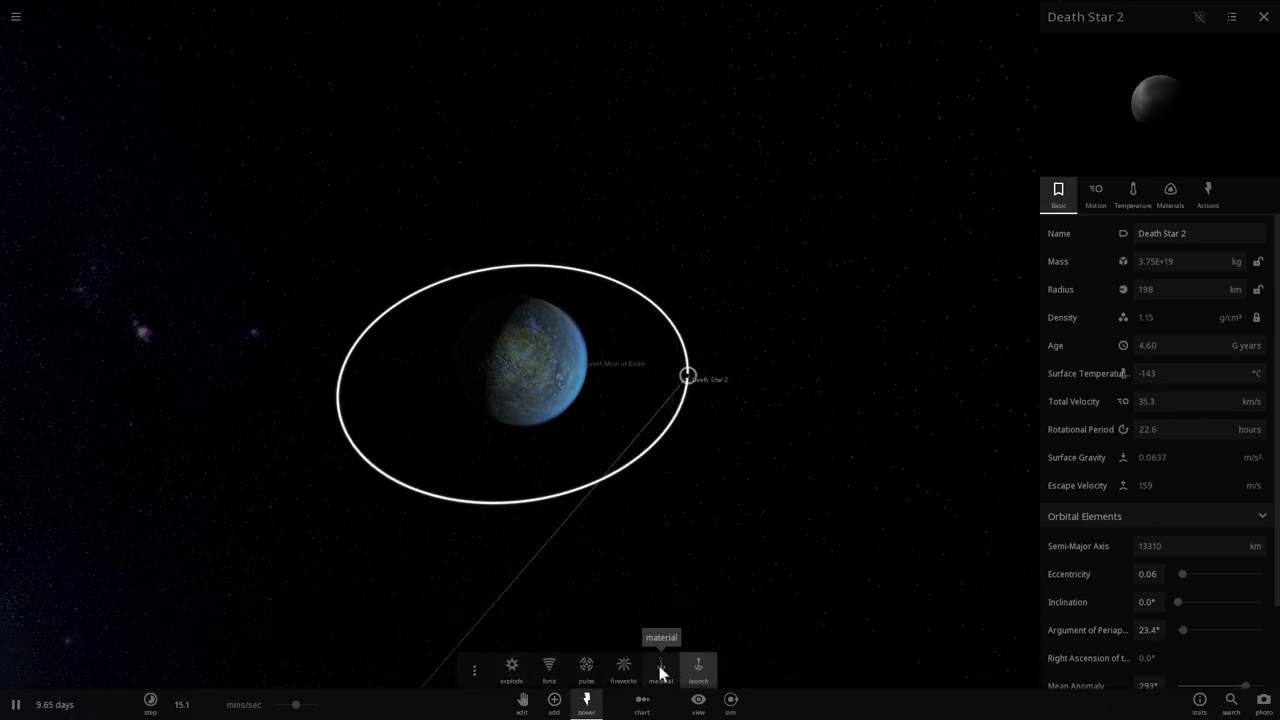
click(511, 666)
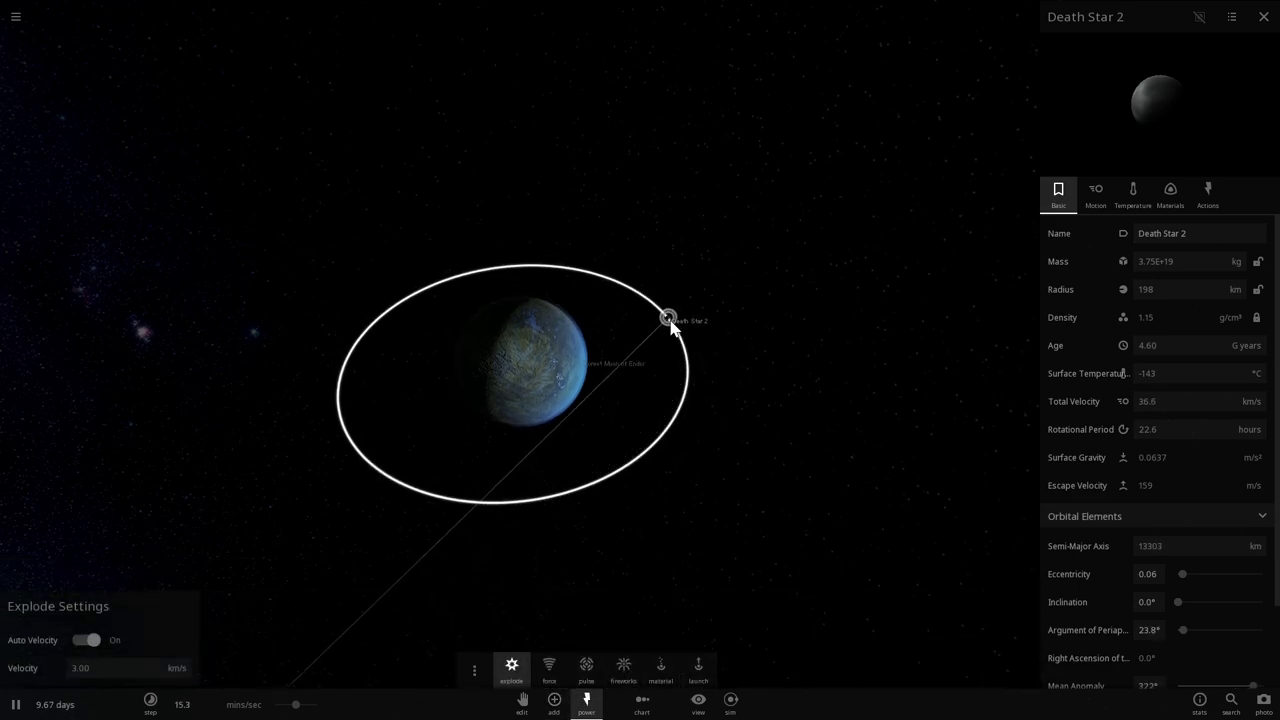
click(669, 321)
key(Escape)
- Examine the debris of Death Star 2 spreading around the Forest Moon of Endor from several angles
scroll(645, 319, up, 3)
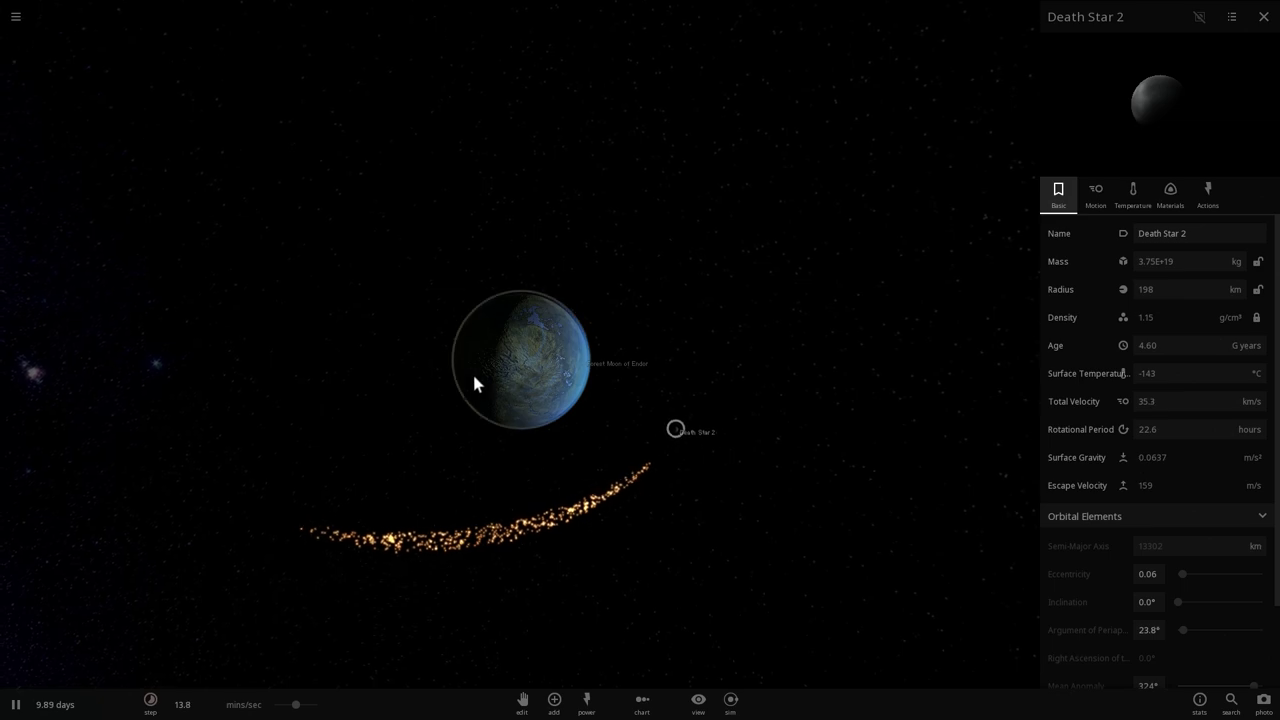
drag(549, 341, 451, 365)
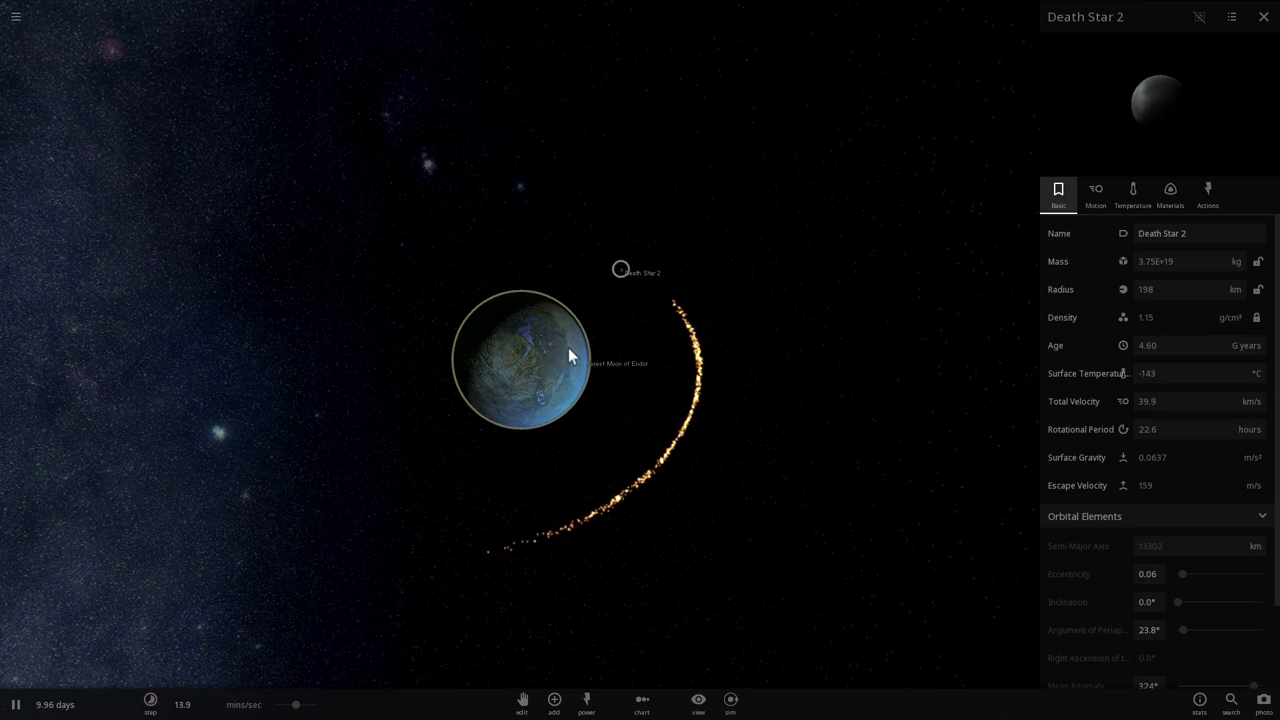
drag(571, 354, 598, 341)
scroll(535, 358, up, 3)
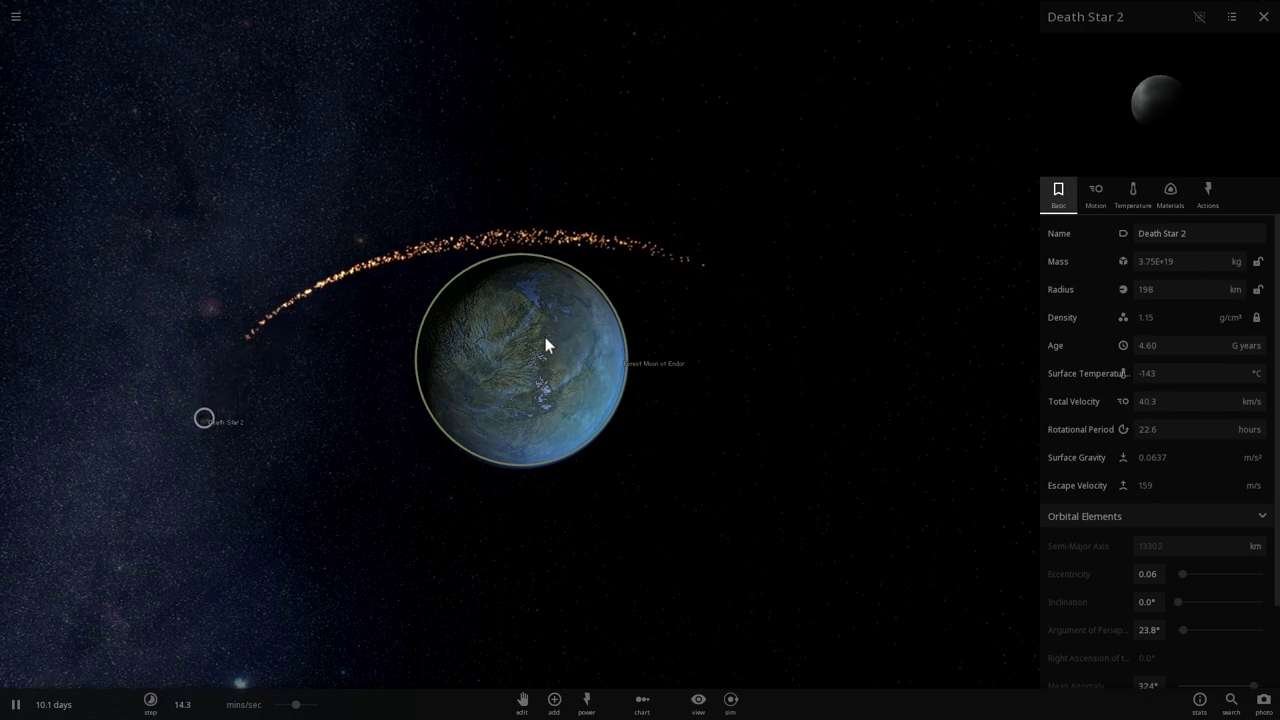
drag(545, 337, 623, 289)
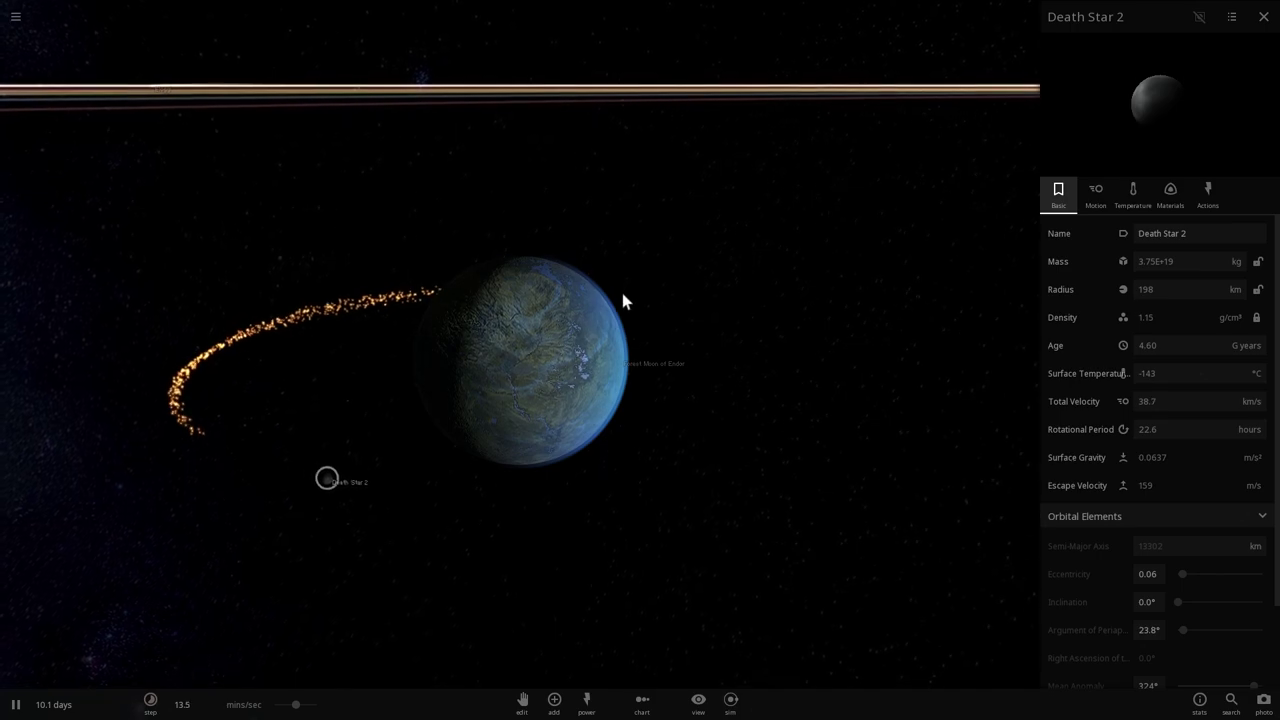
drag(620, 298, 557, 311)
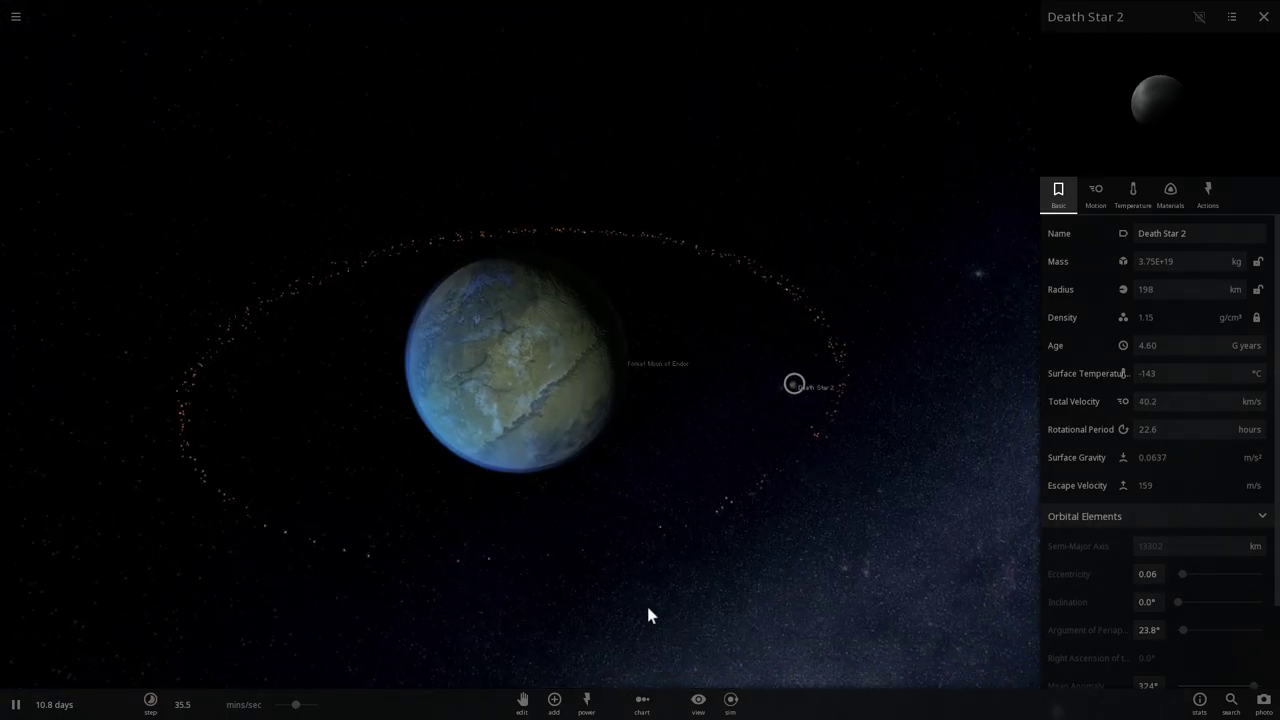
drag(648, 608, 686, 625)
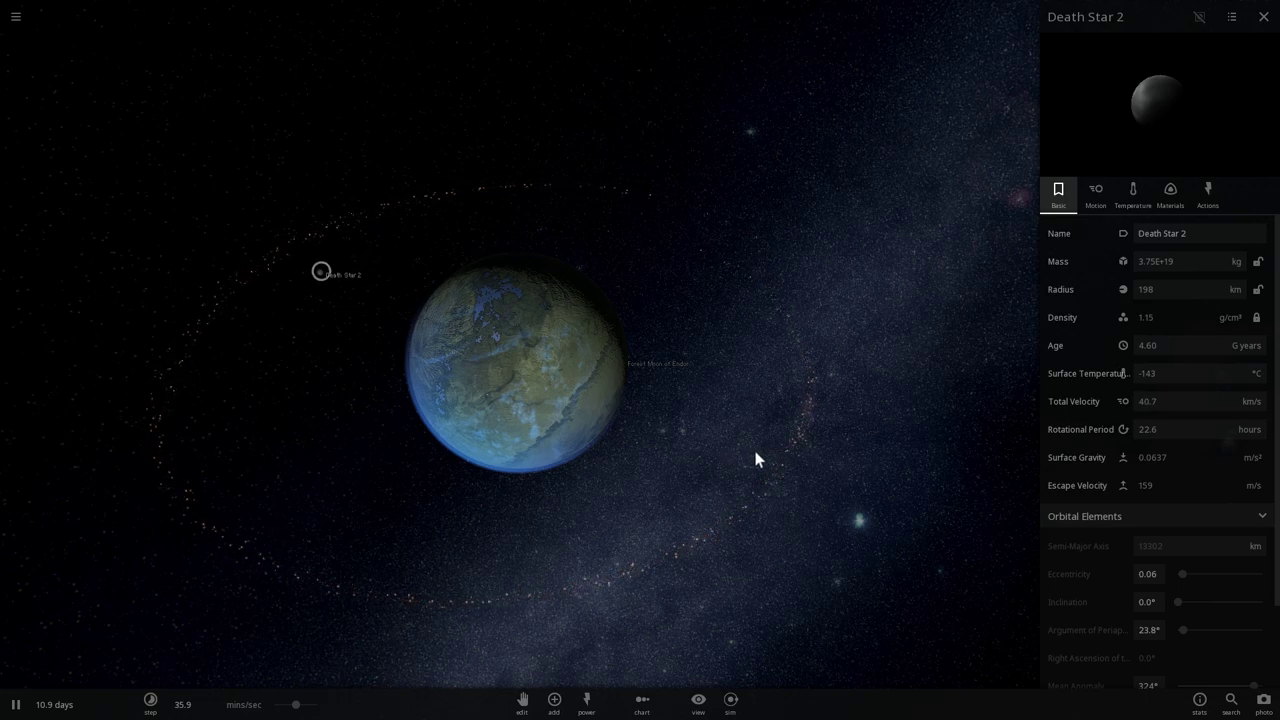
drag(757, 457, 827, 458)
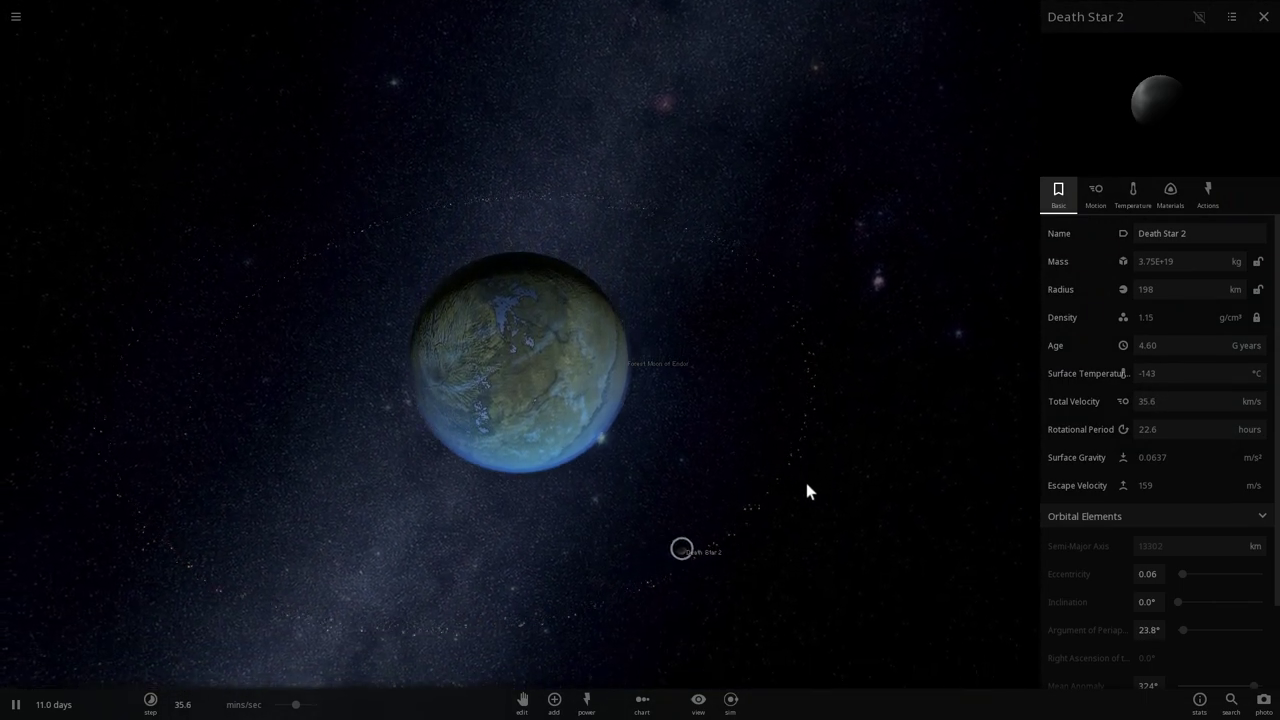
scroll(806, 483, down, 3)
drag(783, 441, 794, 475)
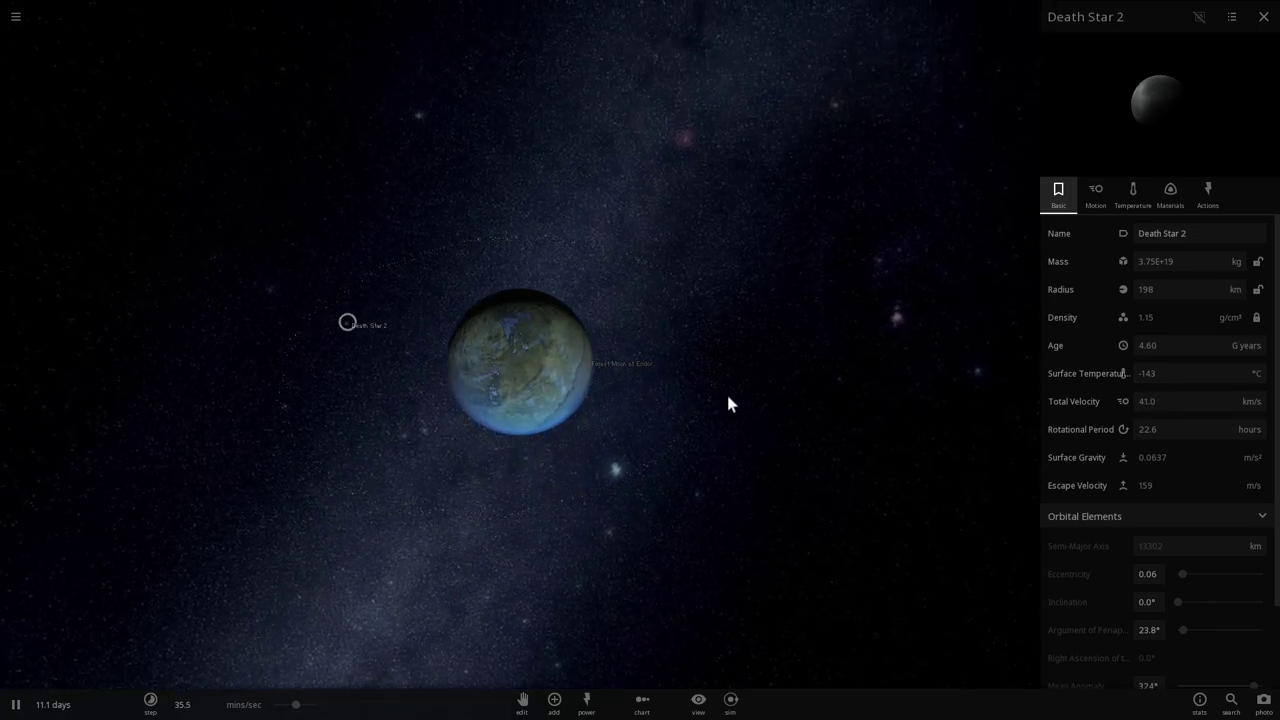
drag(728, 396, 683, 320)
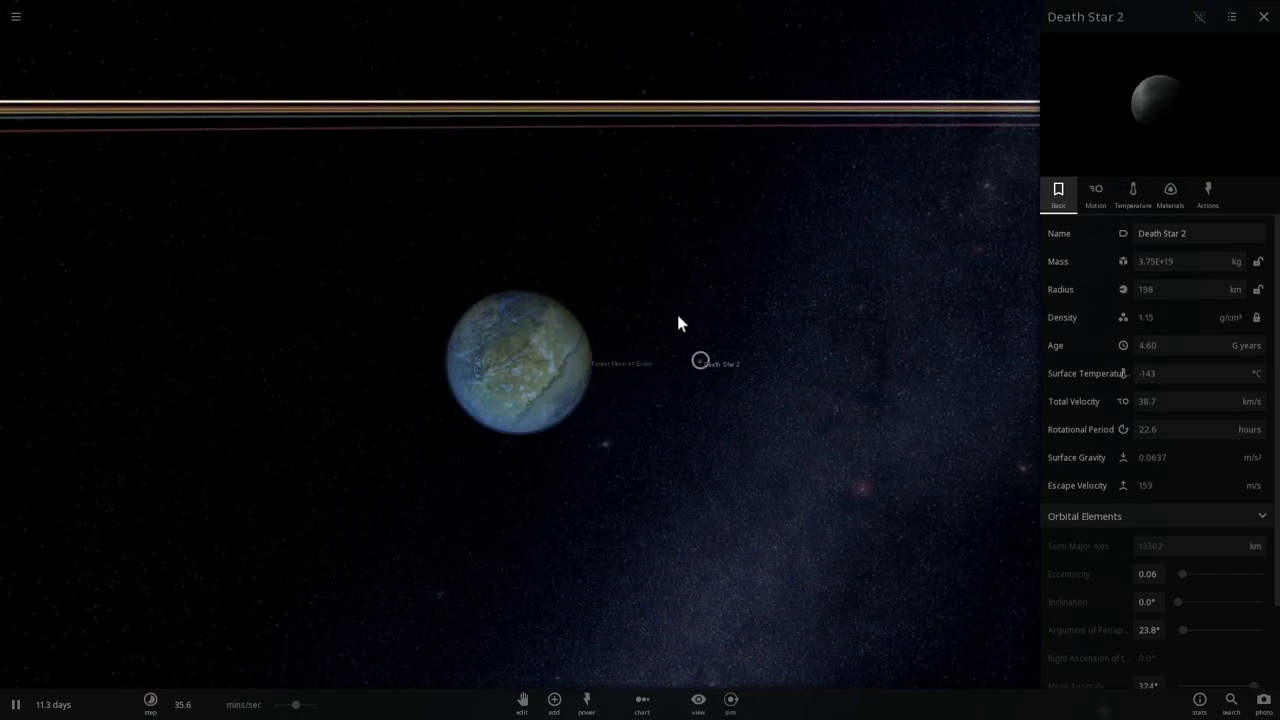
- Leave the Forest Moon and view the moon orbits around Endor and the planet orbits around the star
scroll(678, 323, down, 5)
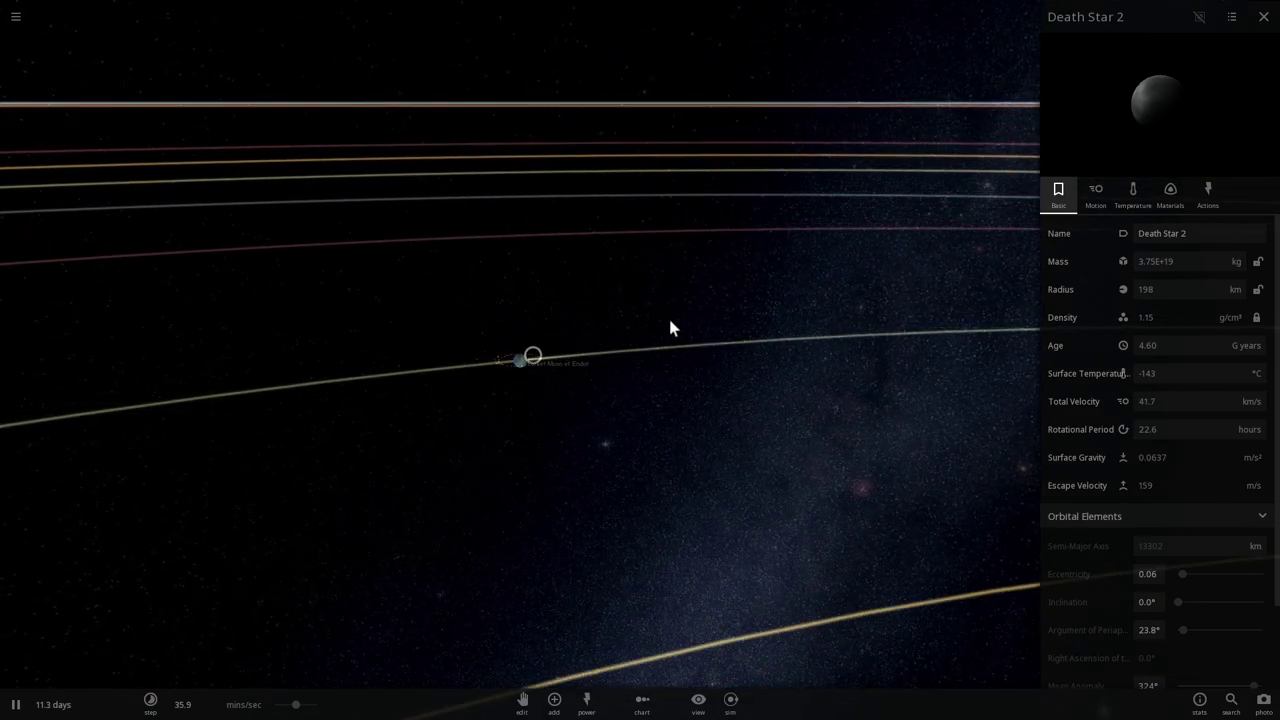
scroll(669, 327, down, 5)
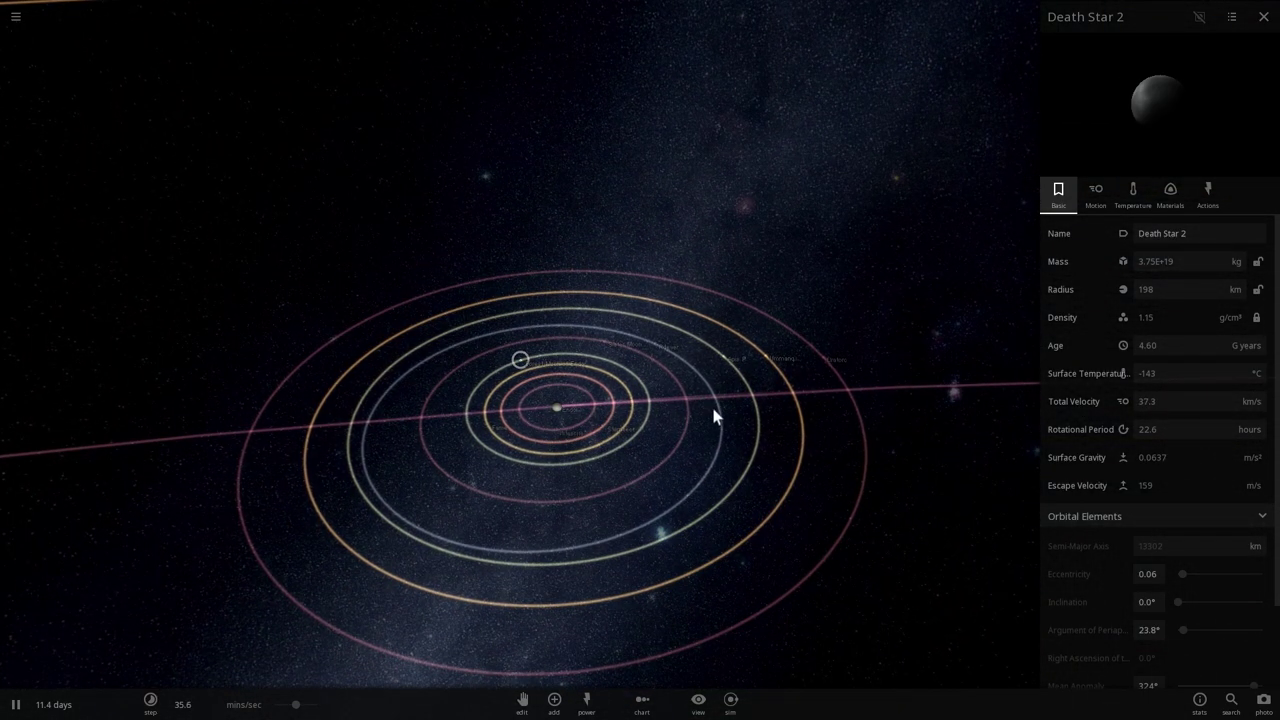
scroll(705, 405, down, 5)
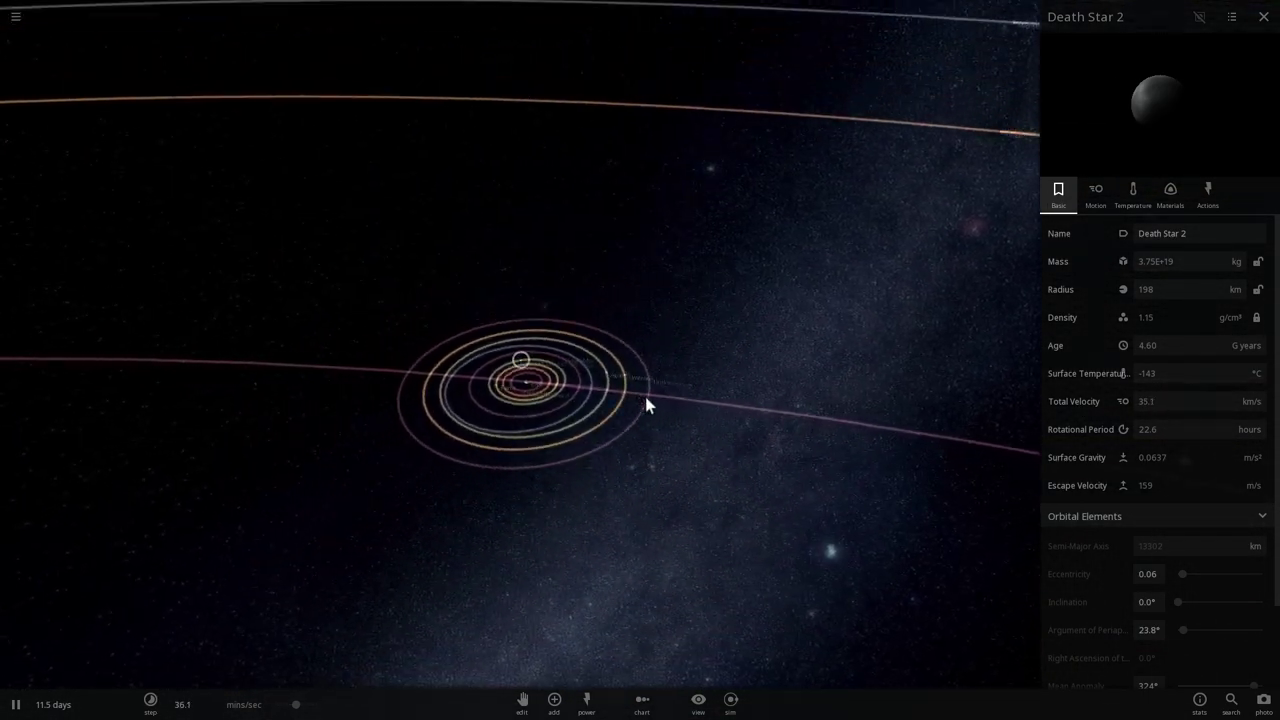
scroll(645, 403, down, 5)
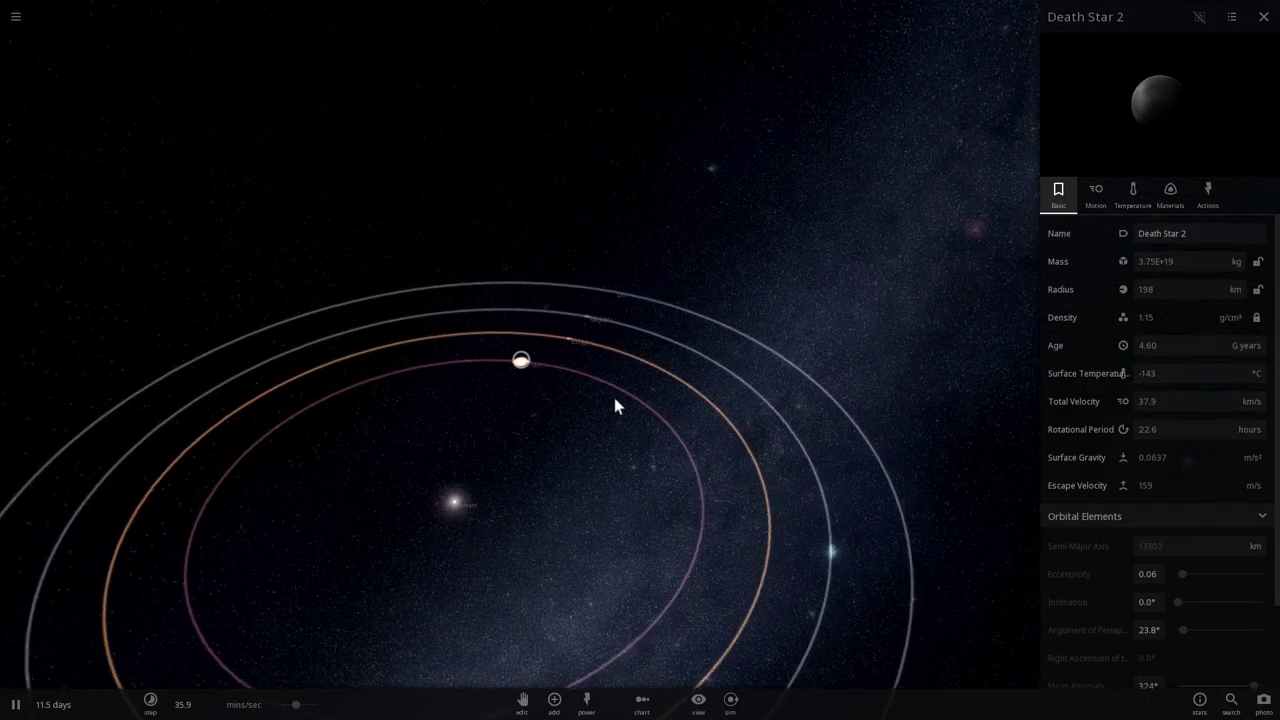
drag(615, 397, 400, 434)
scroll(398, 428, up, 1)
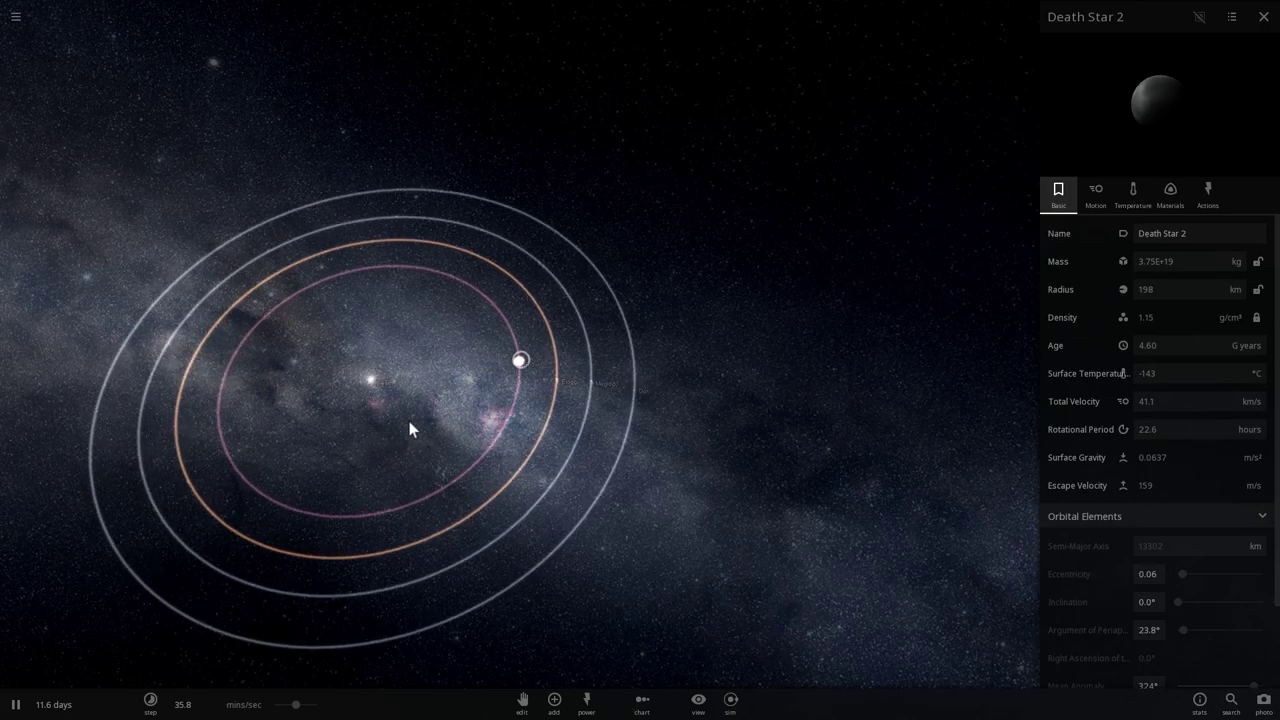
- Open the star catalogue for adding a body to the new empty simulation
scroll(409, 424, down, 3)
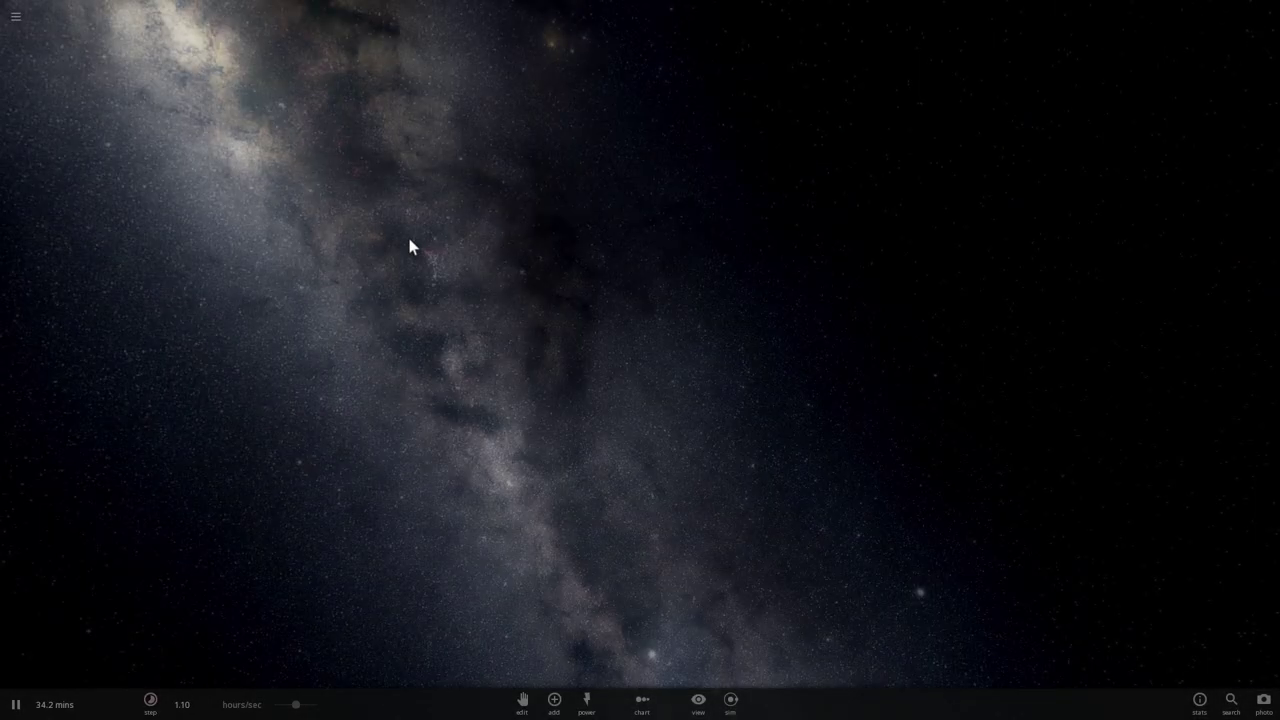
click(553, 704)
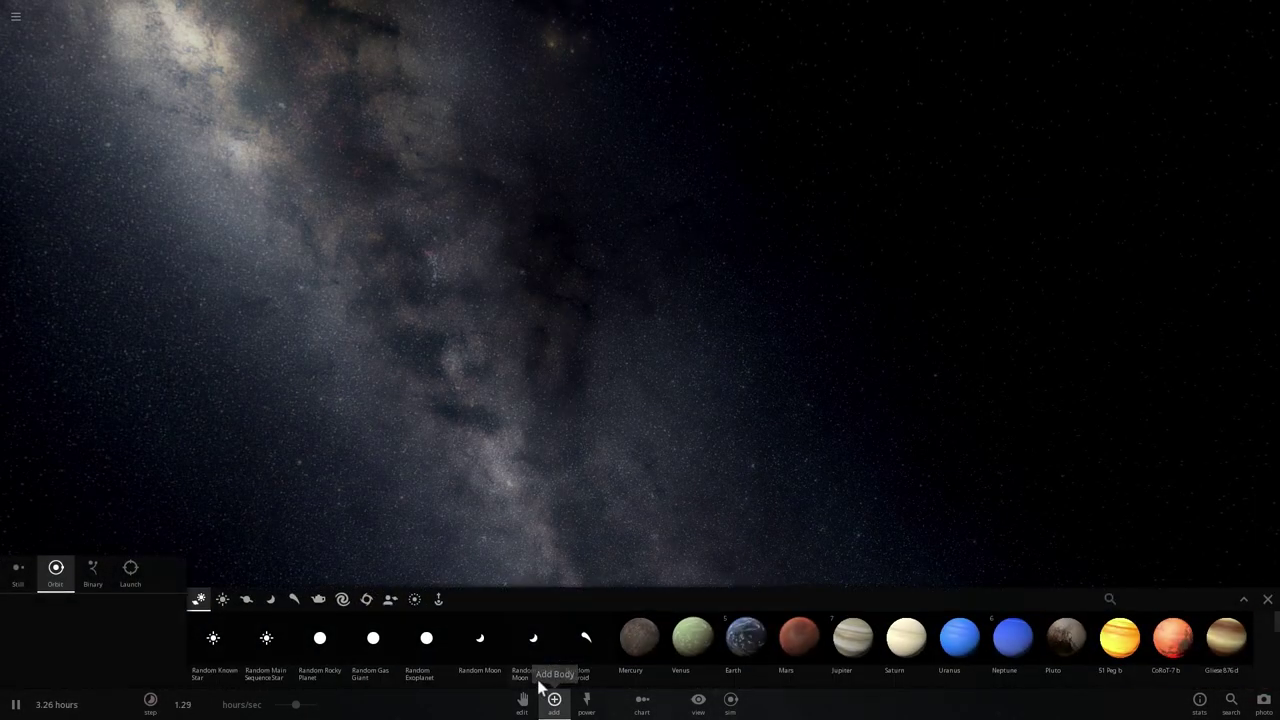
click(224, 599)
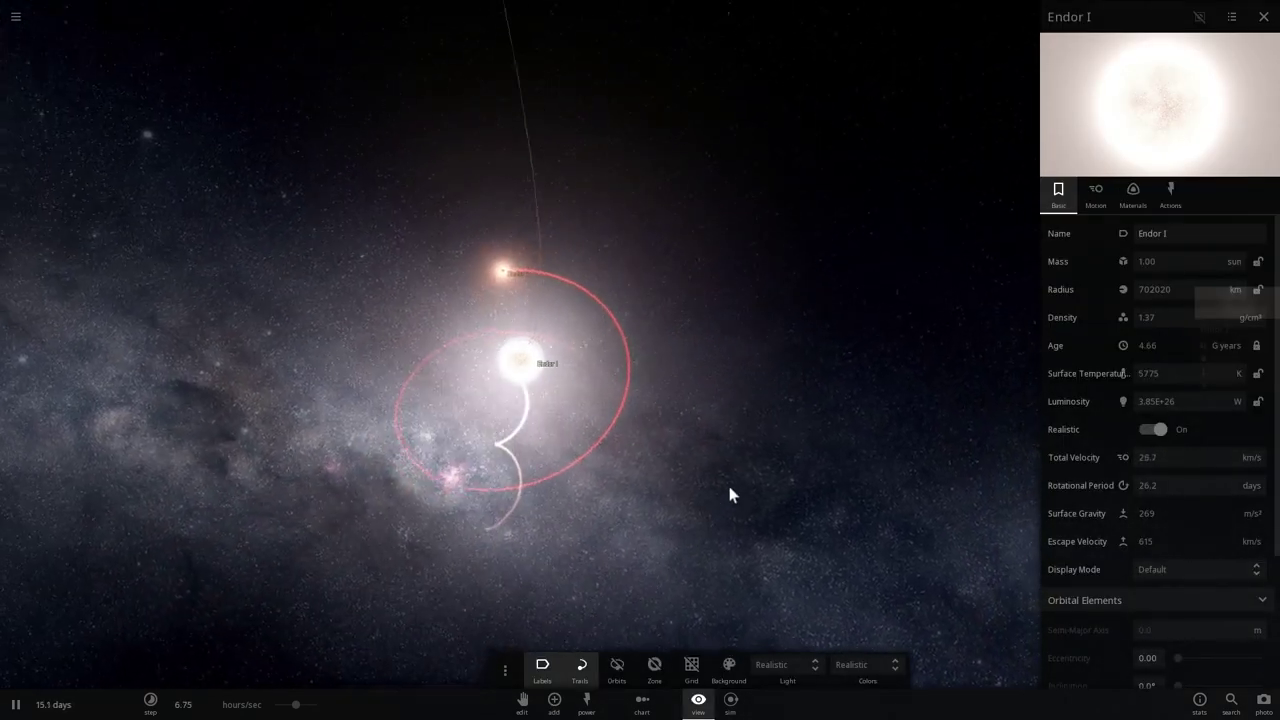
- Examine the binary stars Endor I and Endor II and their orbit trails from several angles
drag(730, 488, 770, 458)
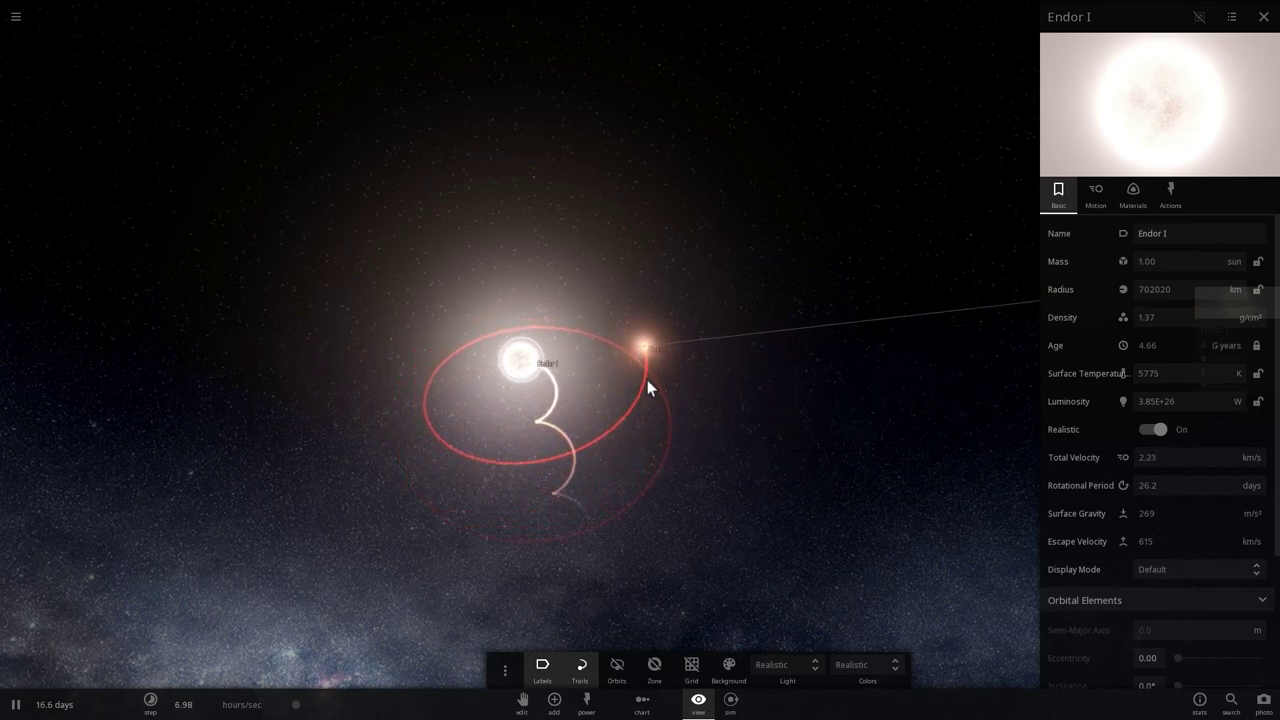
drag(679, 390, 540, 372)
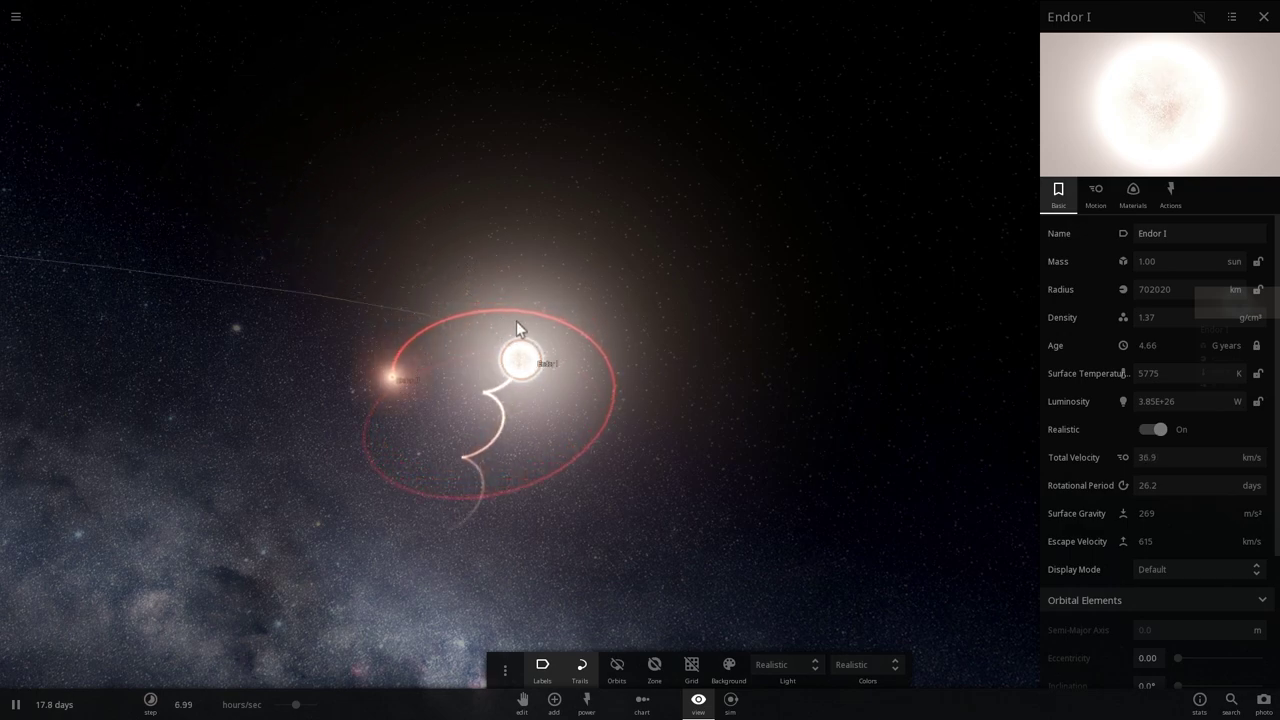
click(453, 447)
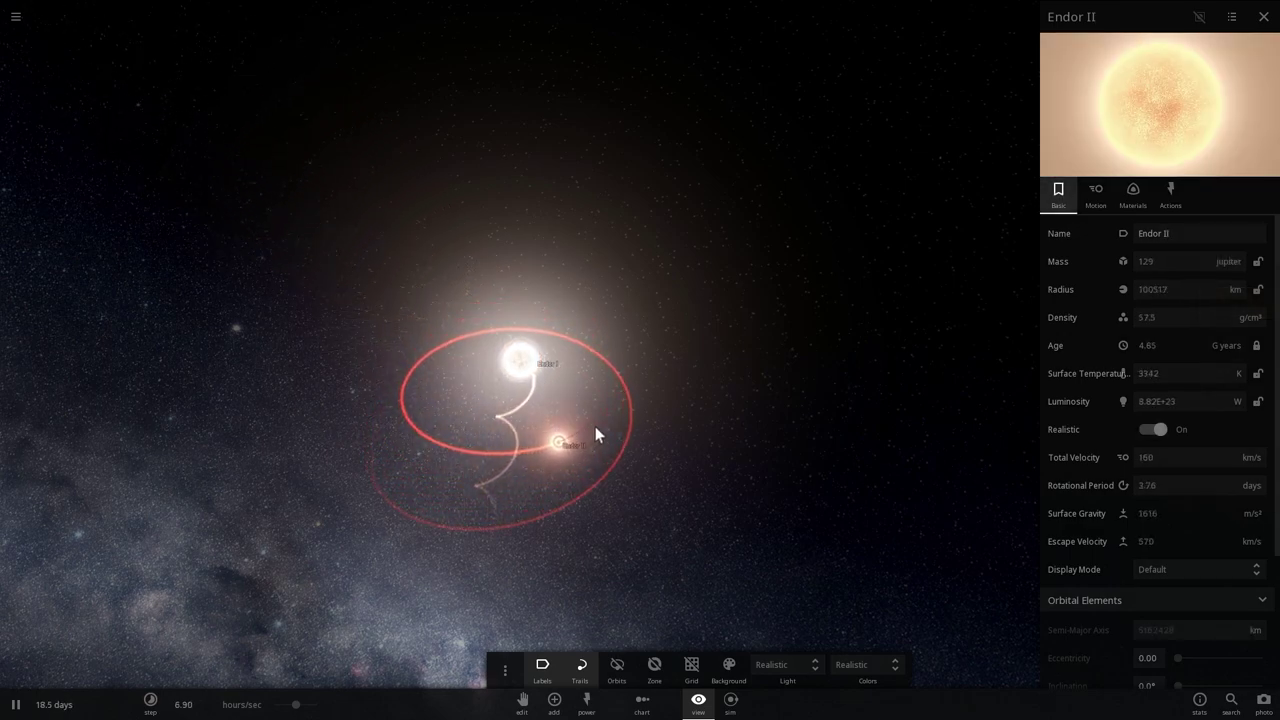
drag(694, 429, 716, 479)
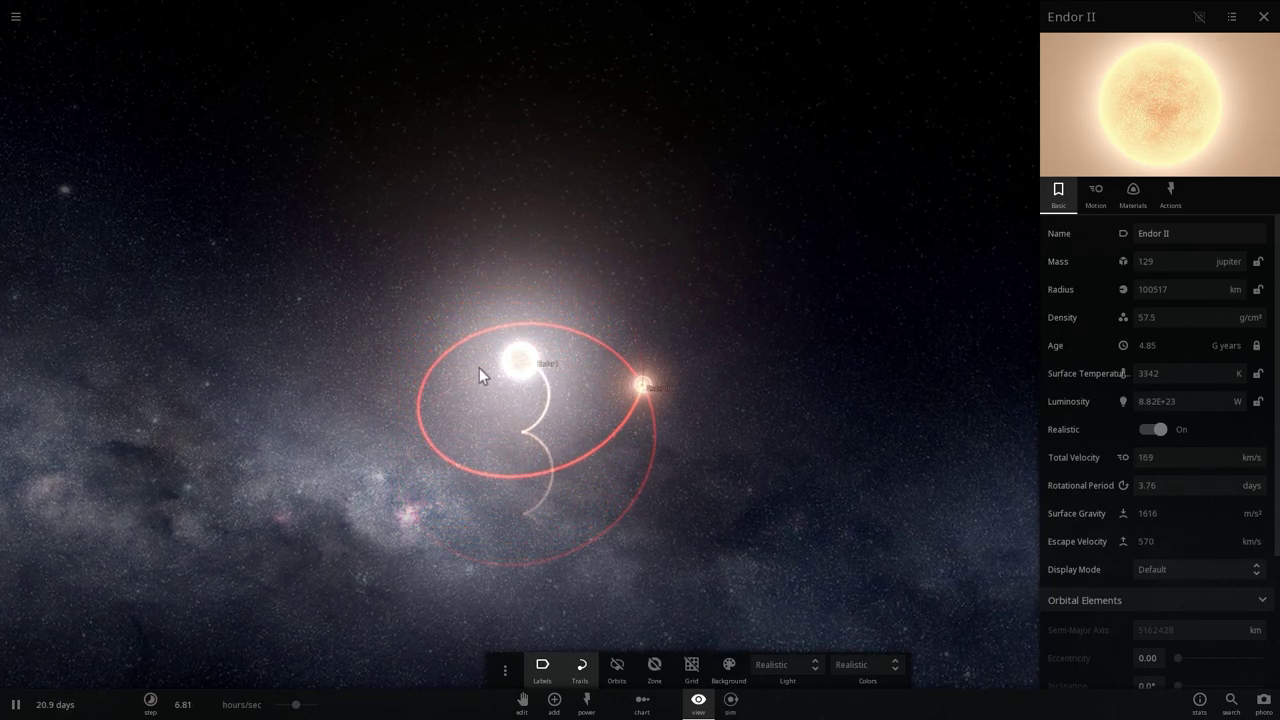
drag(643, 391, 613, 474)
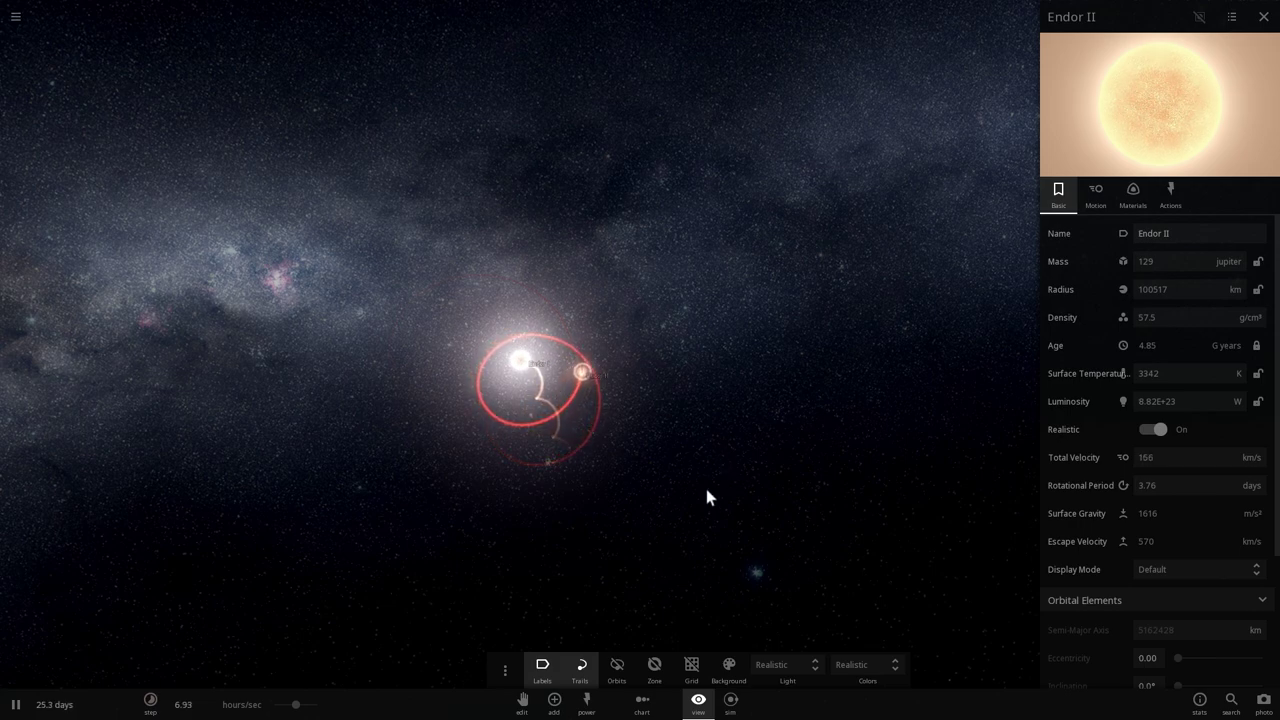
drag(704, 484, 655, 562)
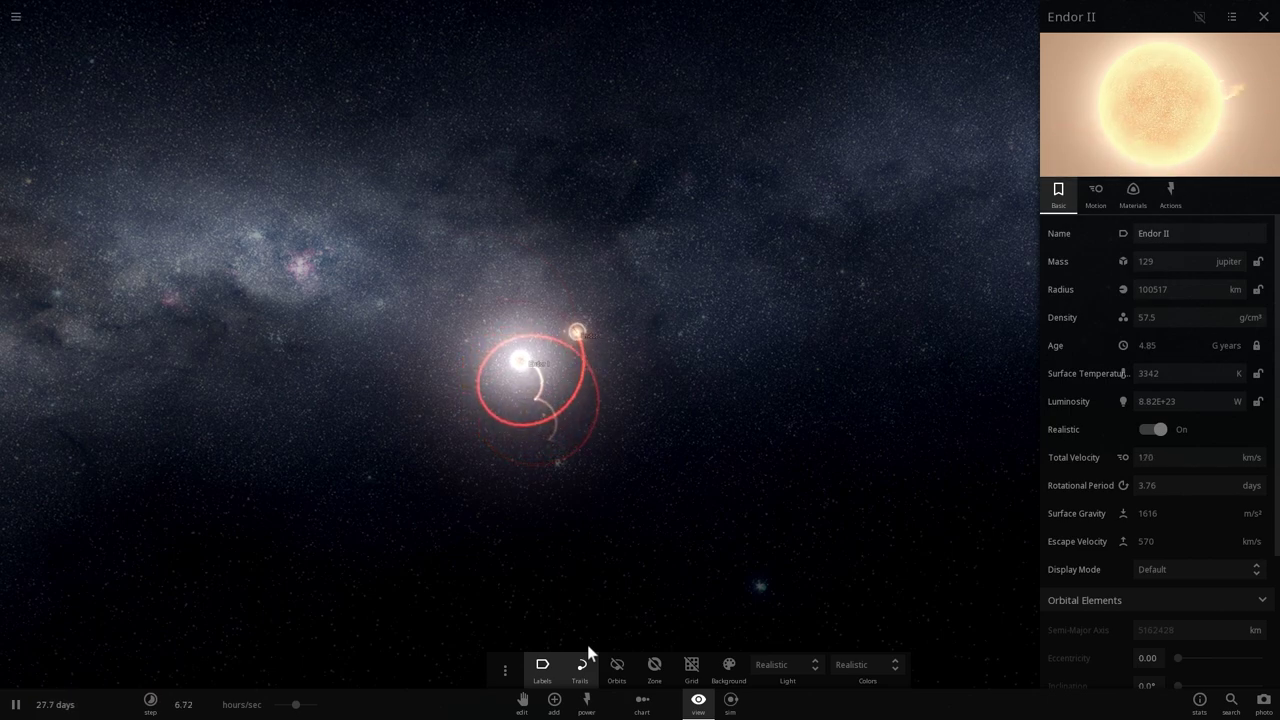
- Add a random gas giant in Binary mode on a wide orbit around the two Endor stars, with Balance Motion on
click(554, 699)
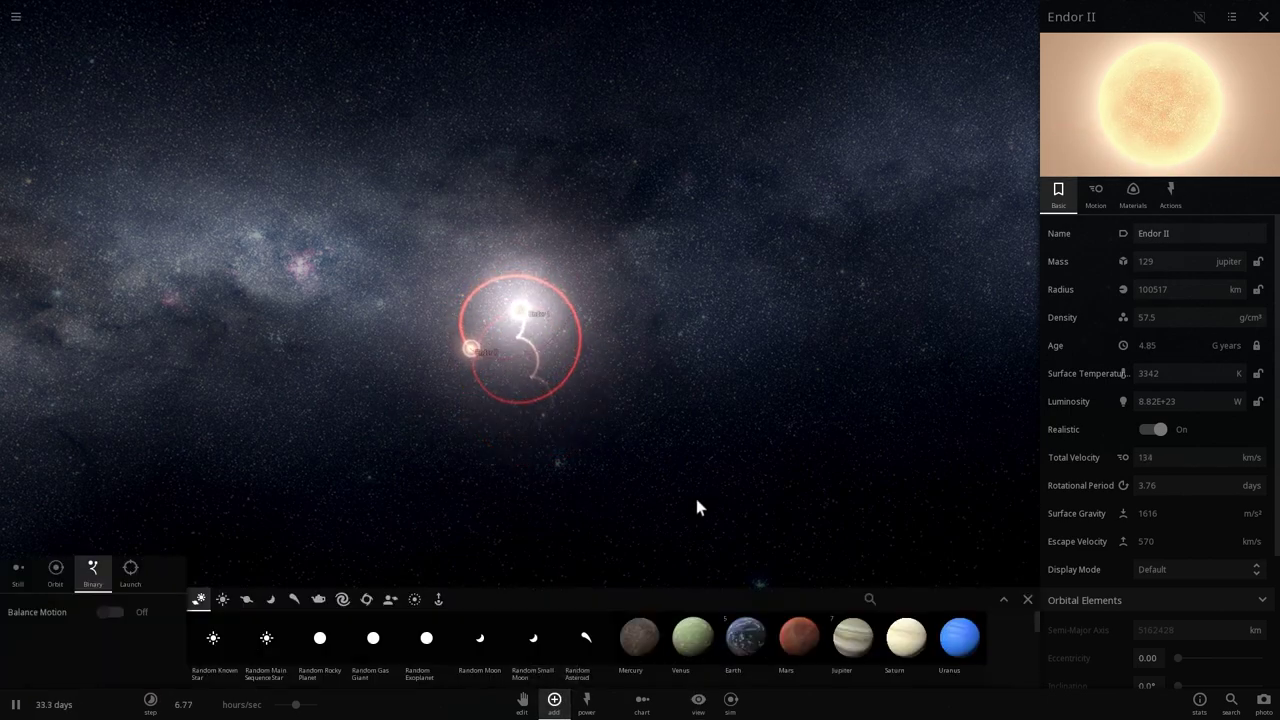
right_drag(631, 499, 564, 480)
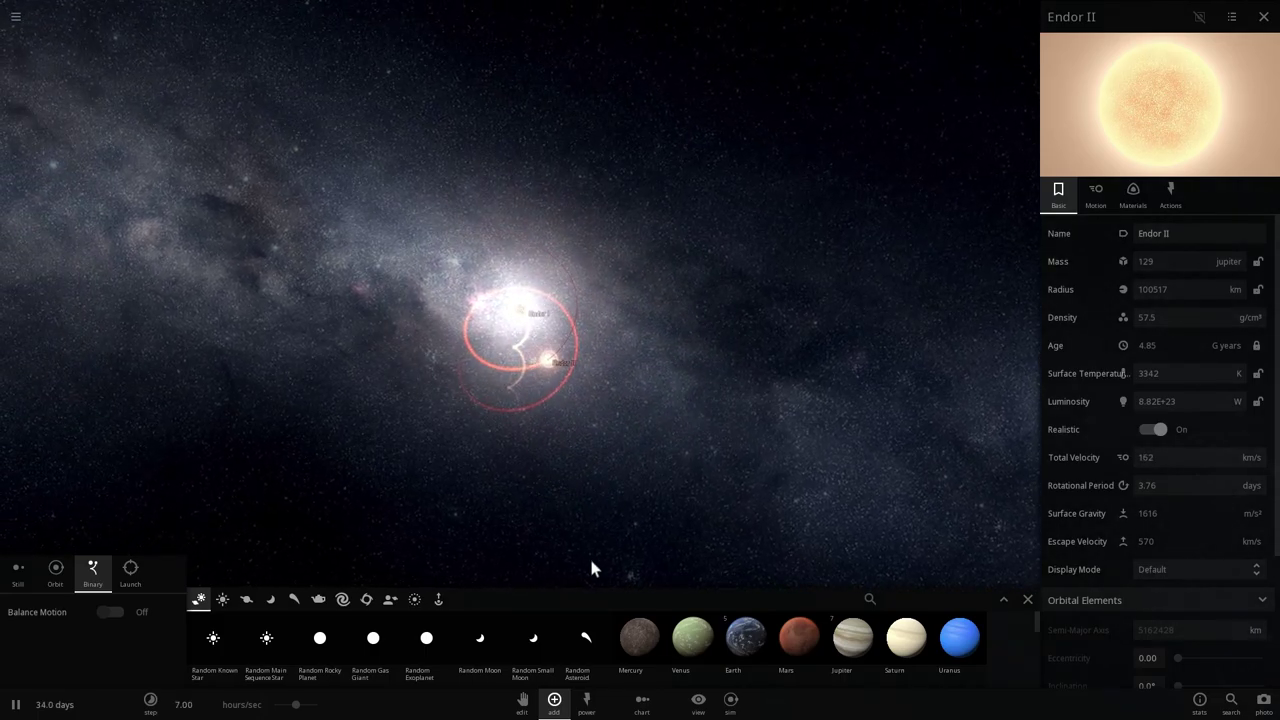
click(248, 601)
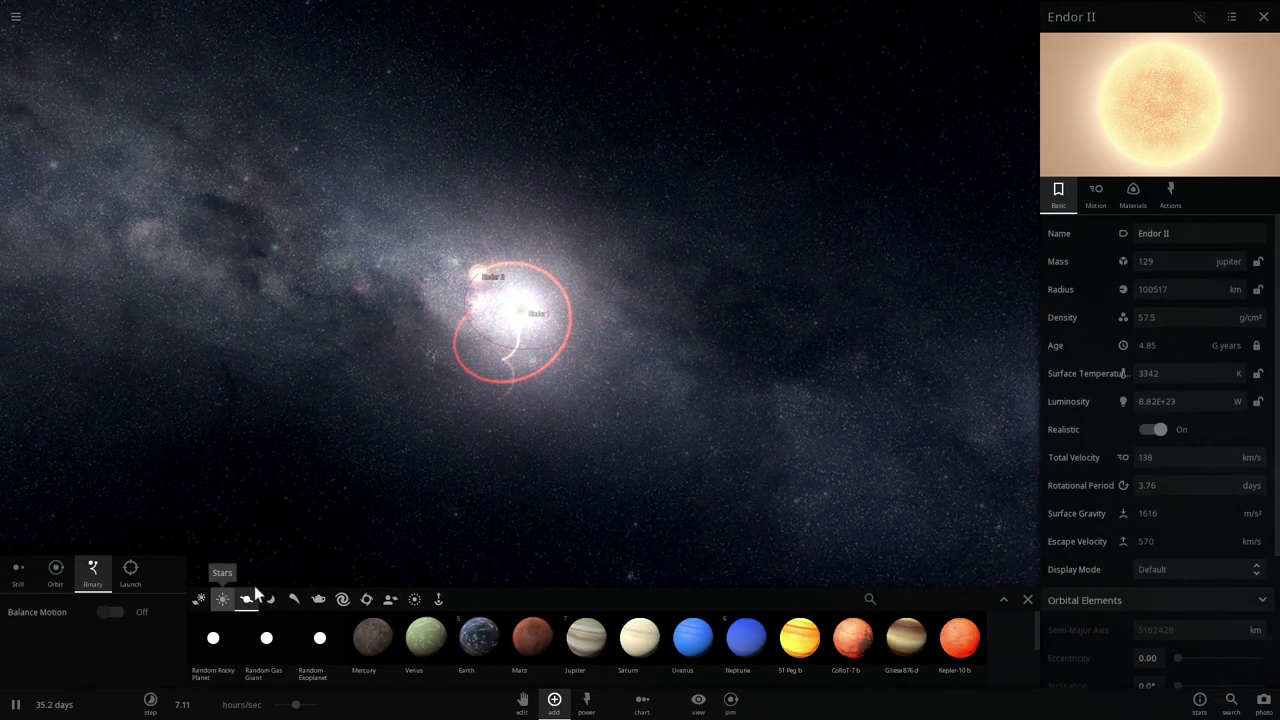
scroll(506, 491, down, 2)
right_drag(514, 483, 516, 568)
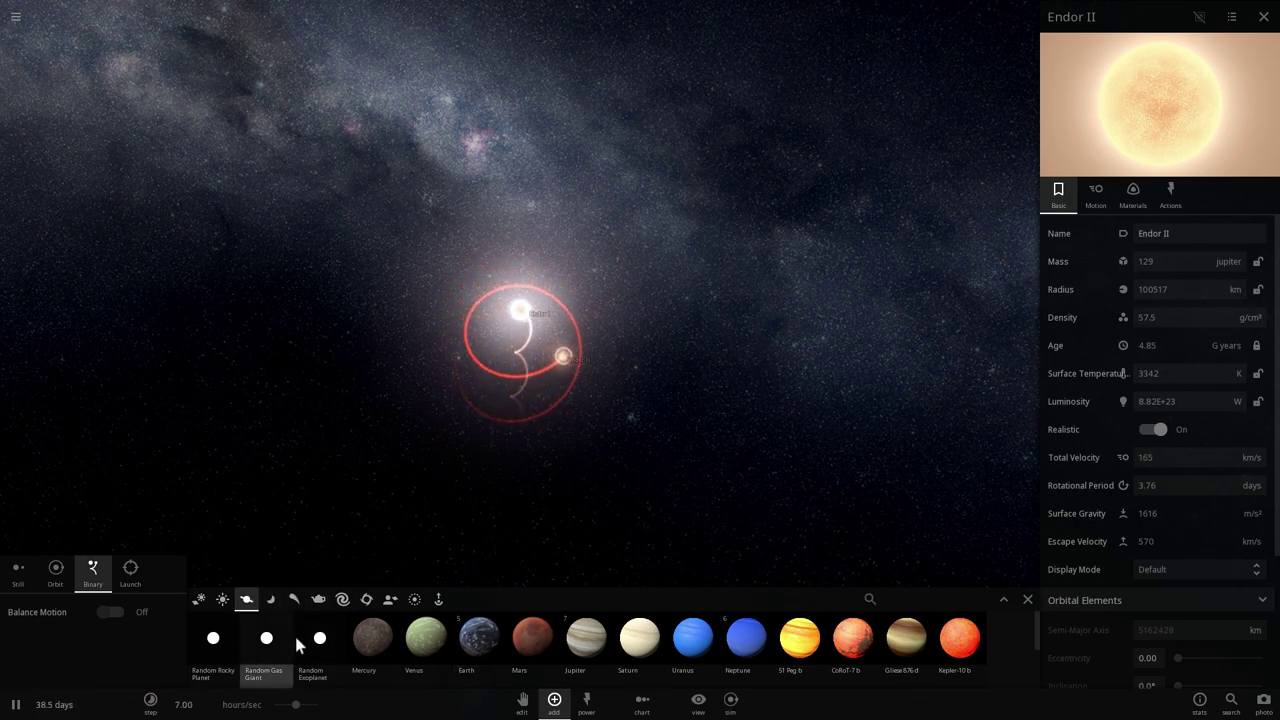
click(264, 640)
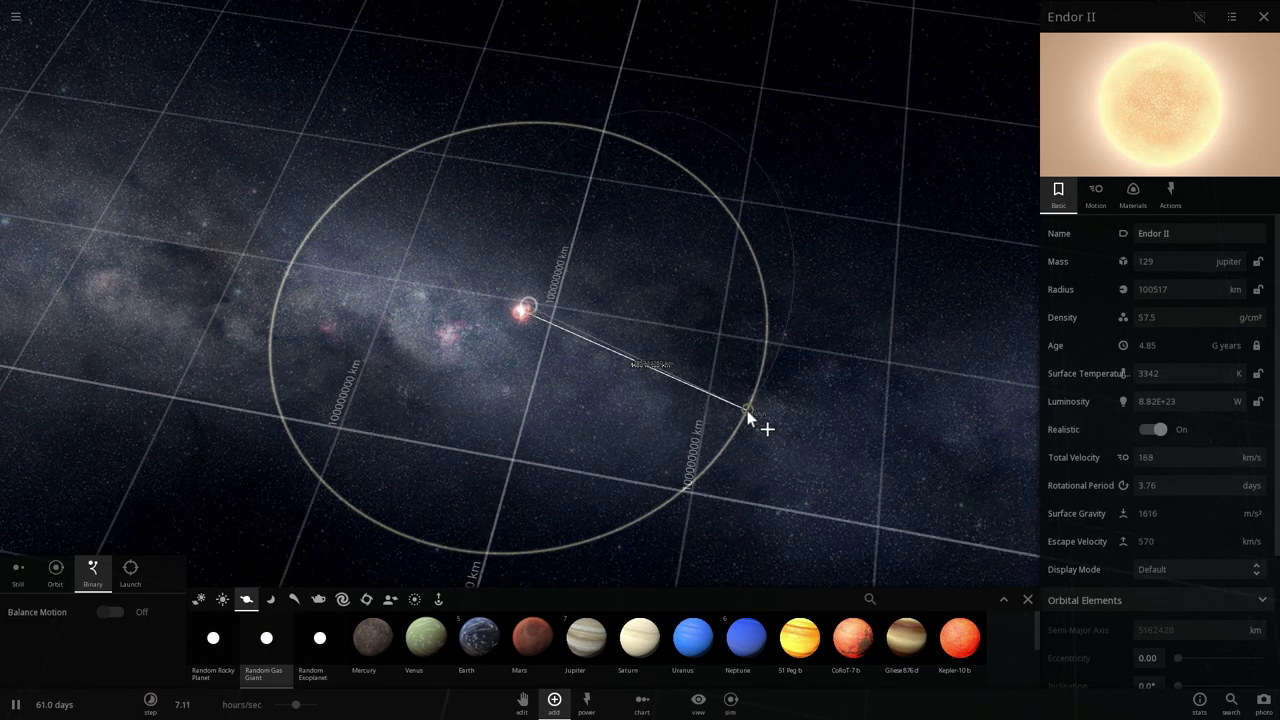
drag(748, 412, 594, 430)
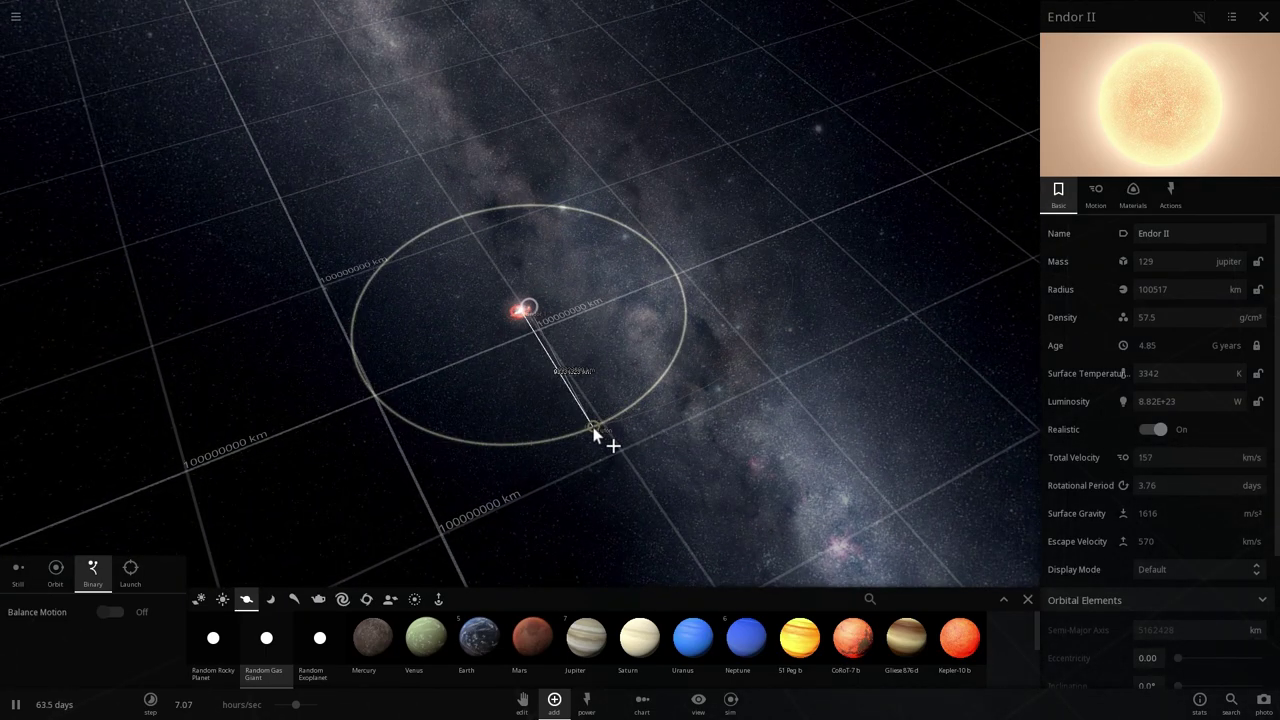
drag(594, 430, 600, 431)
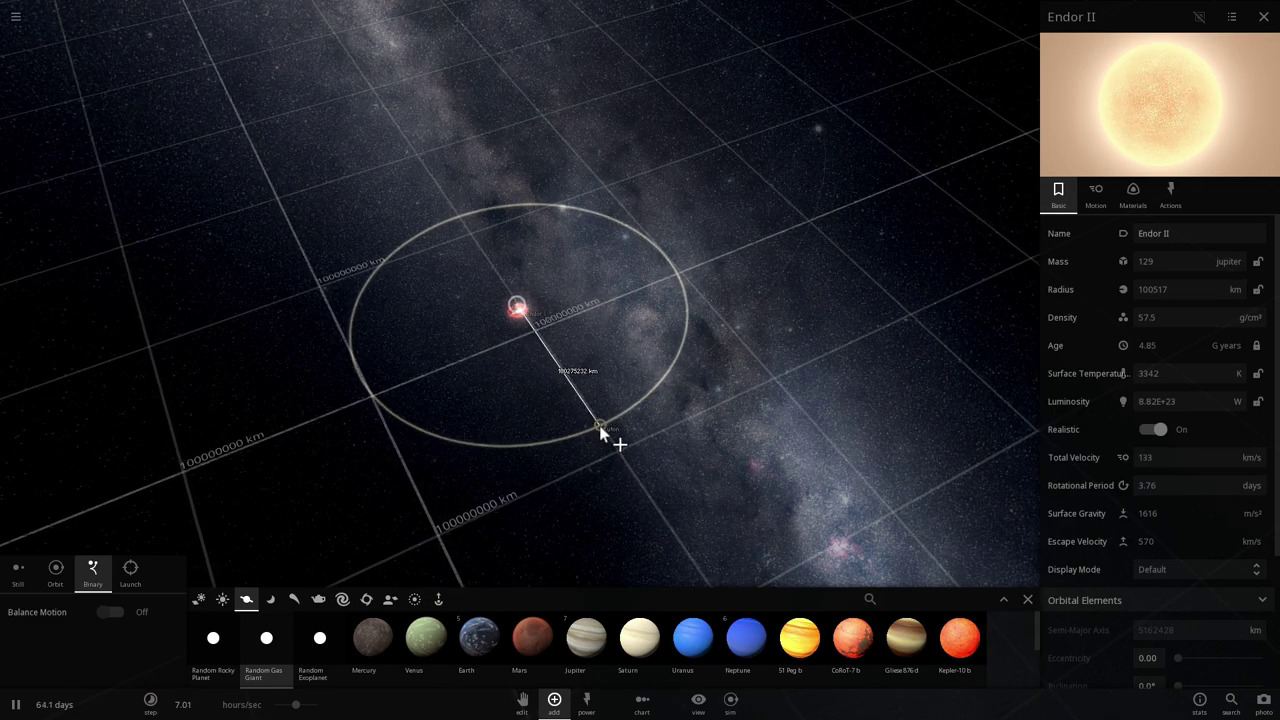
click(109, 612)
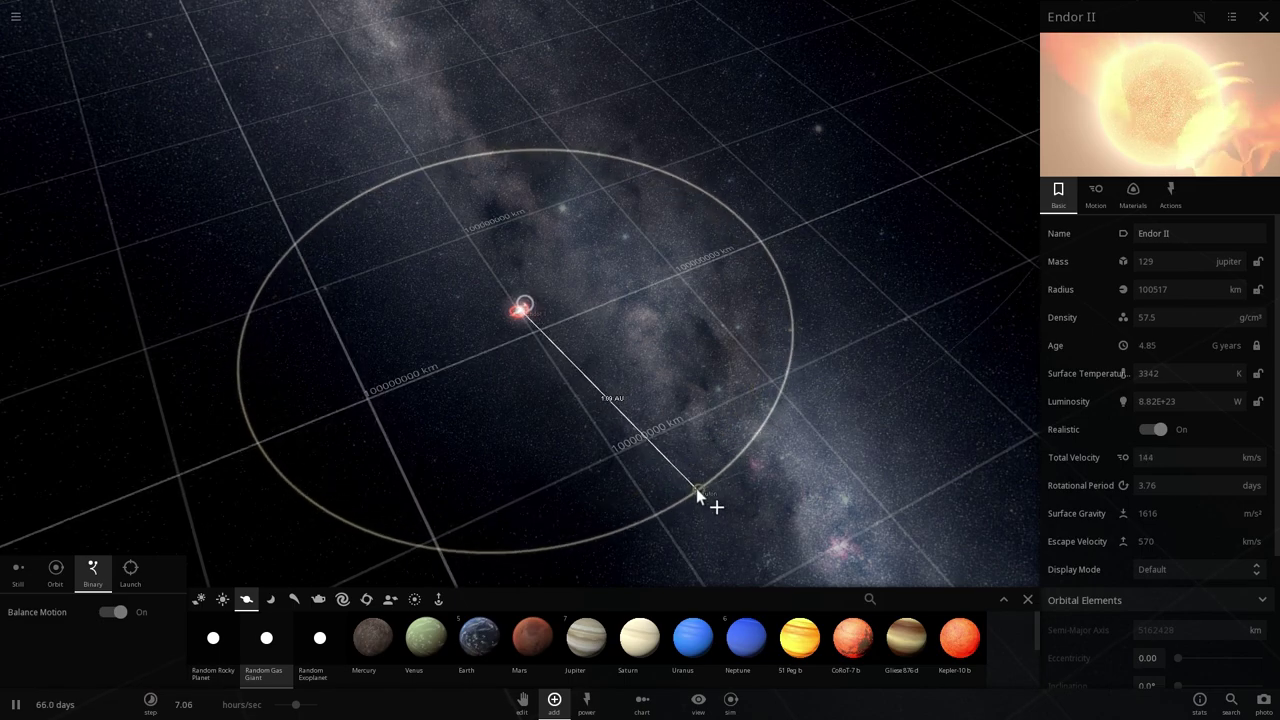
click(693, 487)
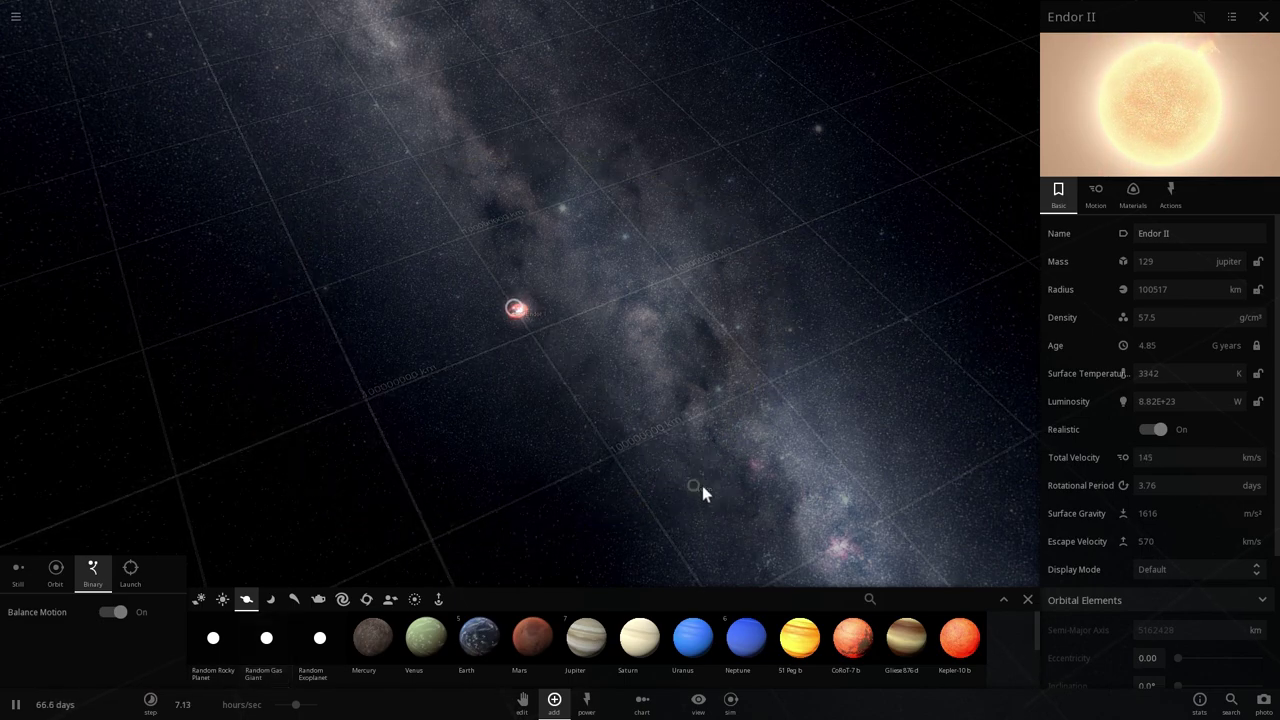
- Set the new gas giant's mass to 0.9 Jupiter masses
click(1231, 263)
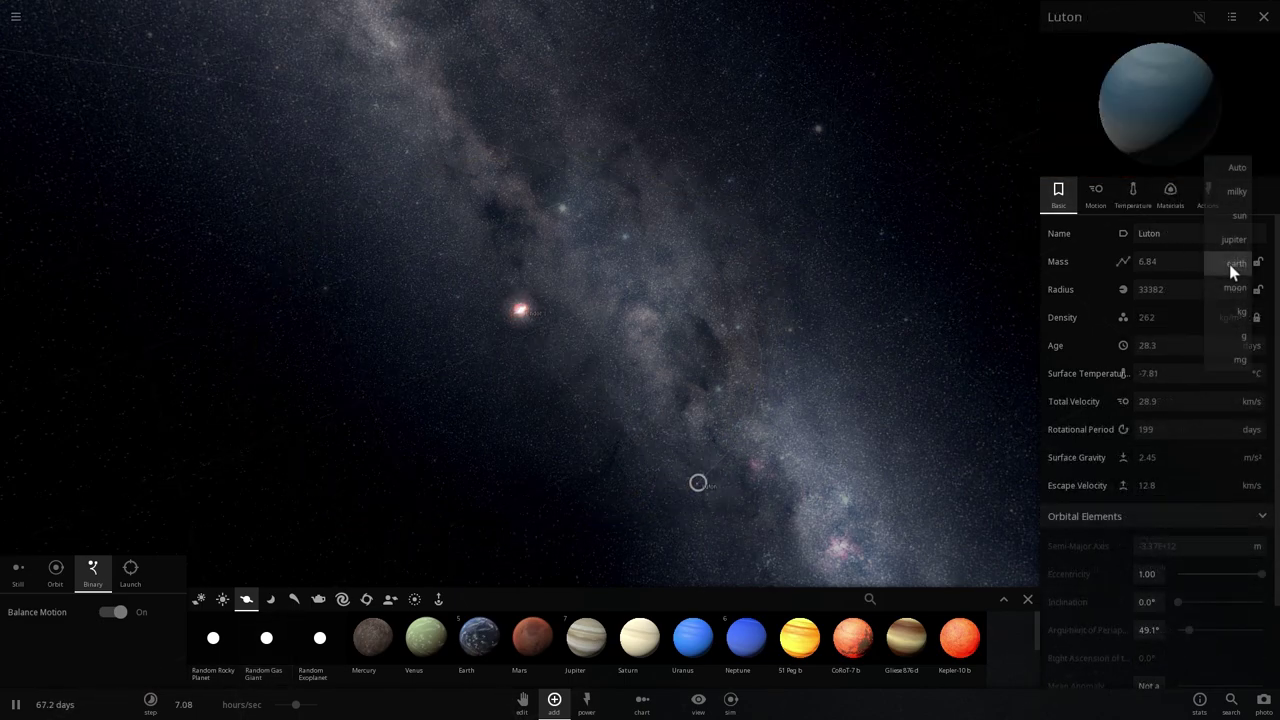
click(1234, 240)
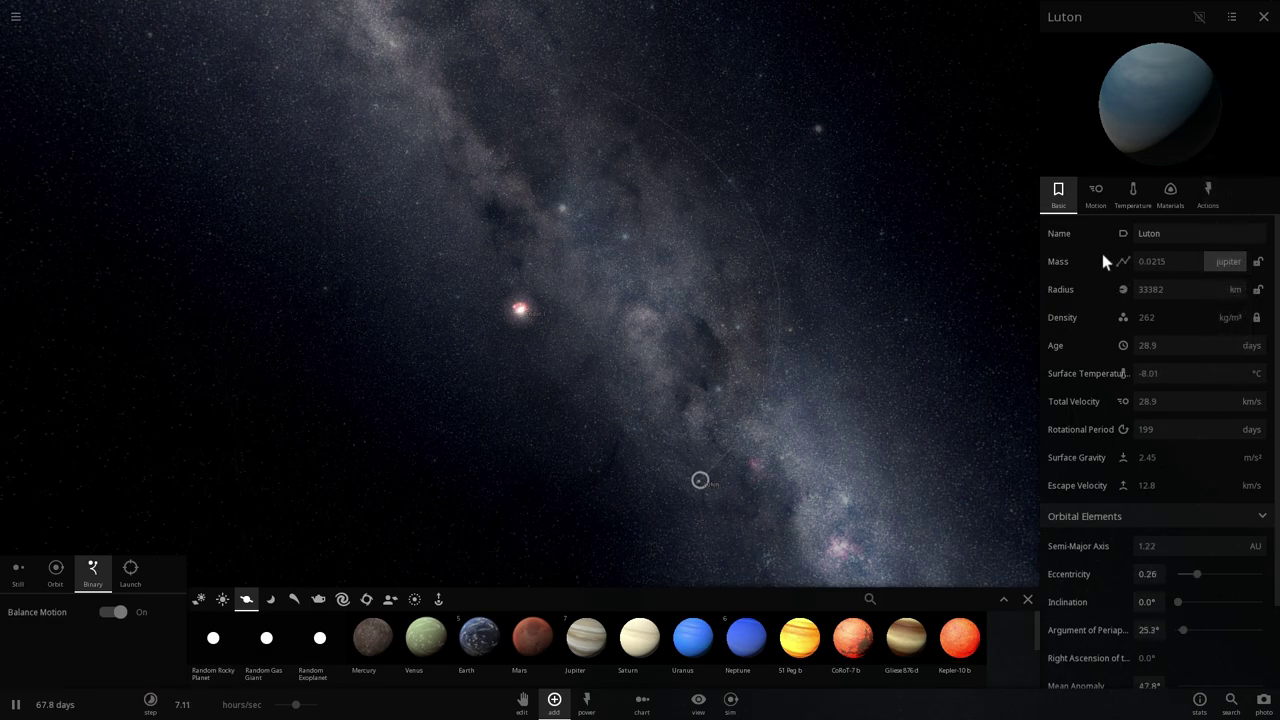
click(1134, 256)
text(9)
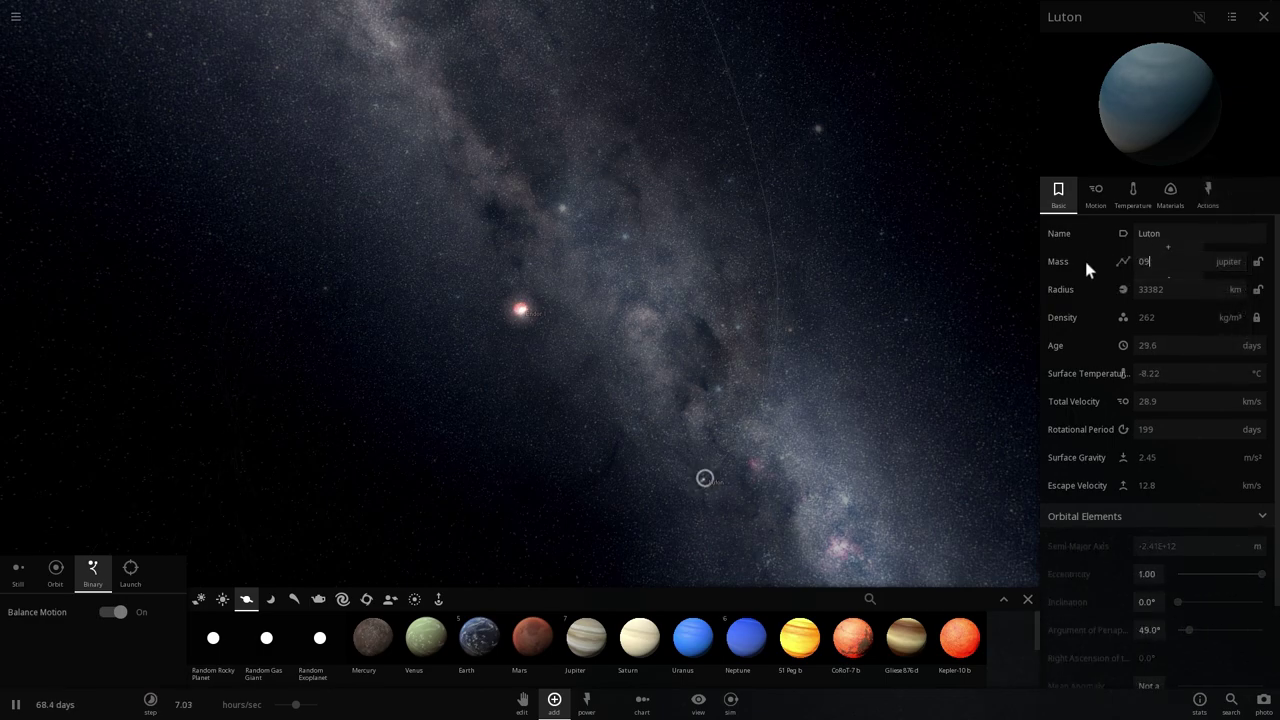
key(Return)
click(1177, 260)
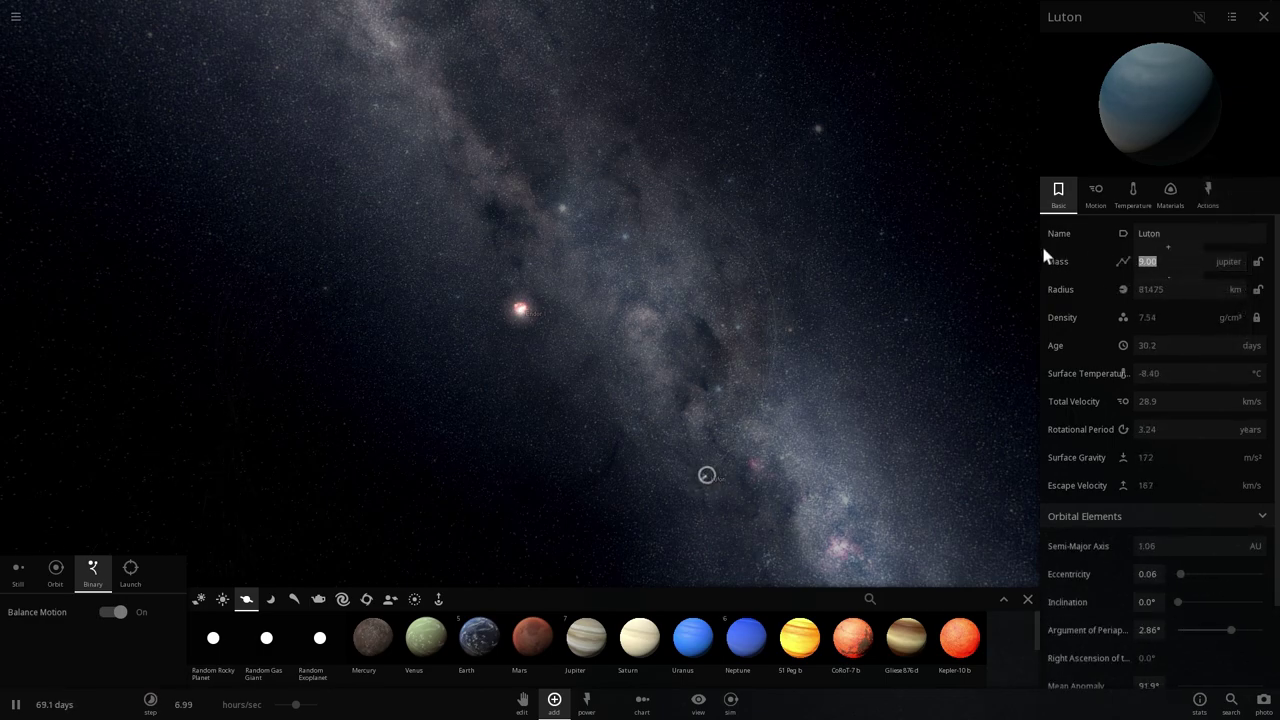
text(0.9)
key(Return)
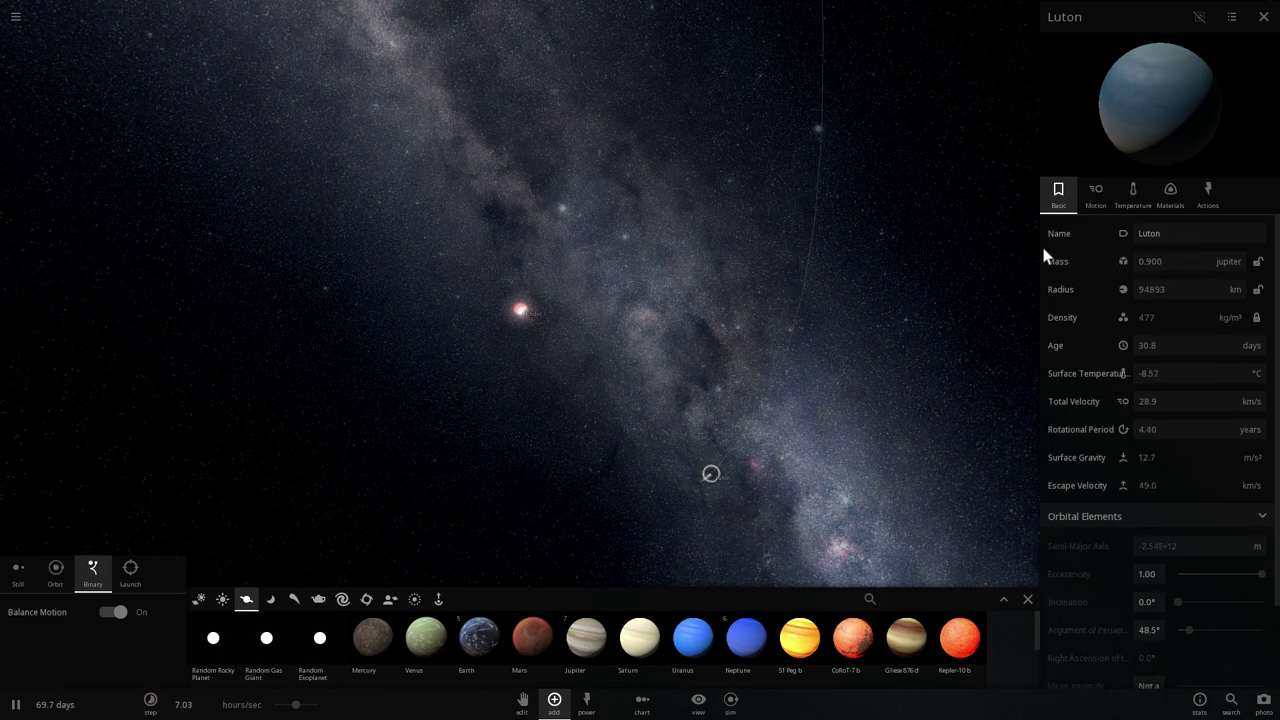
- Focus on the new gas giant and rename it Endor
right_drag(896, 385, 747, 432)
drag(746, 440, 670, 465)
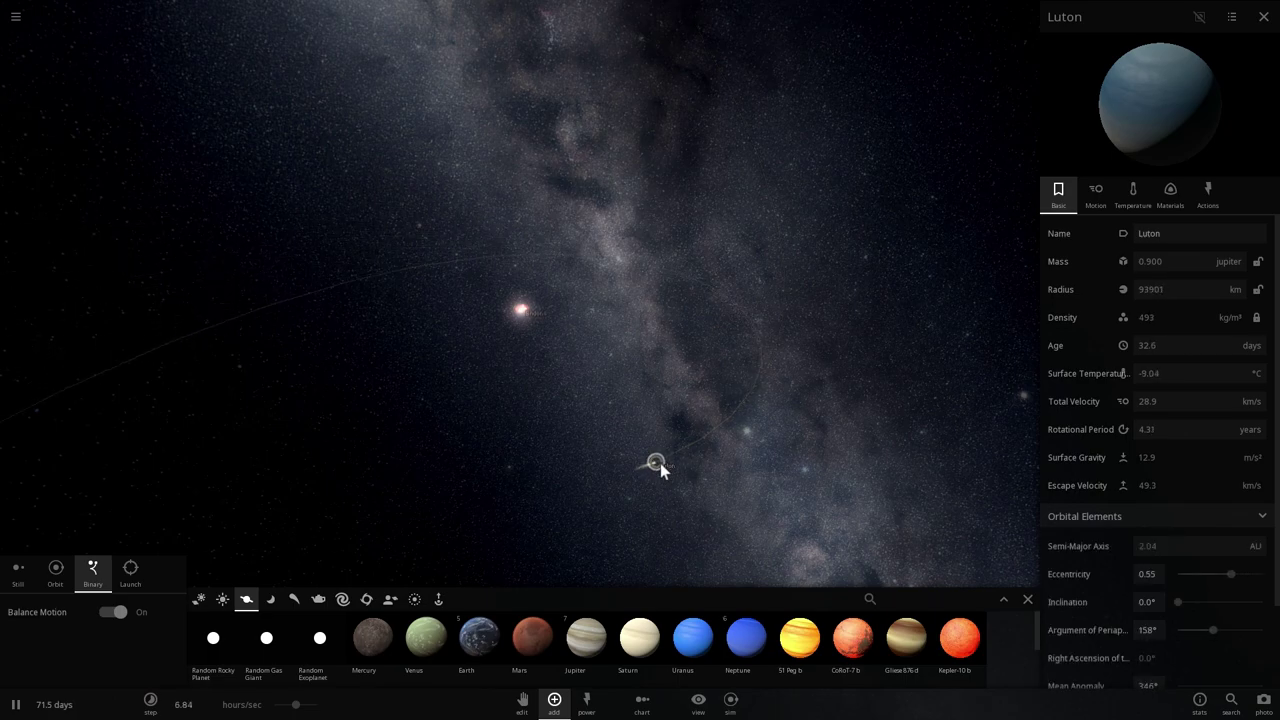
double_click(657, 462)
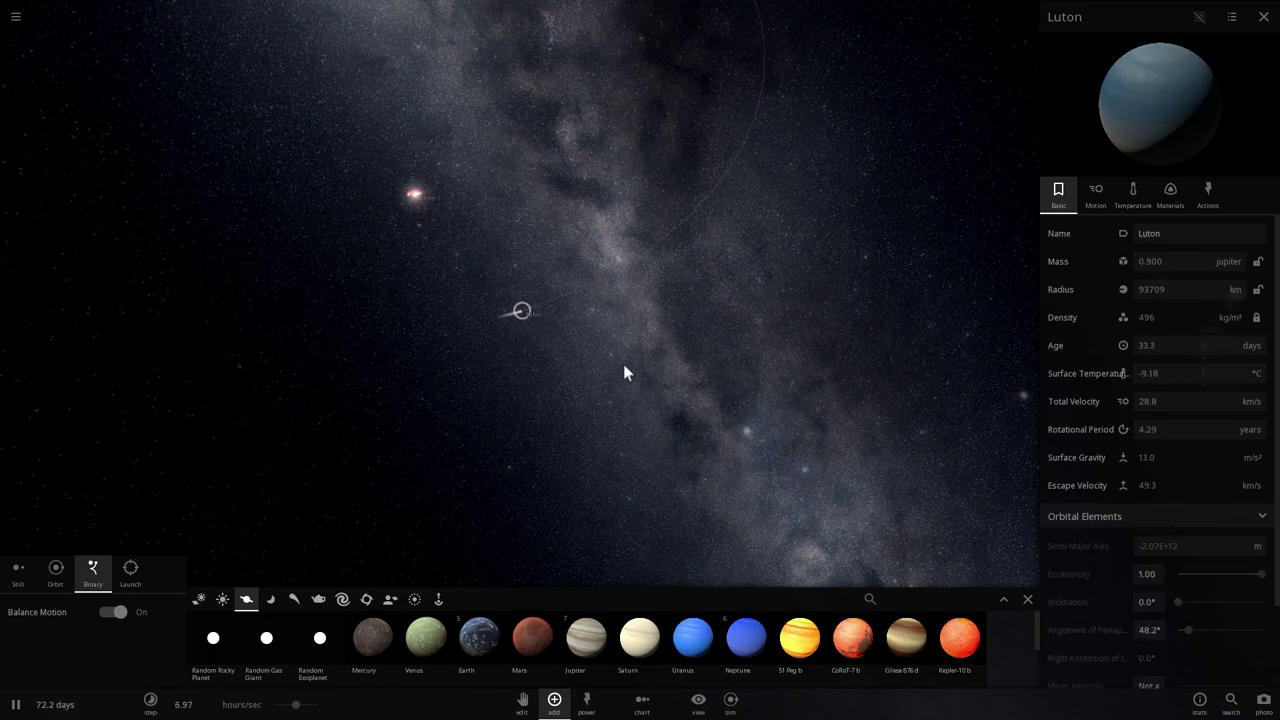
right_drag(623, 364, 576, 393)
drag(575, 398, 558, 315)
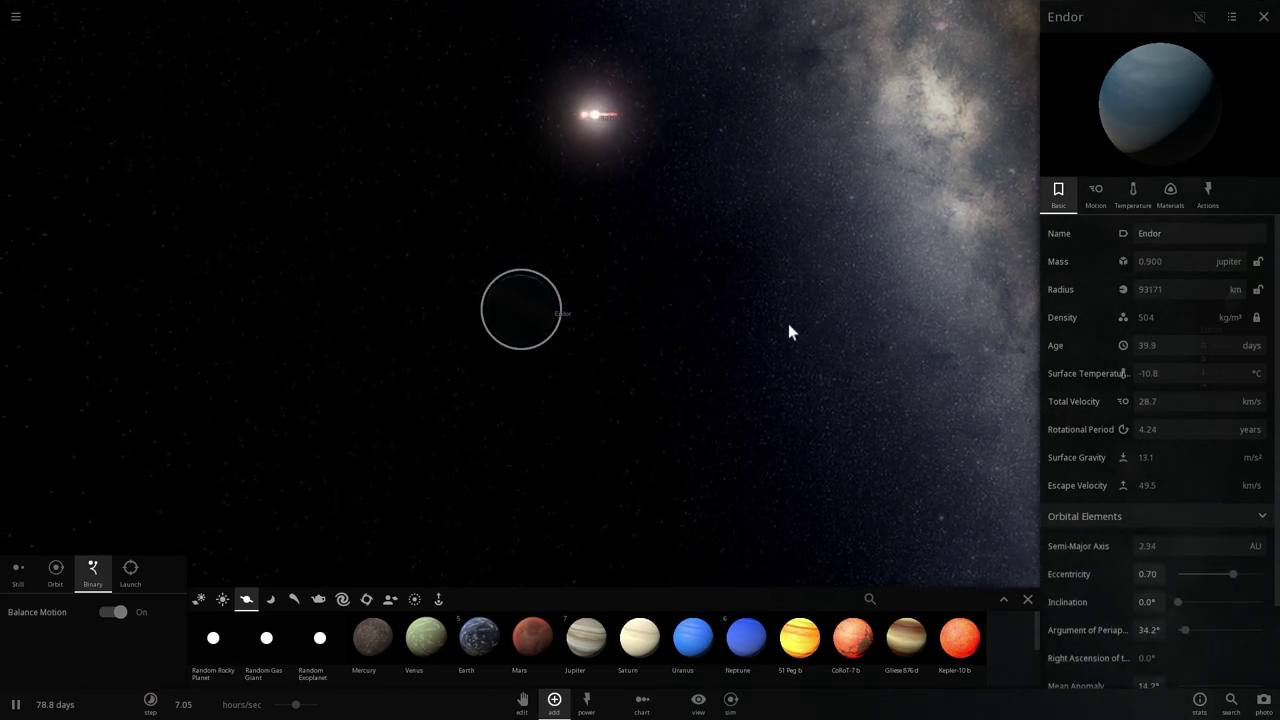
- Focus on the star Endor I and examine Endor II's orbit around it
double_click(574, 108)
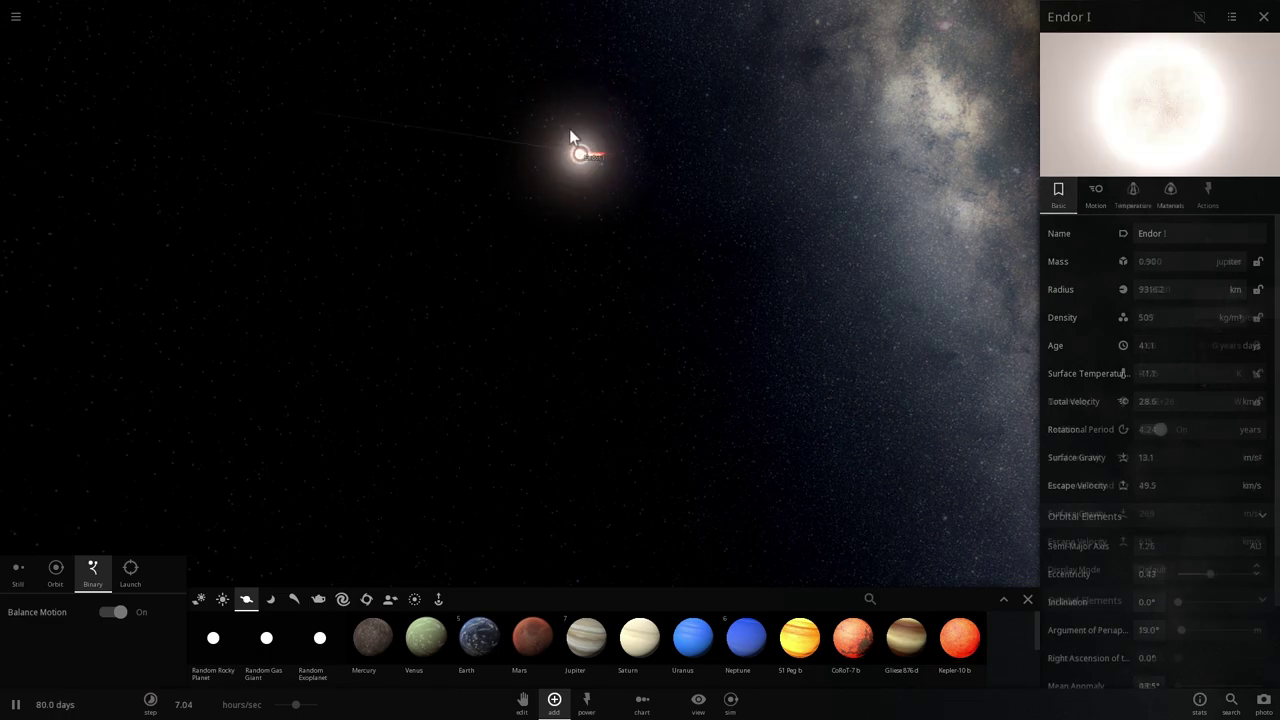
scroll(511, 314, up, 5)
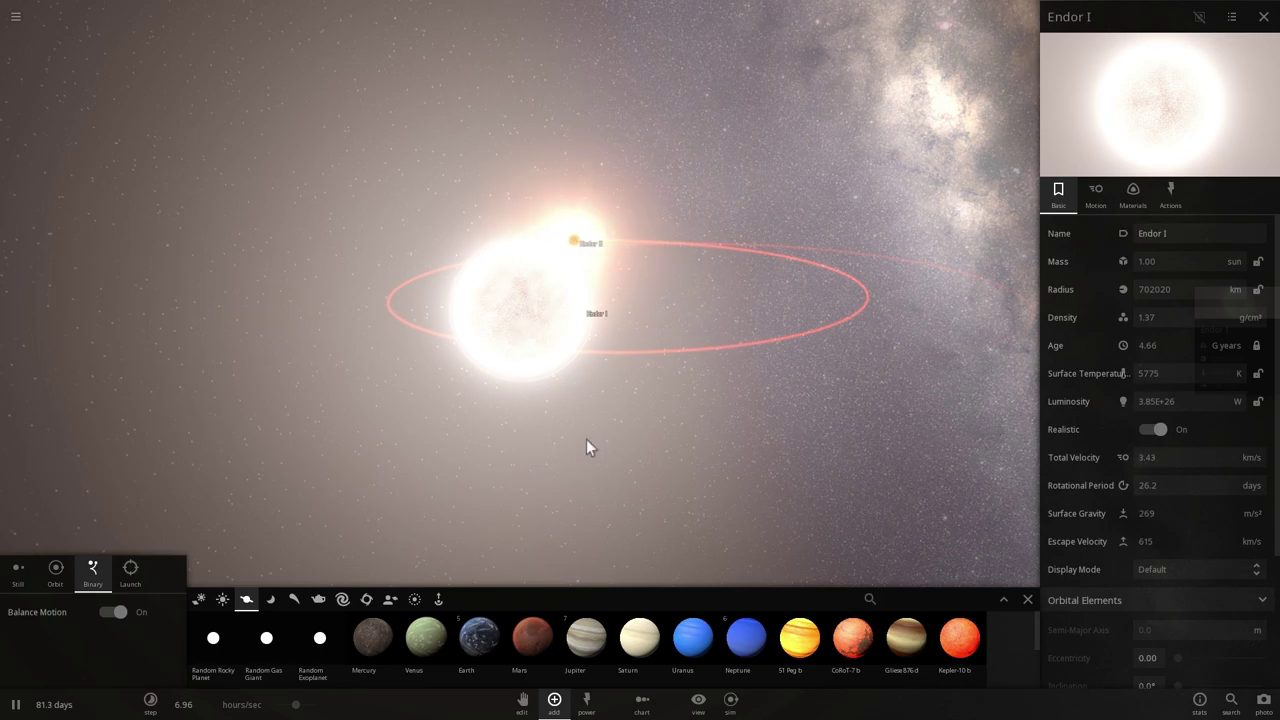
scroll(621, 392, down, 4)
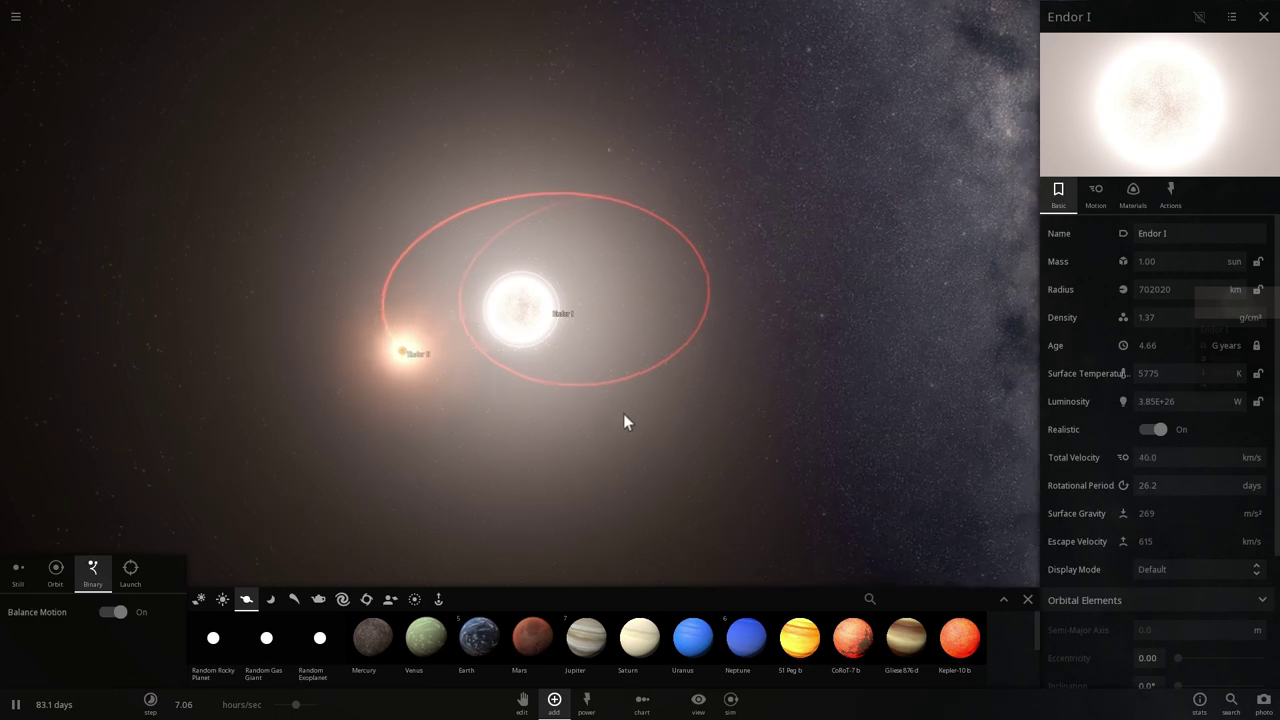
- Return to the planet Endor and examine it and its orbit around the two stars from near and far
click(649, 388)
scroll(645, 388, down, 8)
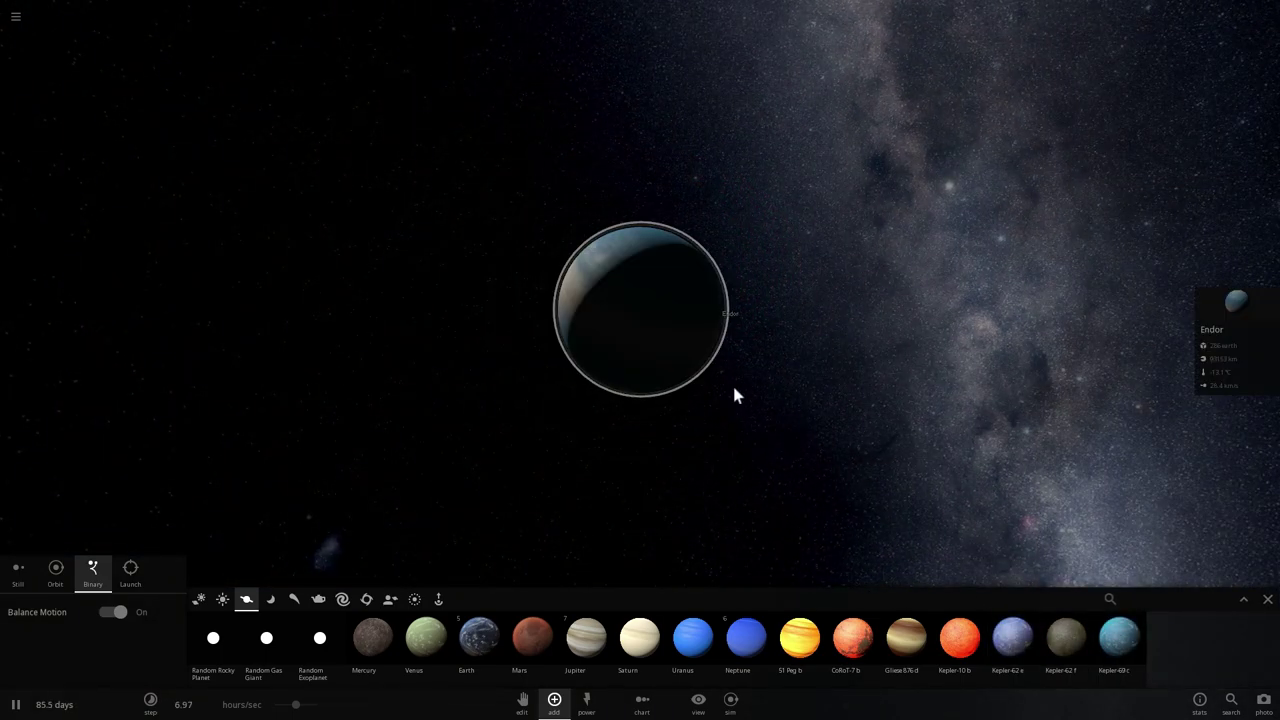
drag(734, 387, 657, 241)
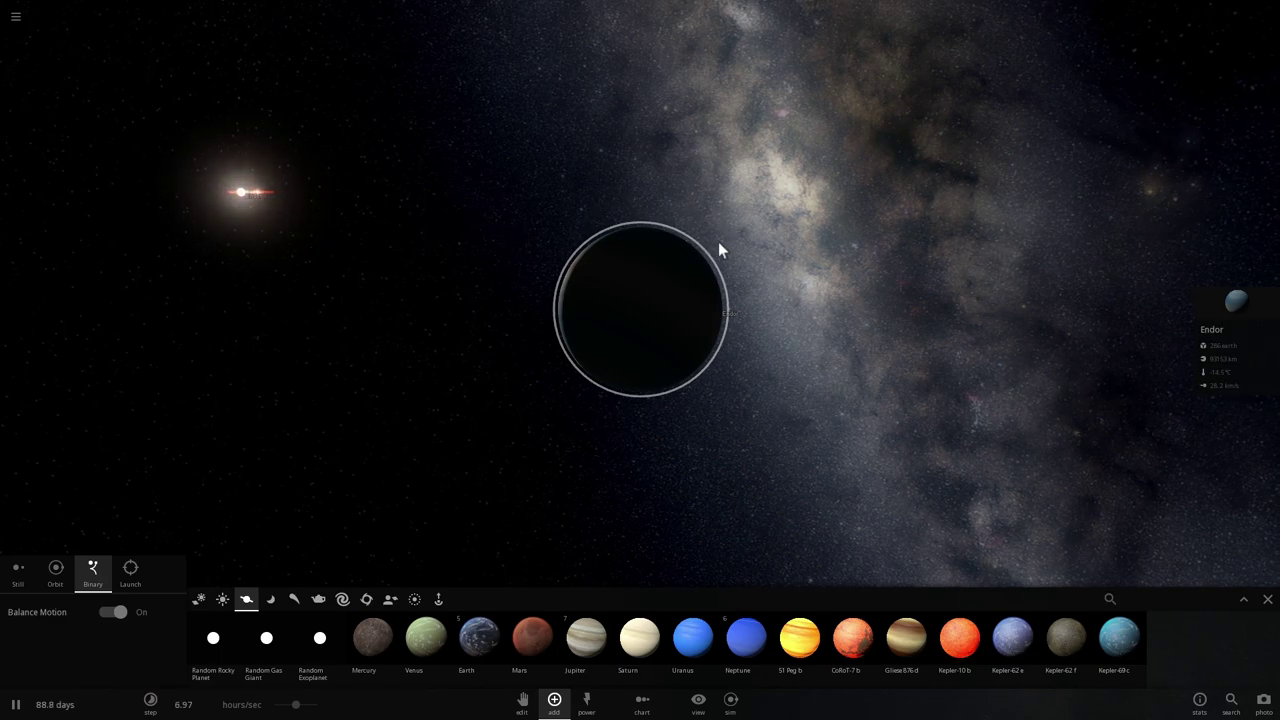
scroll(700, 250, up, 3)
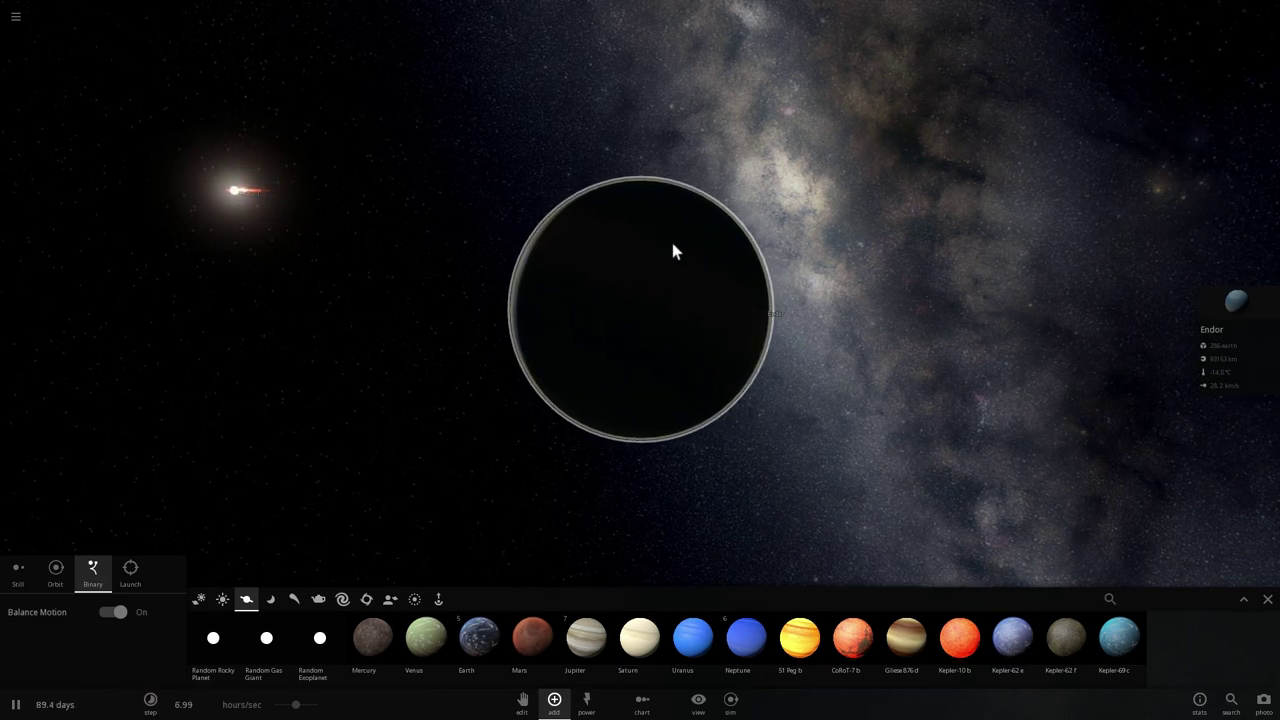
drag(672, 243, 515, 241)
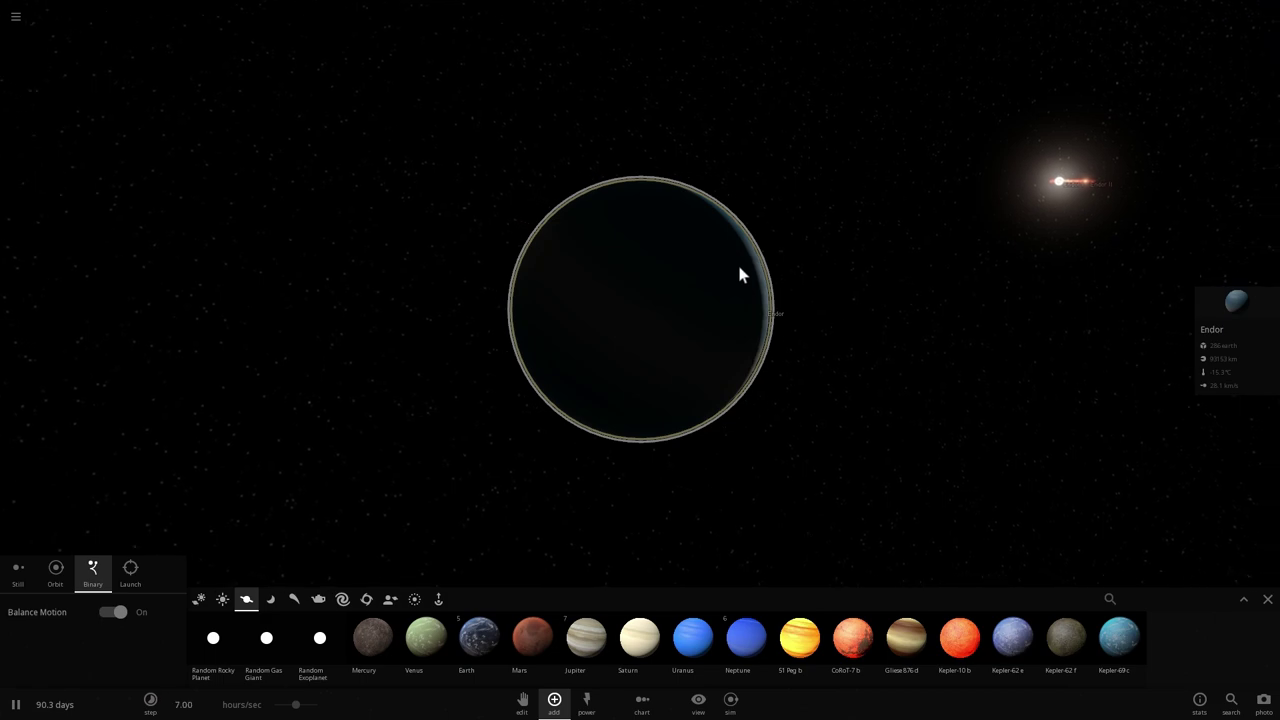
drag(740, 275, 800, 291)
scroll(790, 310, down, 5)
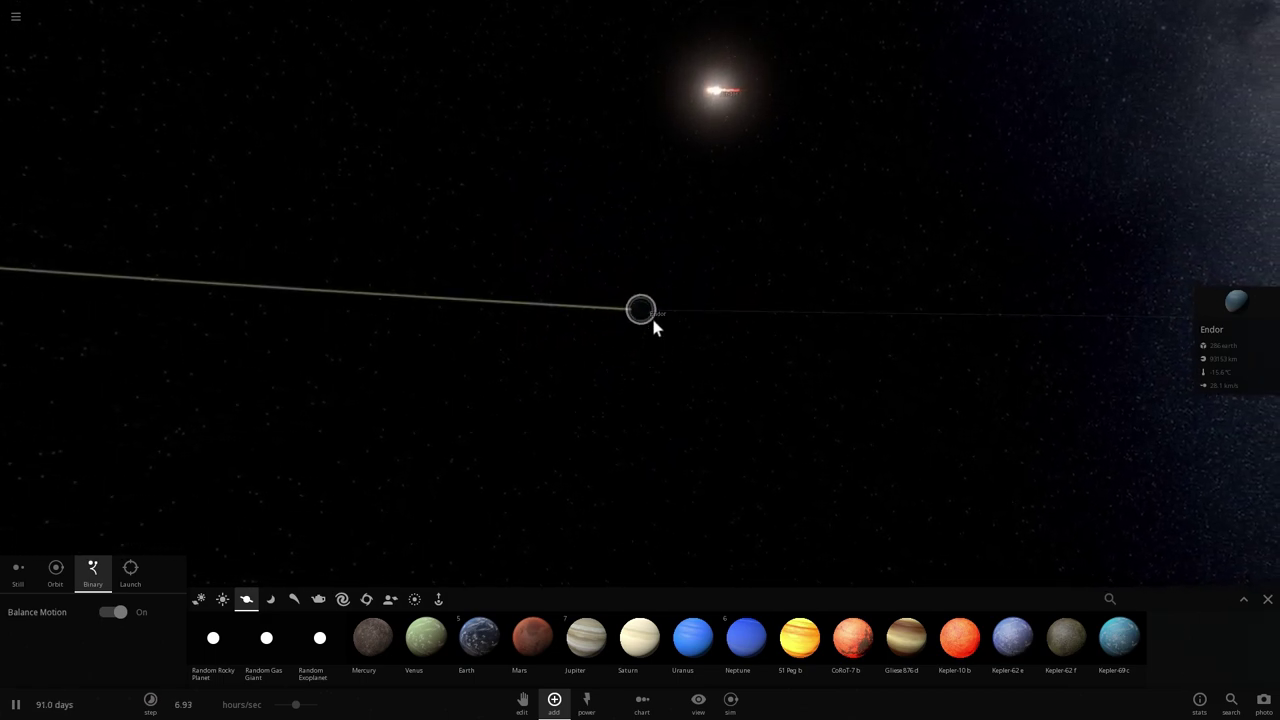
scroll(653, 318, down, 4)
drag(654, 314, 737, 373)
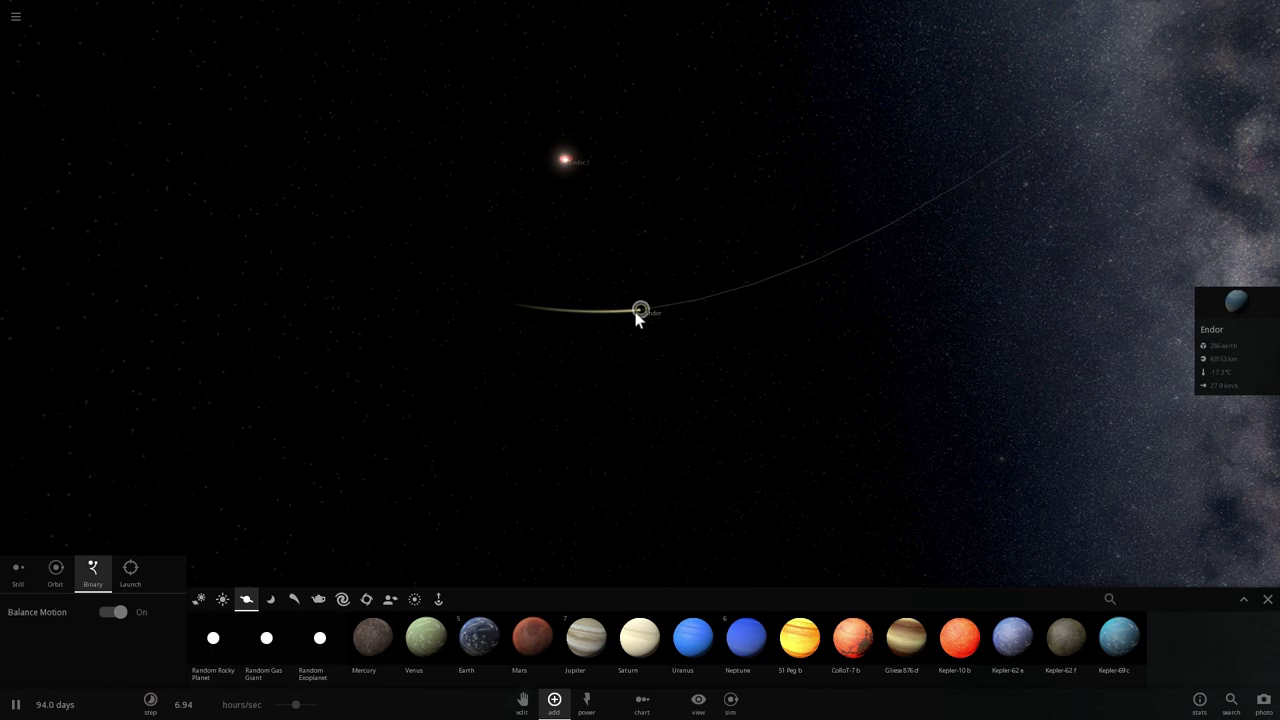
- Examine the gas giant Endor near its two stars and show the moons available for adding
scroll(655, 305, up, 10)
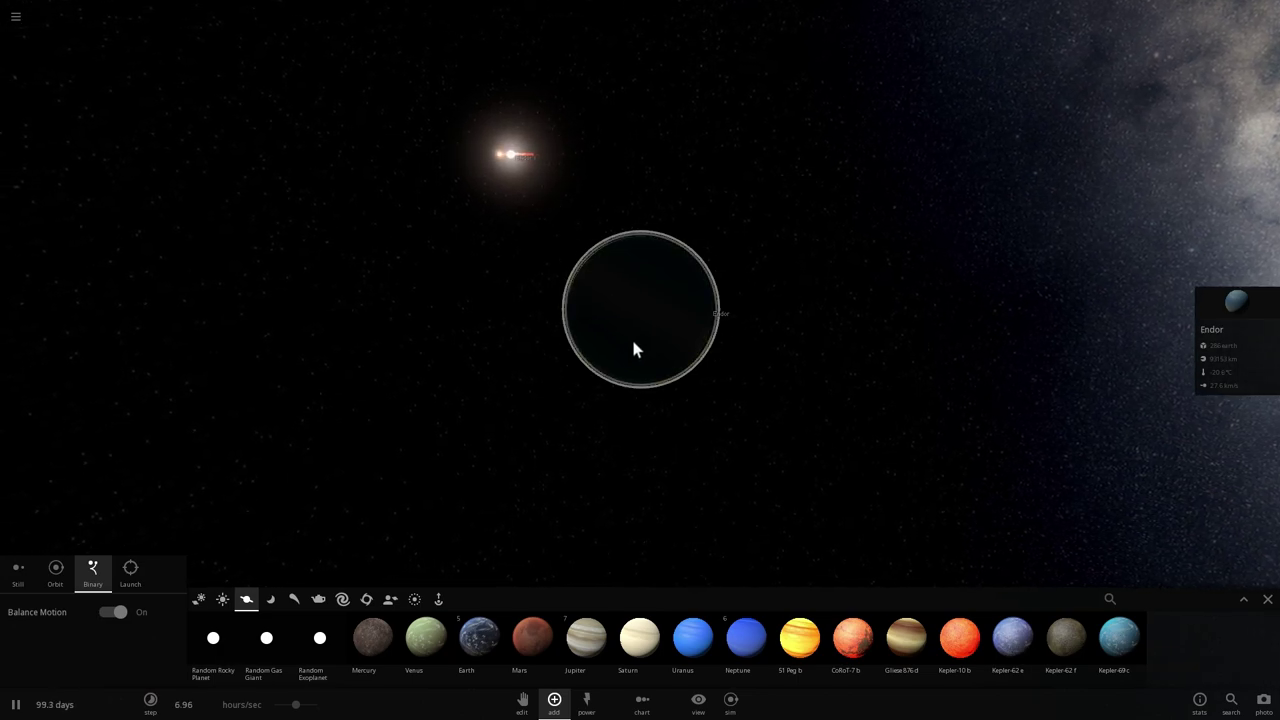
right_drag(607, 319, 703, 362)
scroll(703, 362, down, 3)
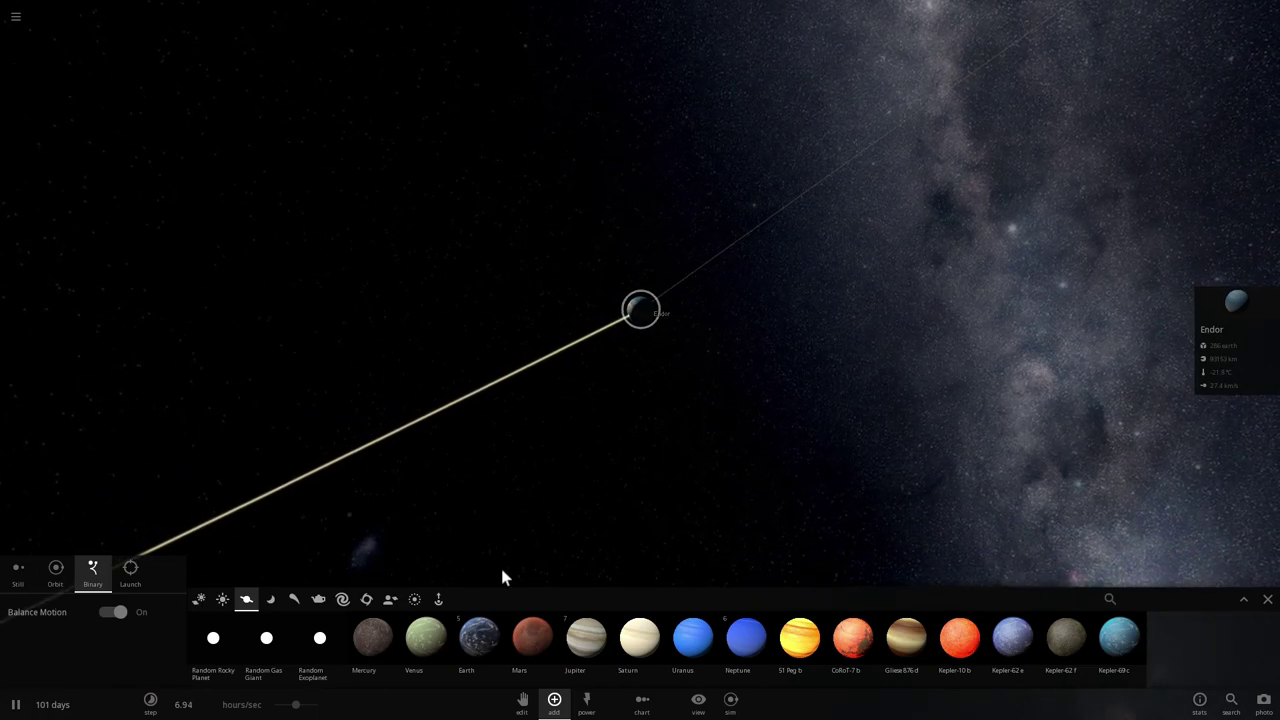
click(269, 602)
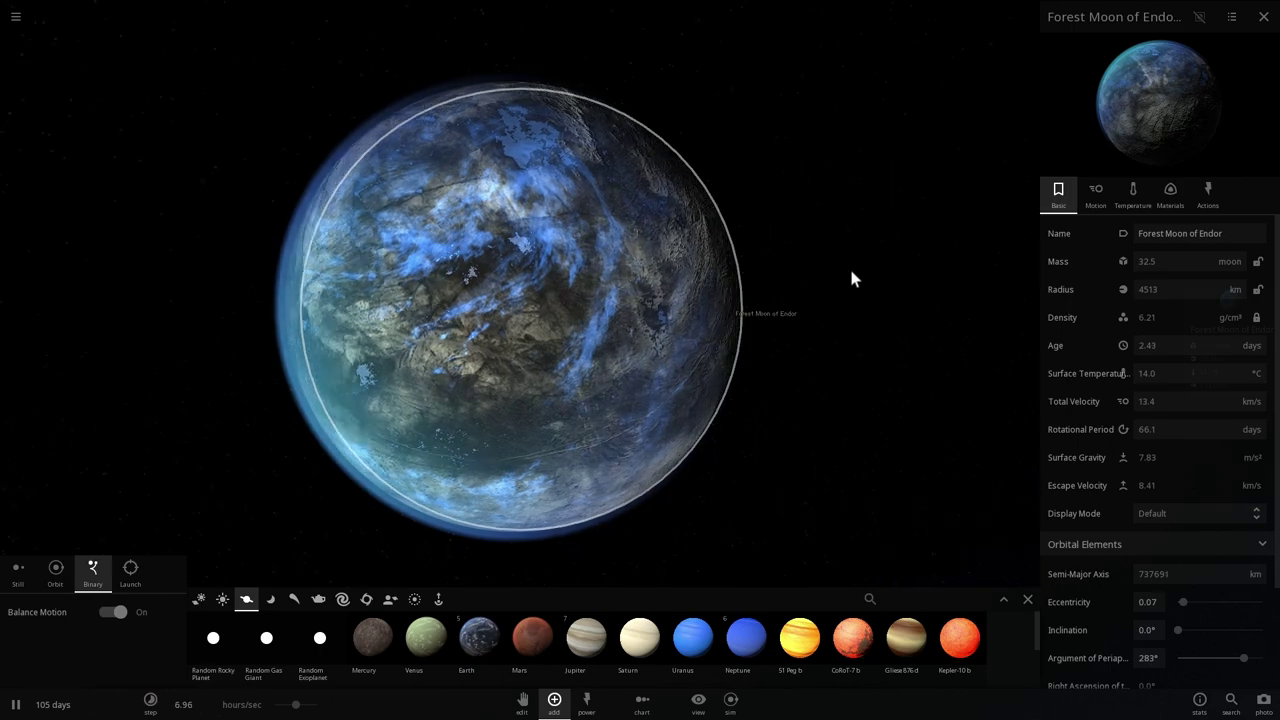
- Examine the surface of the Forest Moon of Endor and inspect its material composition
scroll(712, 305, up, 3)
drag(587, 306, 765, 298)
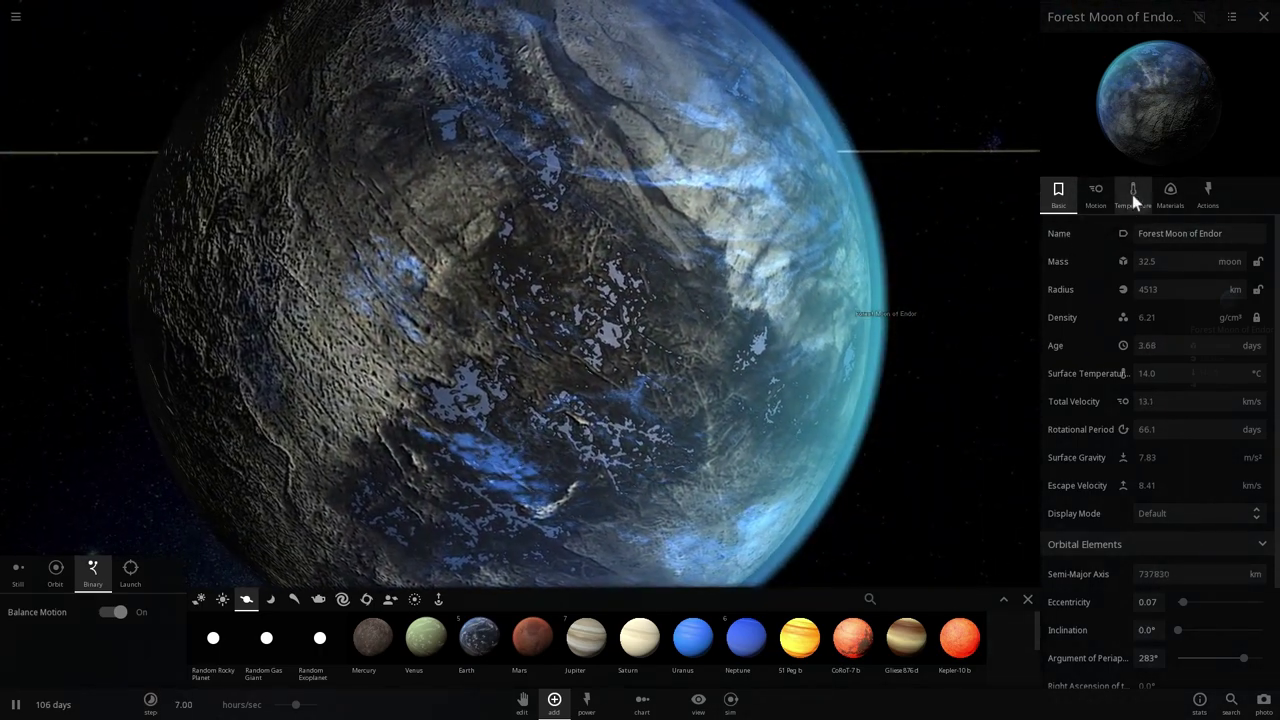
click(1133, 192)
click(1172, 200)
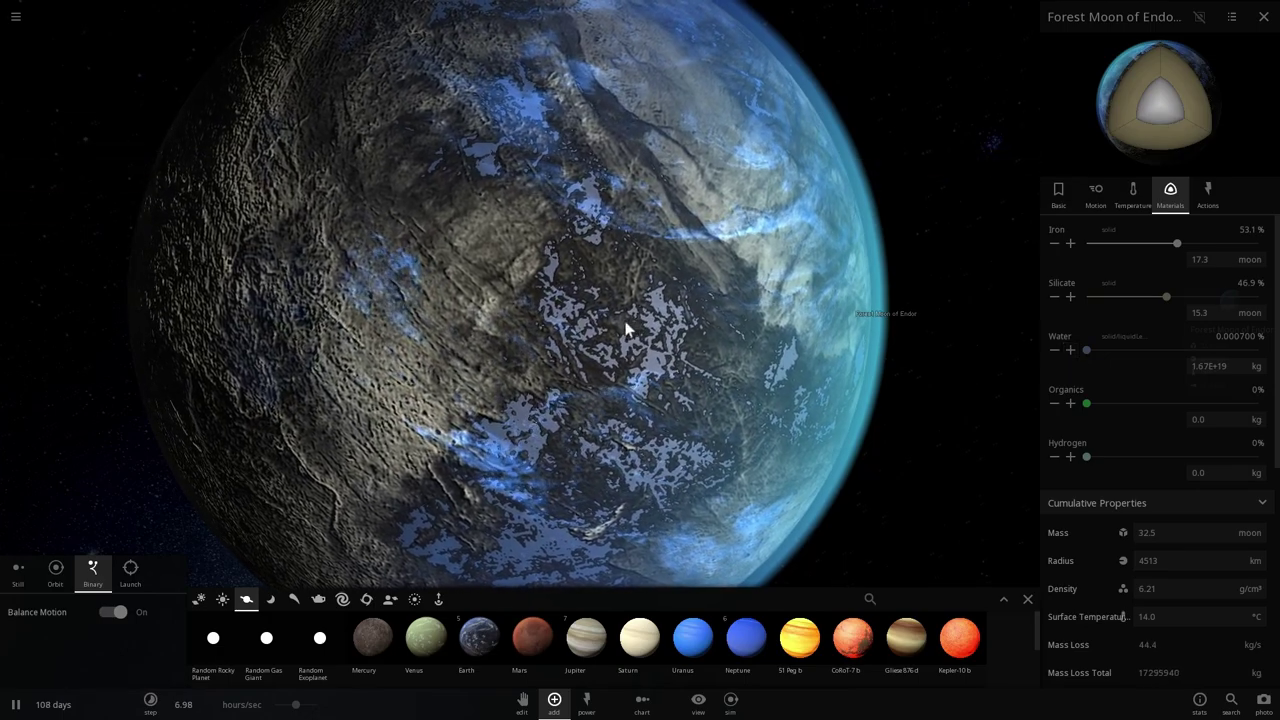
scroll(550, 320, down, 5)
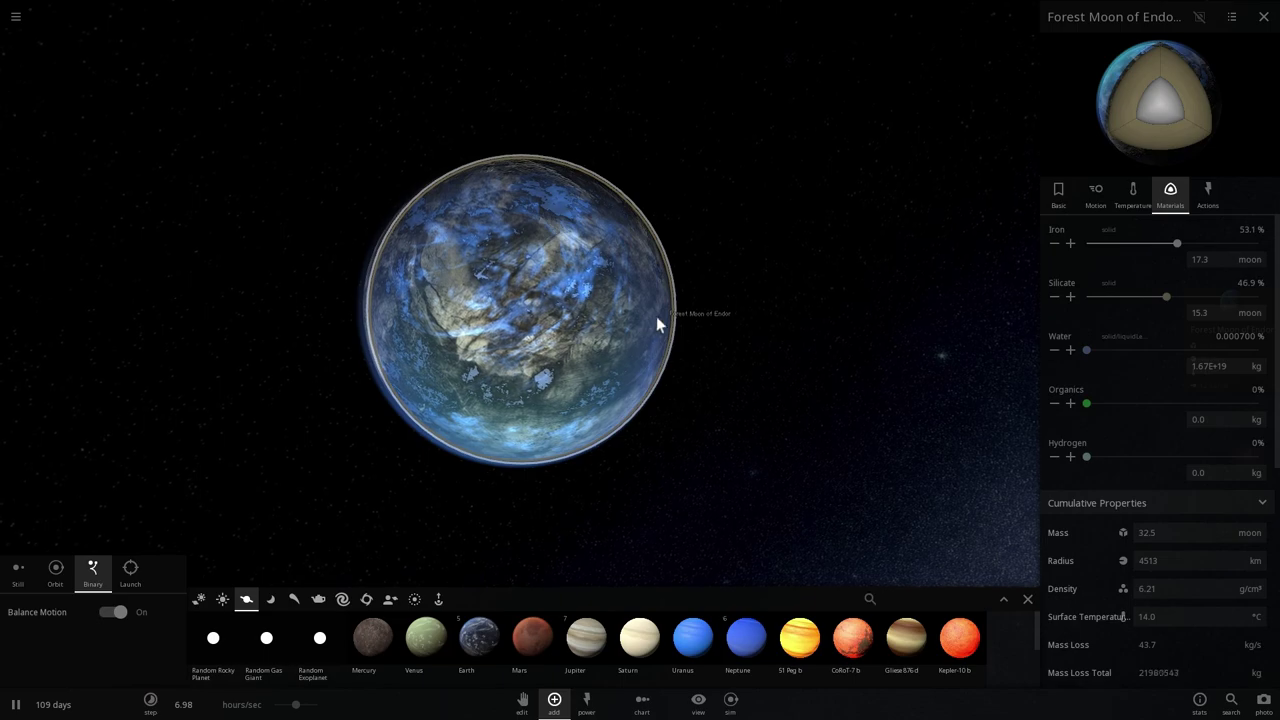
scroll(568, 365, down, 5)
- Inspect the Forest Moon of Endor's temperature and atmosphere data and view its orbit around the gas giant
click(1132, 195)
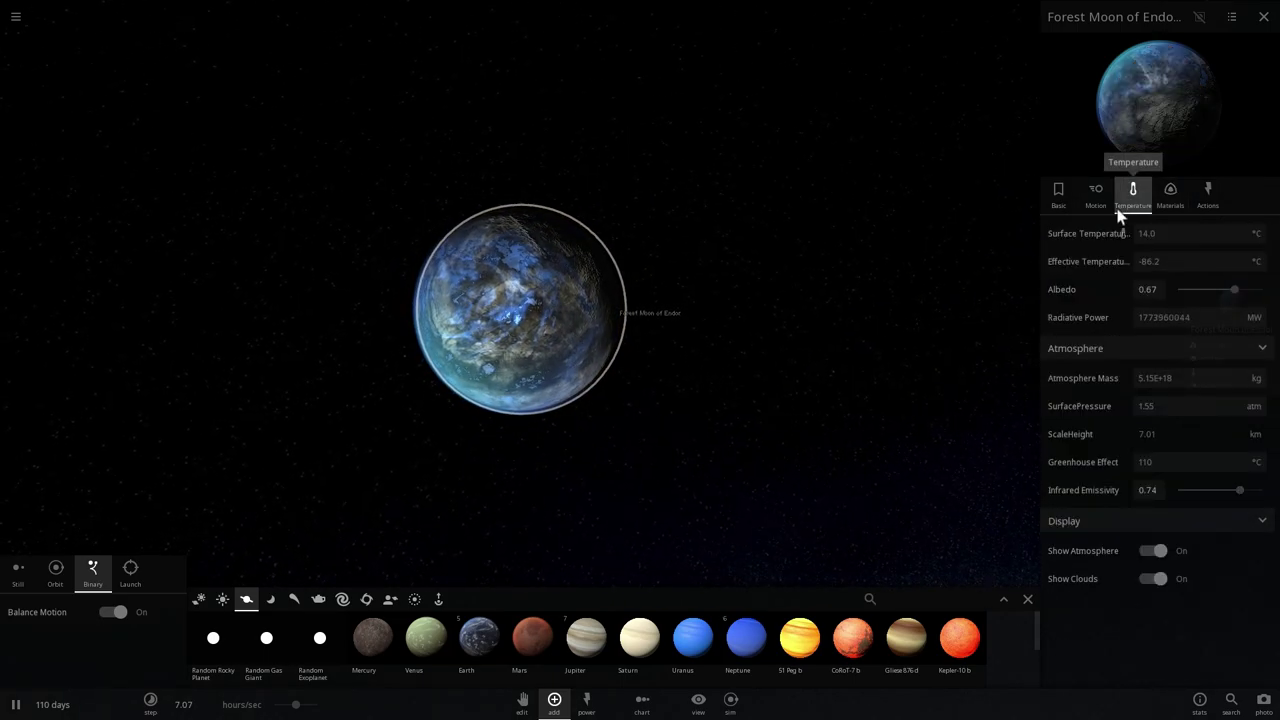
scroll(494, 285, down, 10)
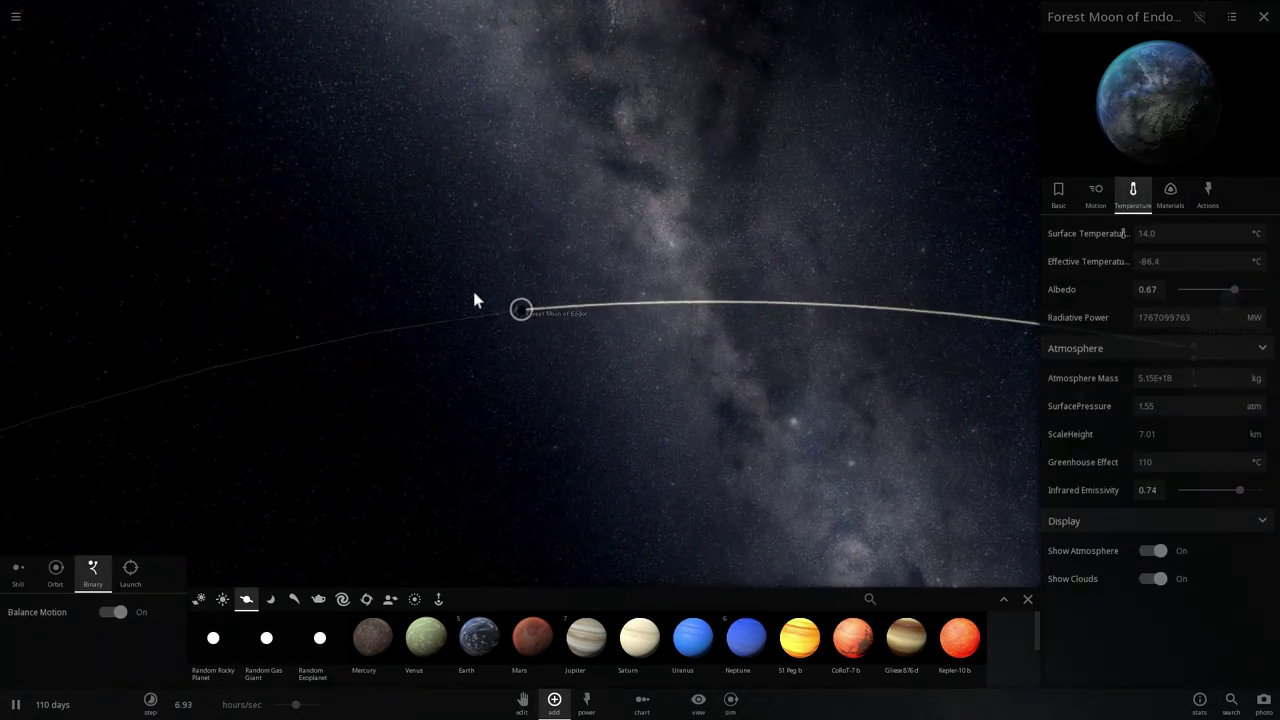
drag(484, 295, 423, 277)
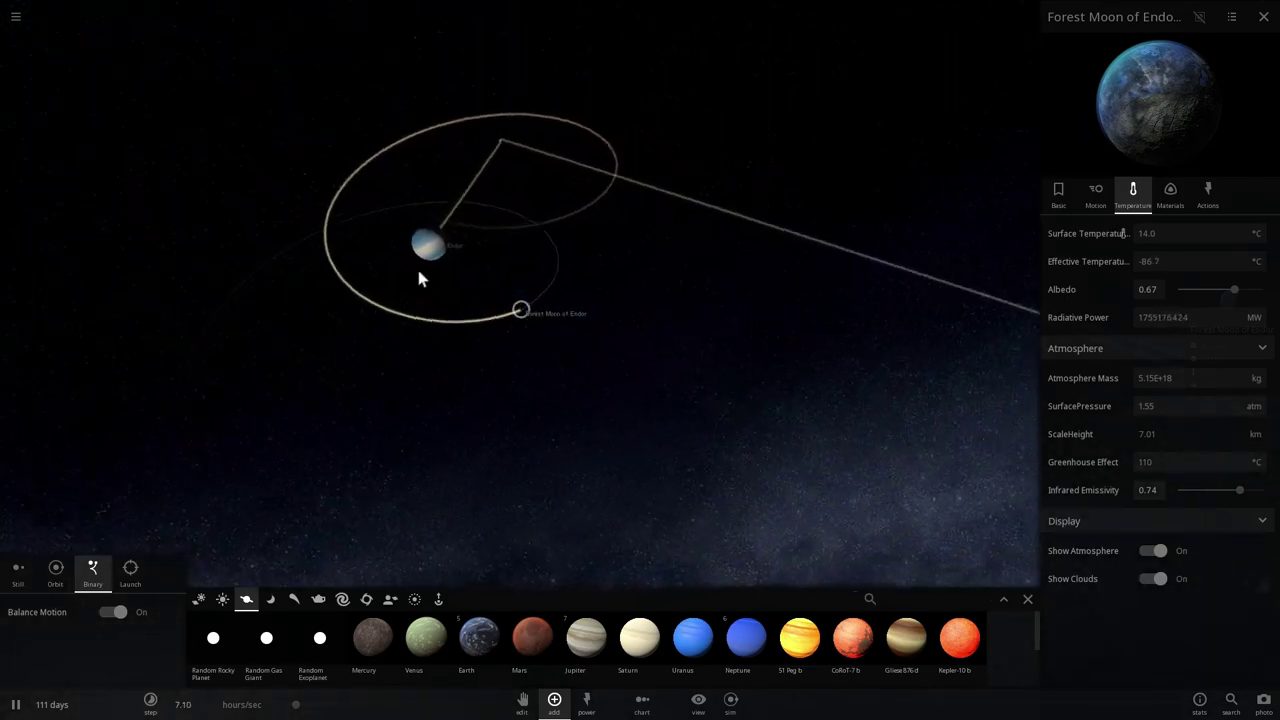
- Focus on the gas giant Endor and examine its surface, its moon's orbit and its position relative to the two stars
click(420, 278)
scroll(507, 304, up, 6)
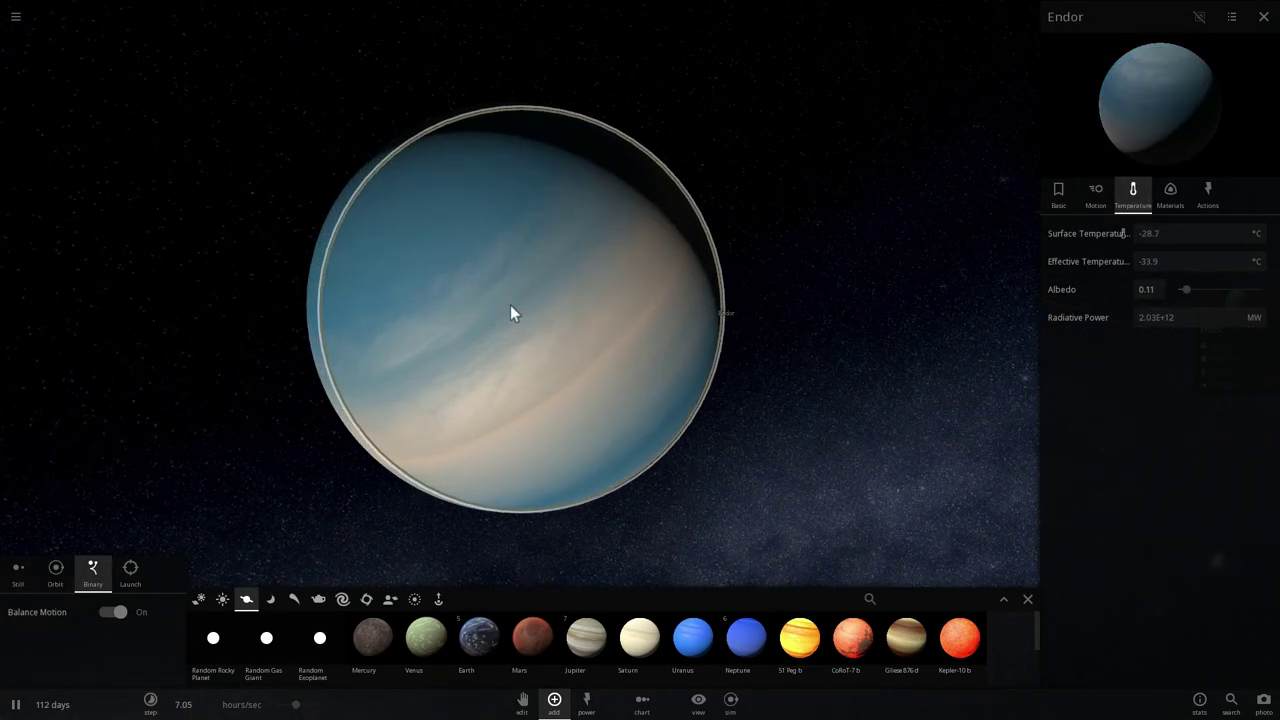
drag(566, 273, 723, 271)
scroll(681, 278, down, 4)
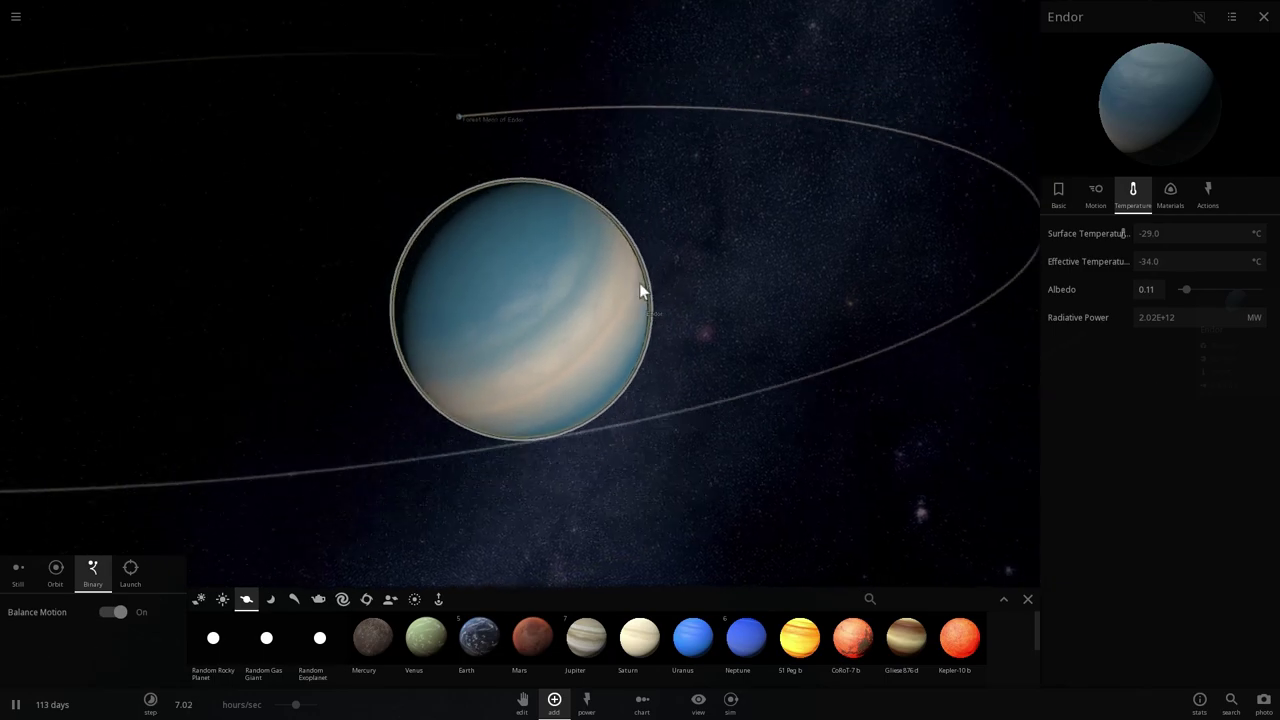
drag(639, 283, 577, 263)
scroll(540, 275, down, 8)
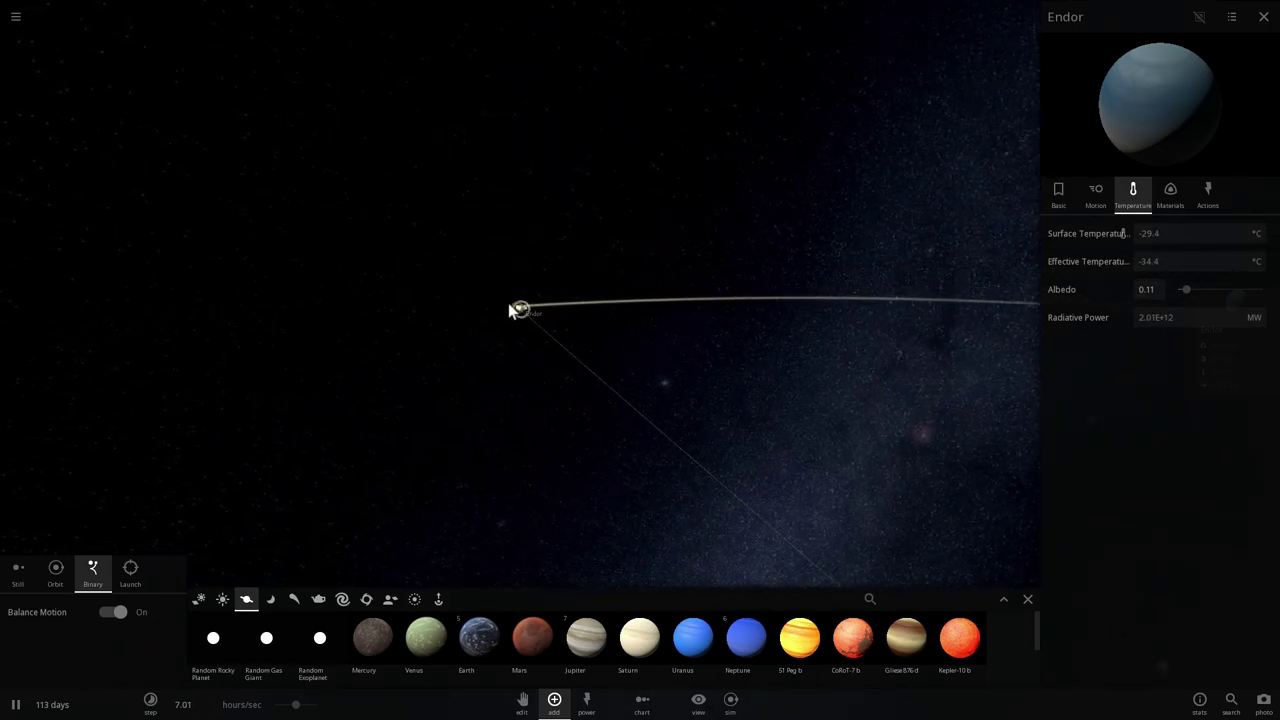
drag(508, 303, 810, 265)
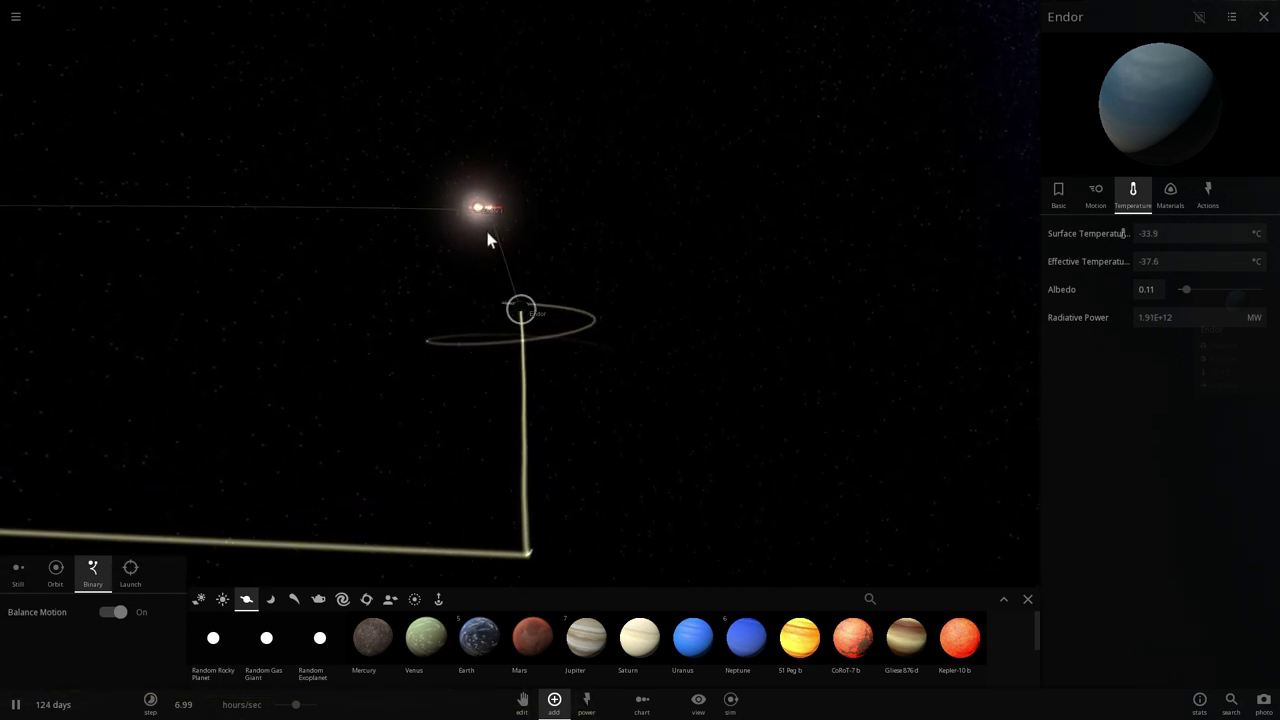
scroll(490, 255, up, 5)
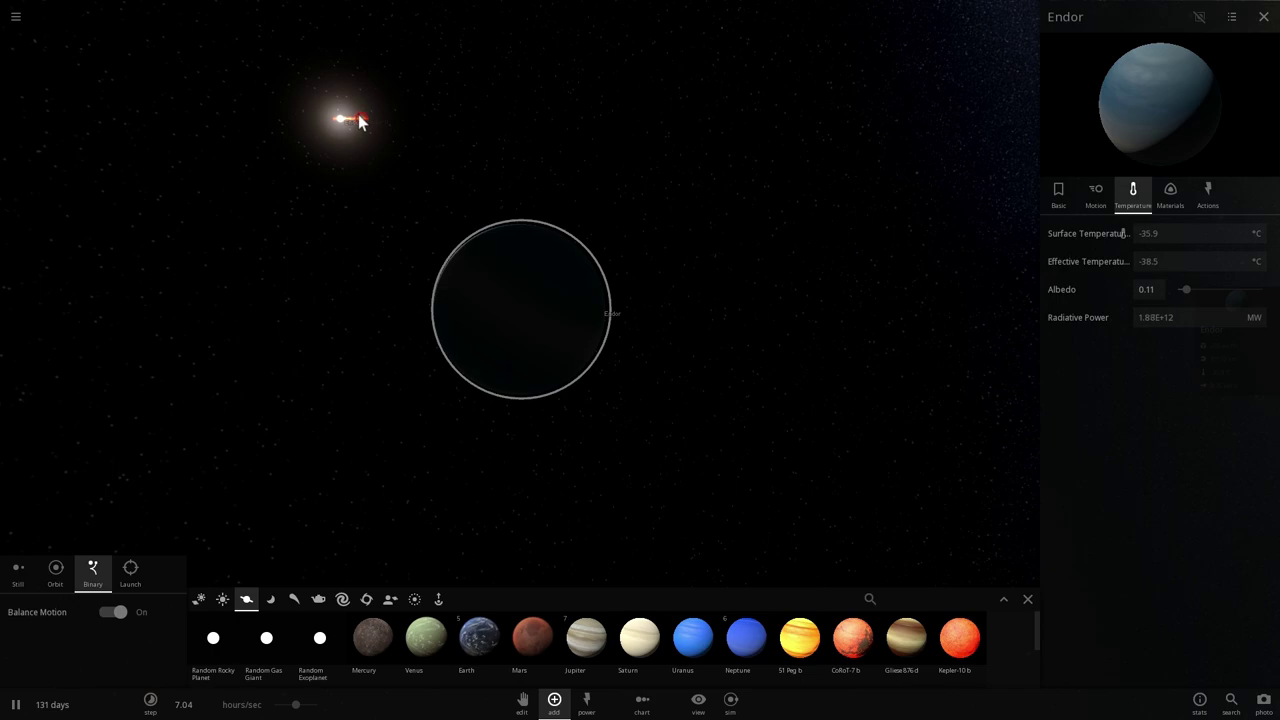
drag(465, 182, 531, 267)
scroll(496, 237, down, 5)
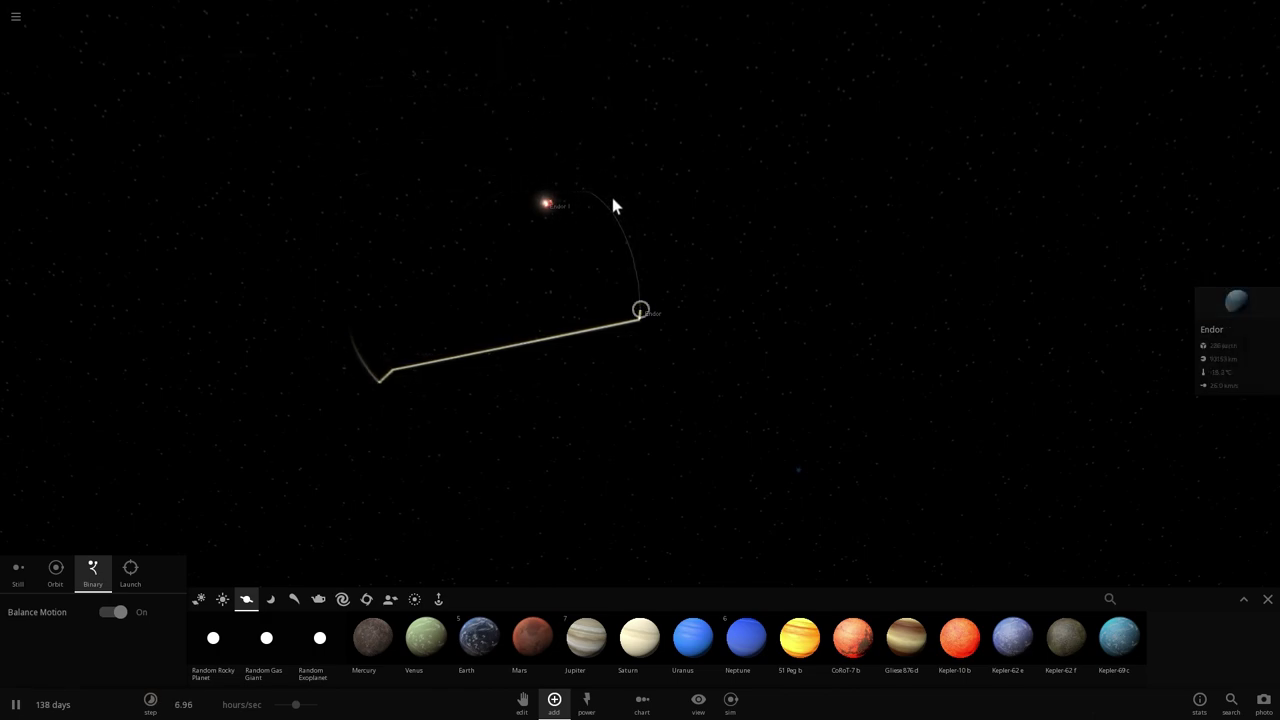
- Focus on the star Endor I and examine the binary pair's orbits from several angles and distances
click(546, 205)
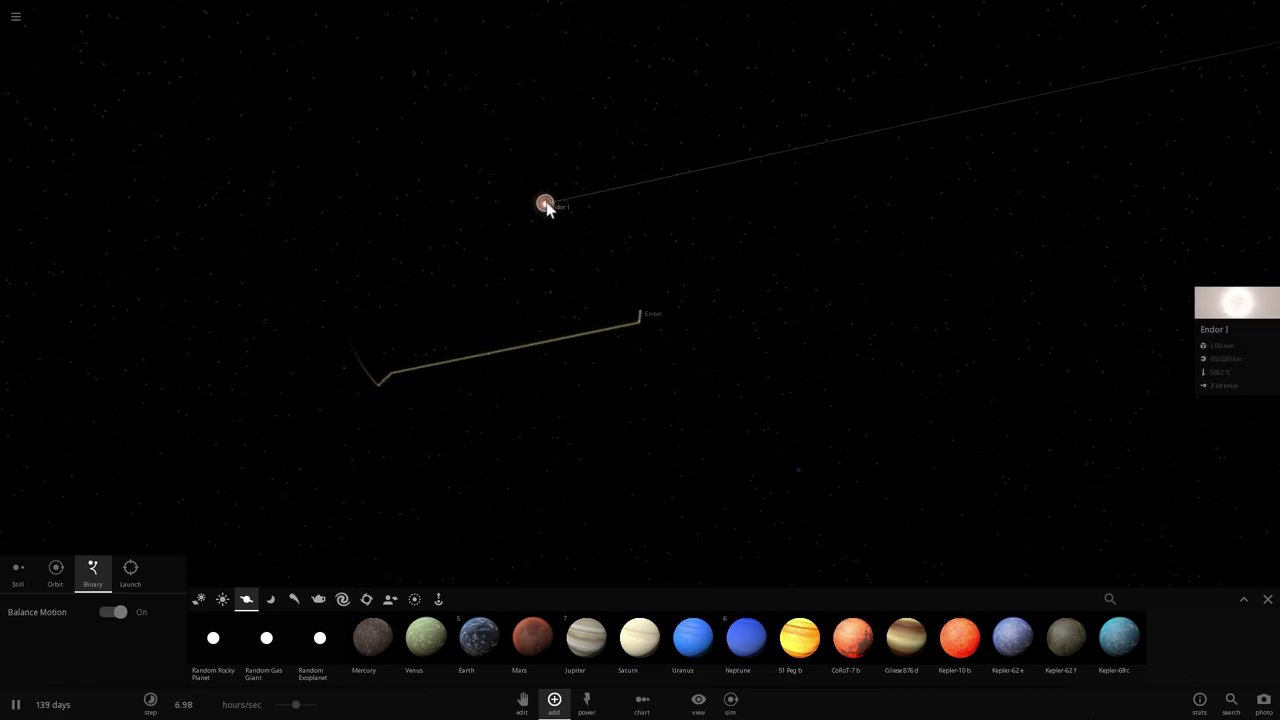
scroll(659, 308, up, 6)
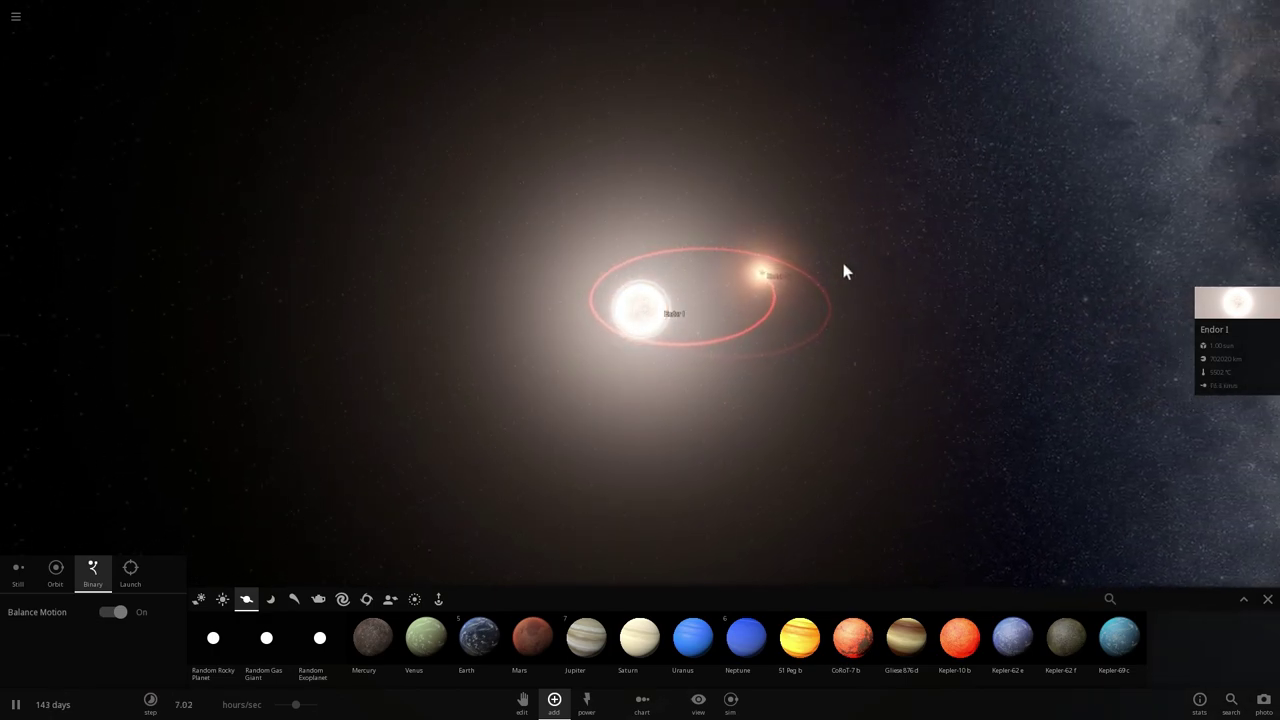
right_drag(812, 280, 569, 310)
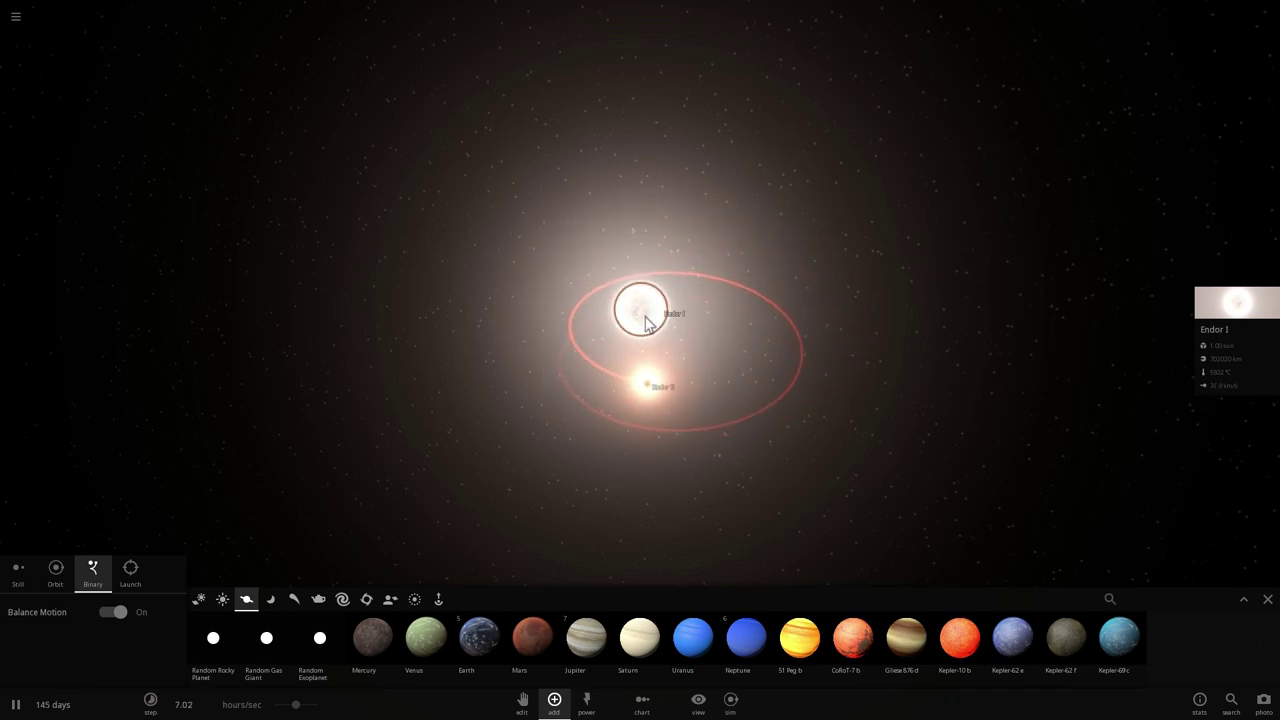
right_drag(643, 312, 490, 332)
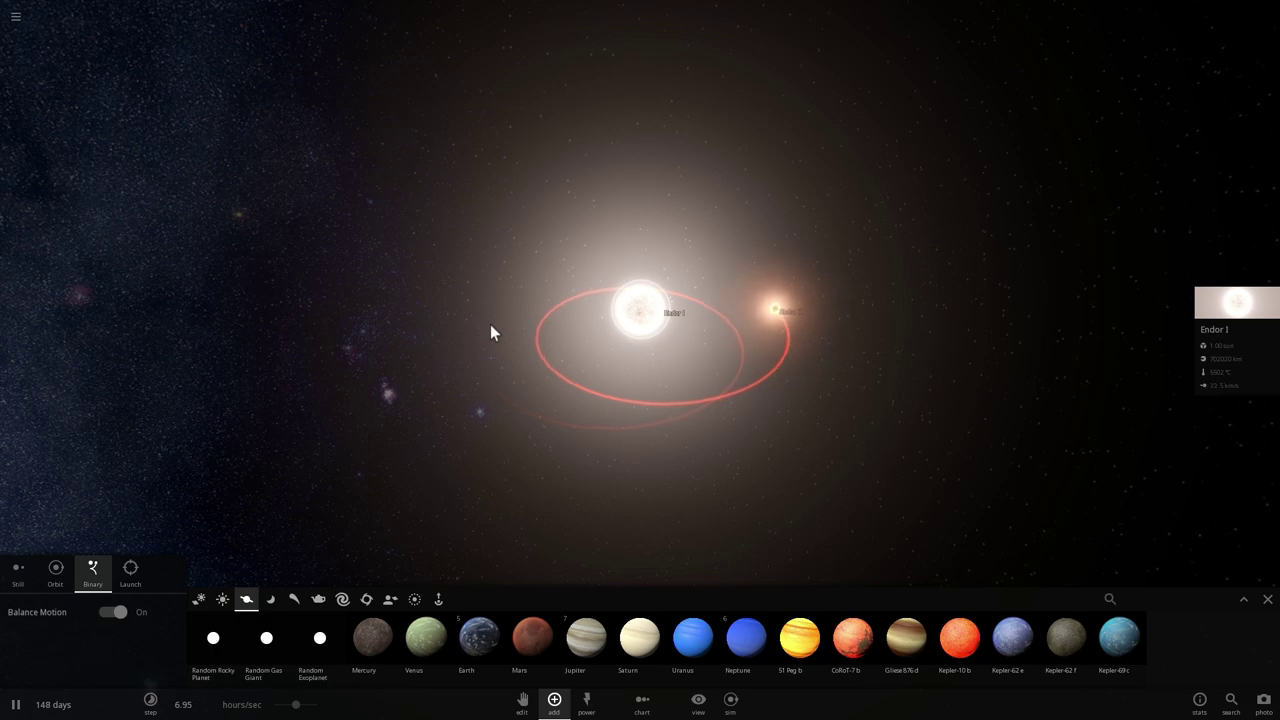
right_drag(609, 324, 824, 295)
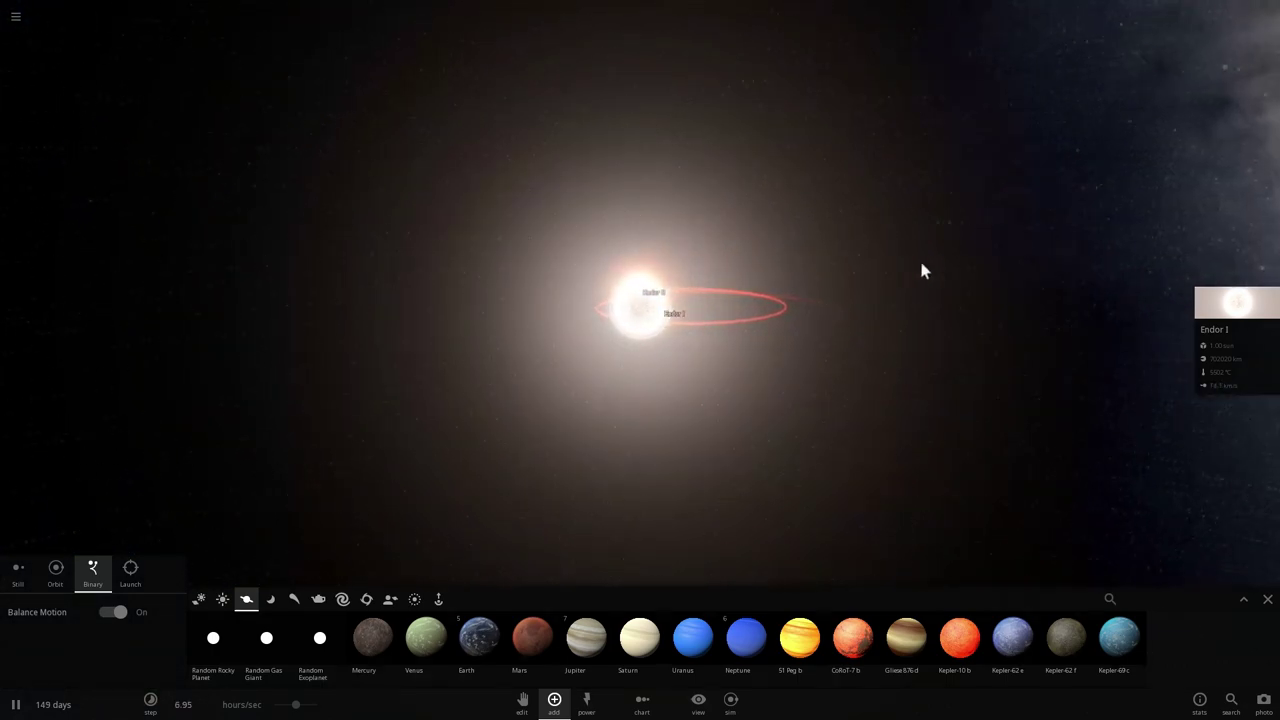
right_drag(841, 280, 708, 328)
scroll(699, 328, up, 3)
scroll(717, 331, down, 5)
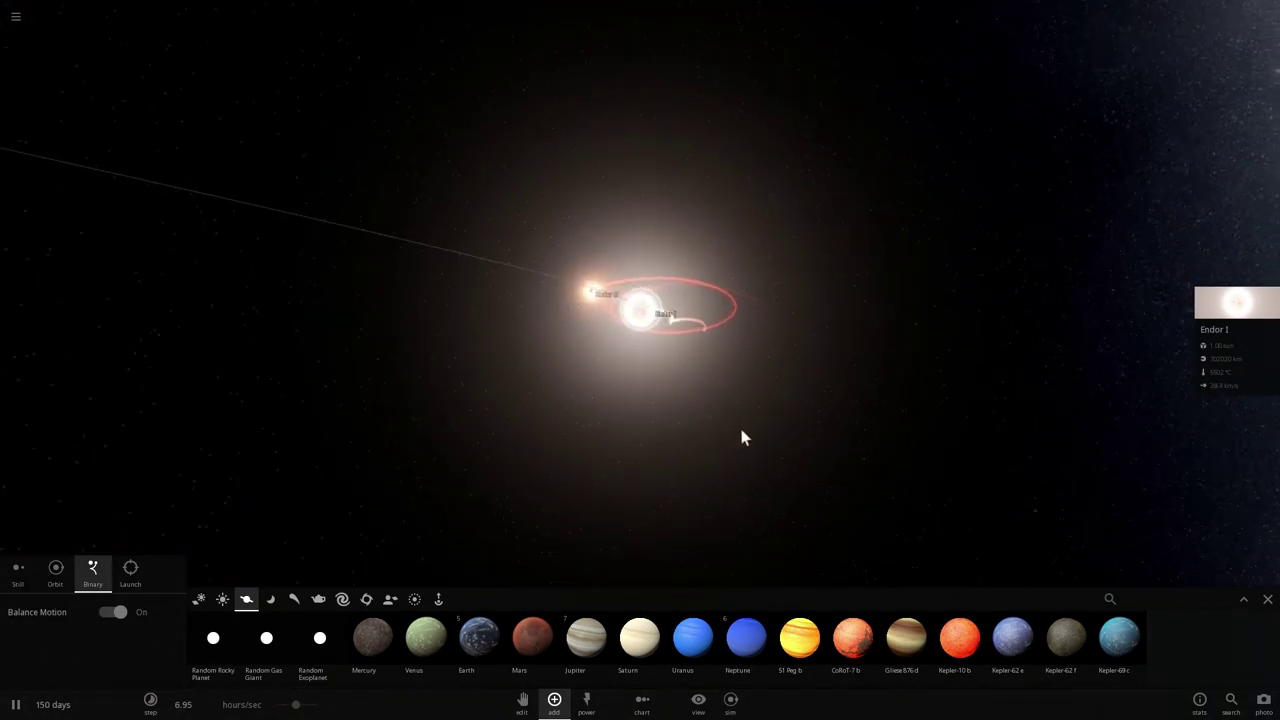
scroll(729, 432, down, 3)
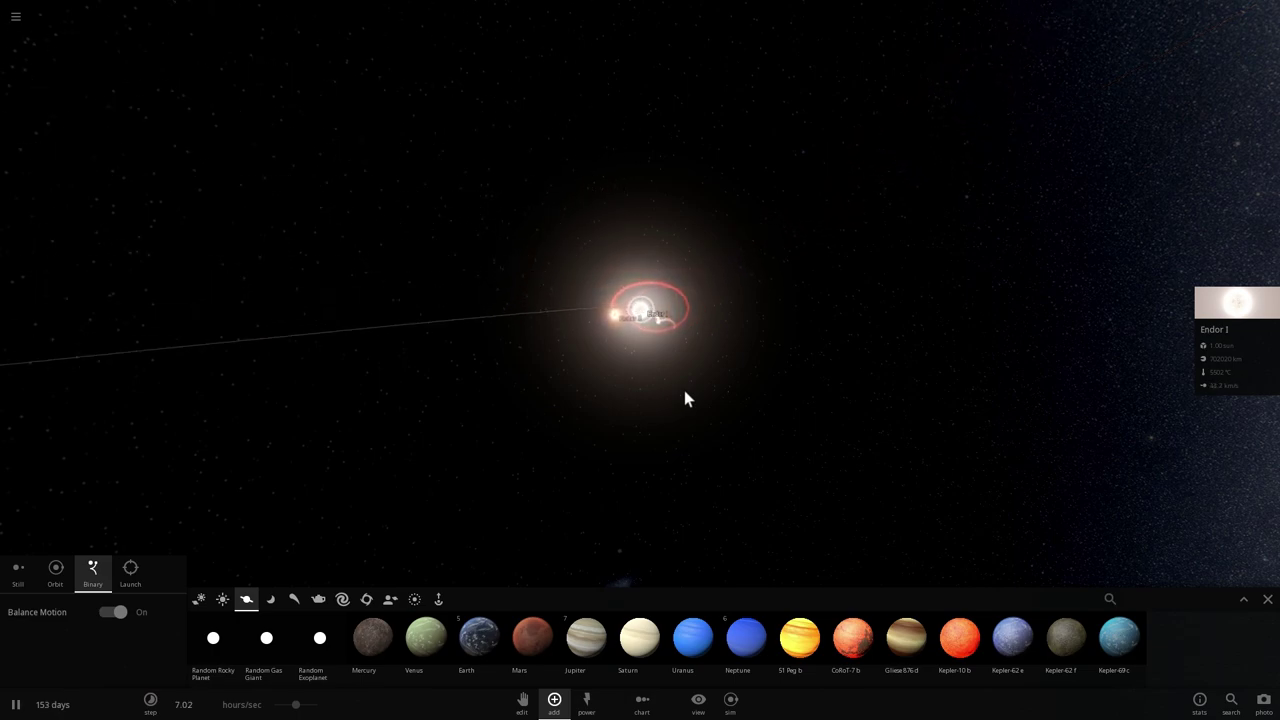
scroll(657, 371, down, 2)
right_drag(657, 371, 663, 397)
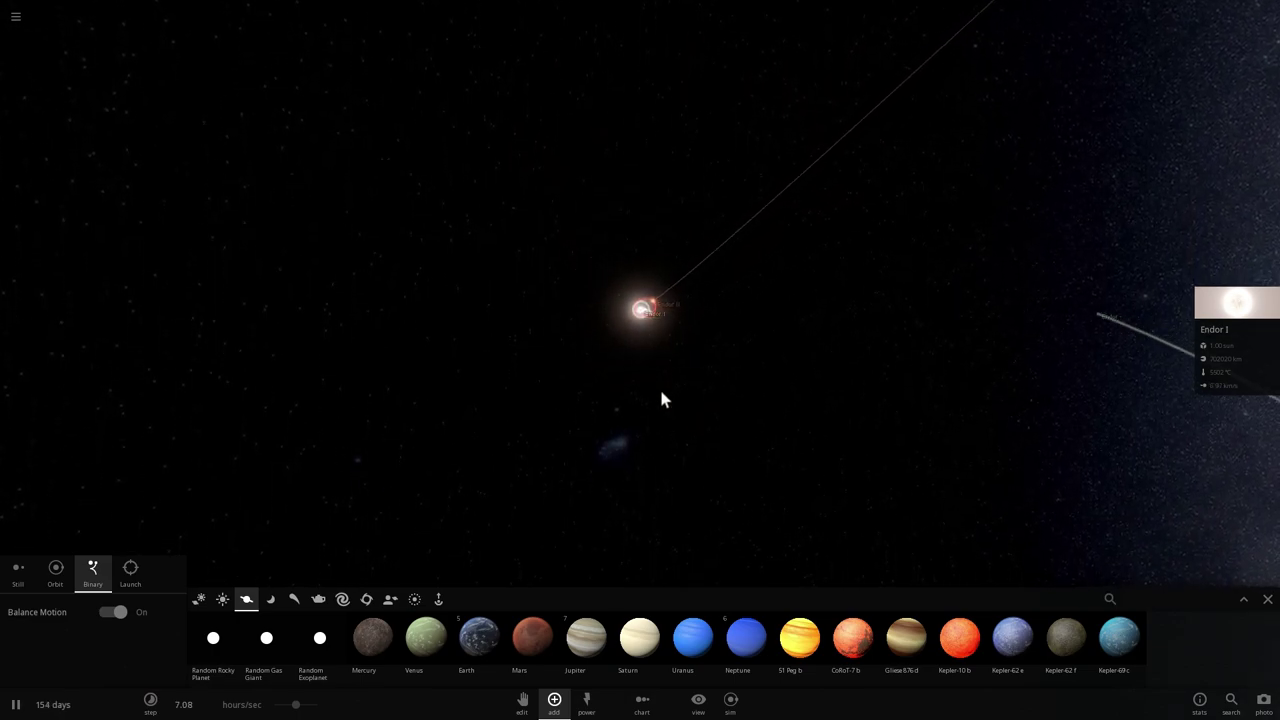
scroll(659, 390, up, 5)
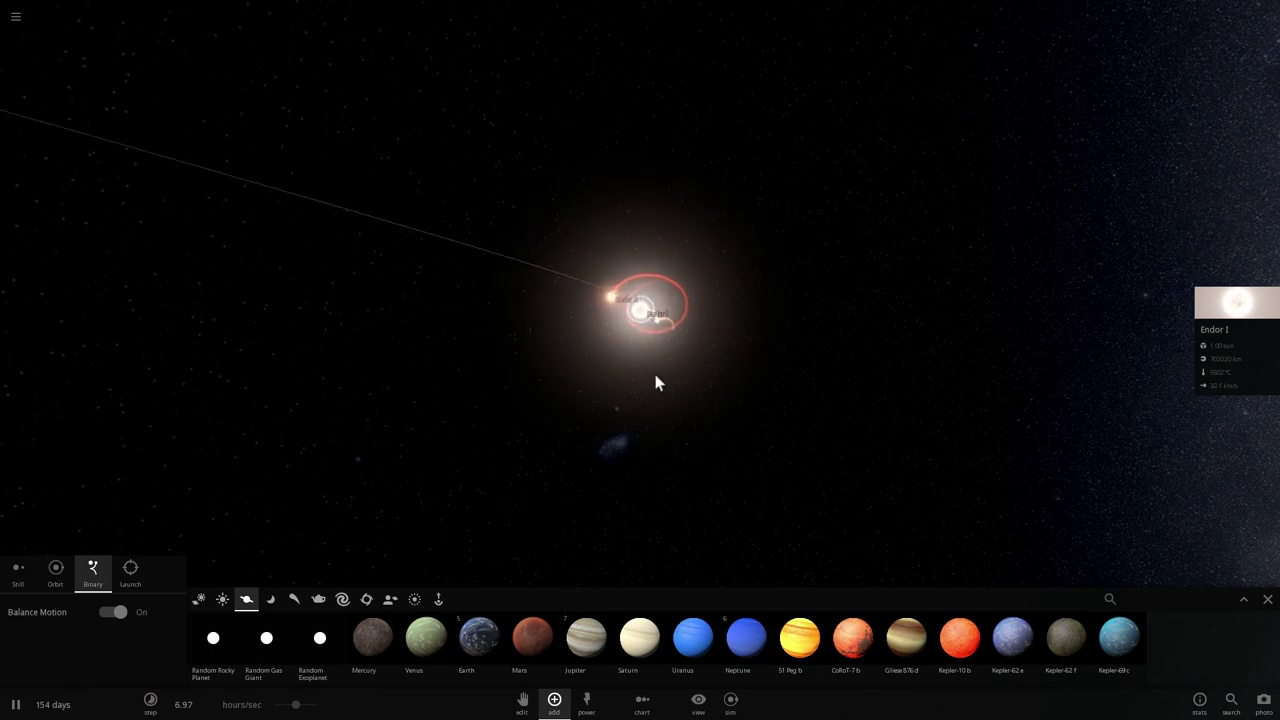
right_drag(723, 374, 756, 371)
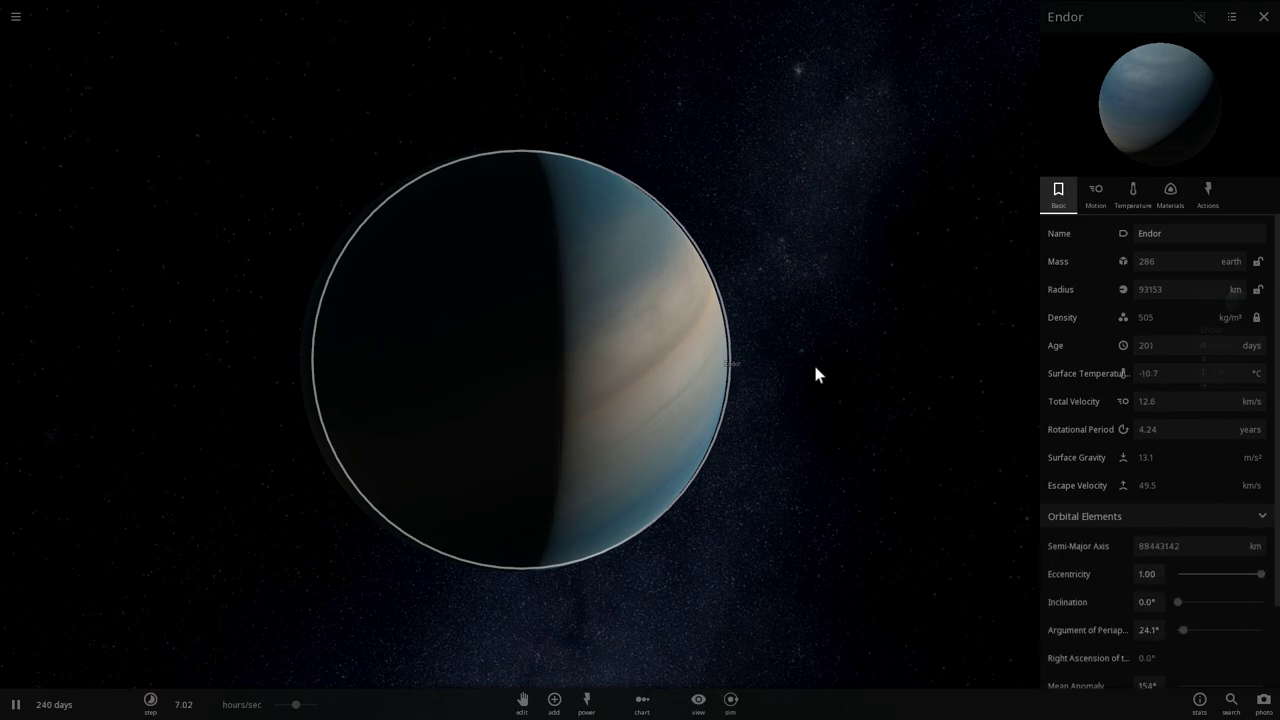
- Examine the lit and dark sides of the gas giant Endor and its path around the binary stars
drag(815, 370, 415, 372)
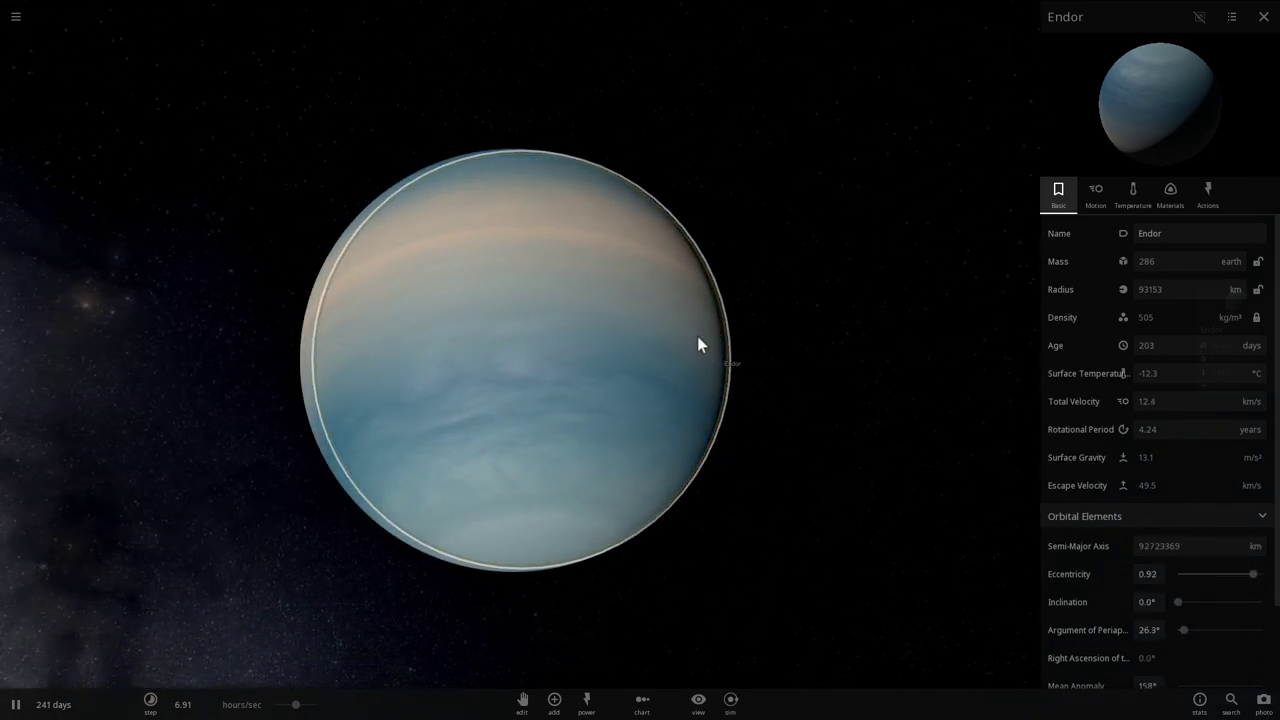
drag(698, 337, 426, 343)
scroll(426, 342, down, 3)
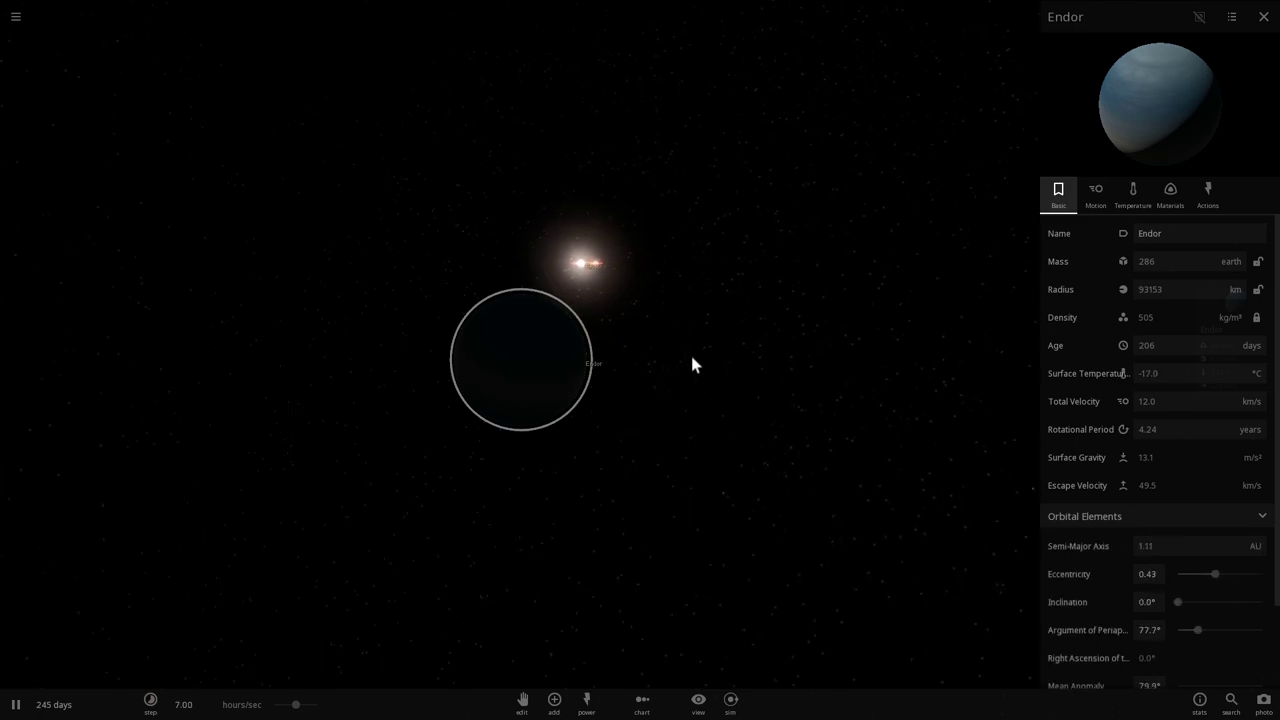
scroll(690, 352, down, 3)
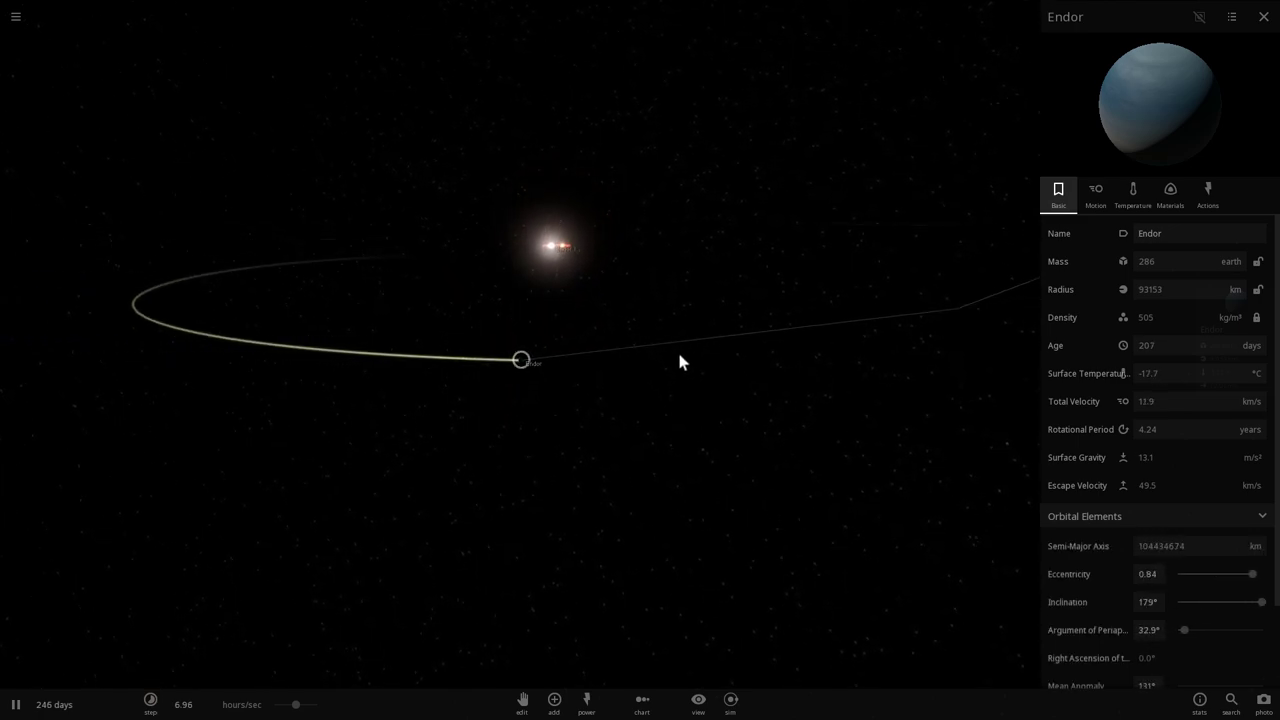